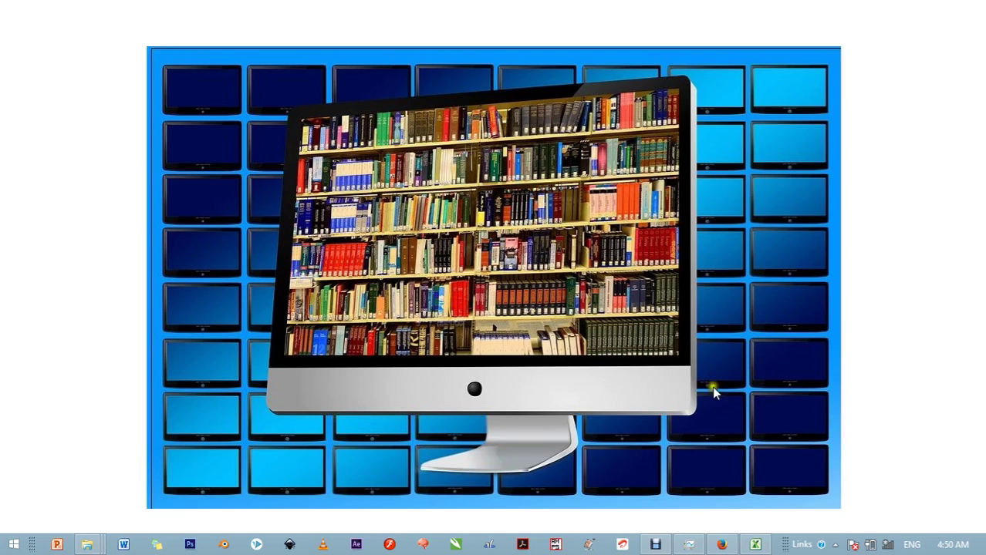
# Step: Switch to the open Excel workbook and clear the existing title from cells C2:F2
pyautogui.click(755, 545)
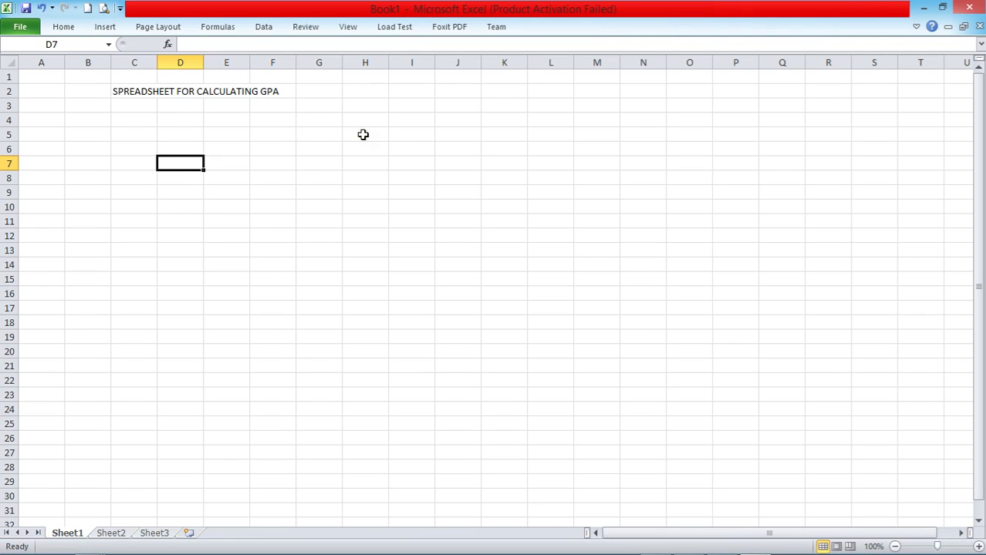
pyautogui.click(128, 91)
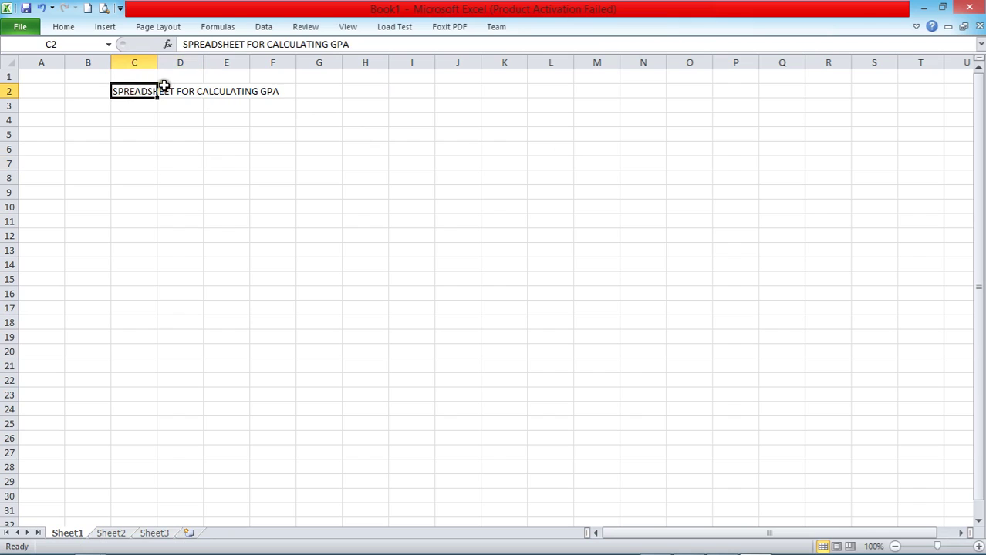
pyautogui.moveTo(172, 91); pyautogui.dragTo(264, 90)
pyautogui.rightClick(266, 97)
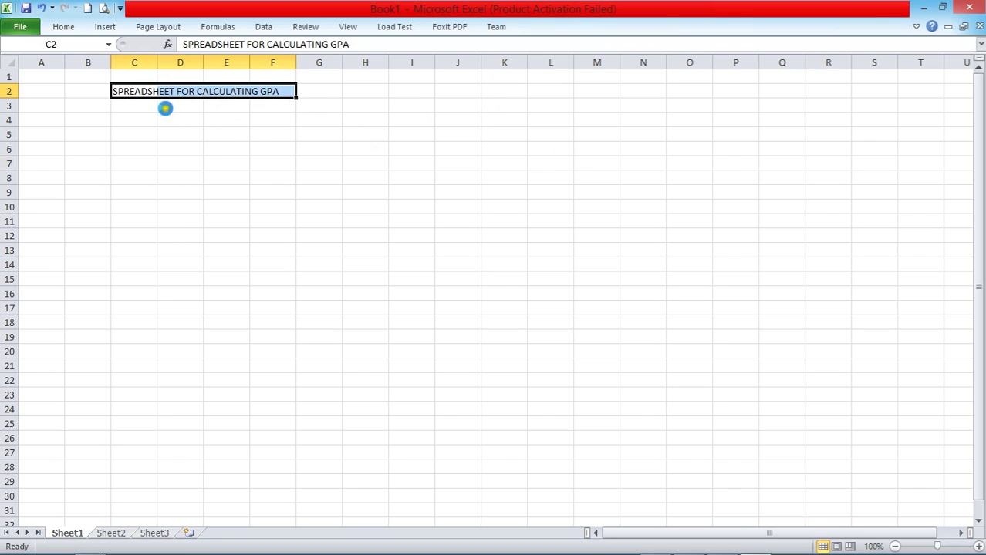
pyautogui.press('Delete')
pyautogui.click(227, 124)
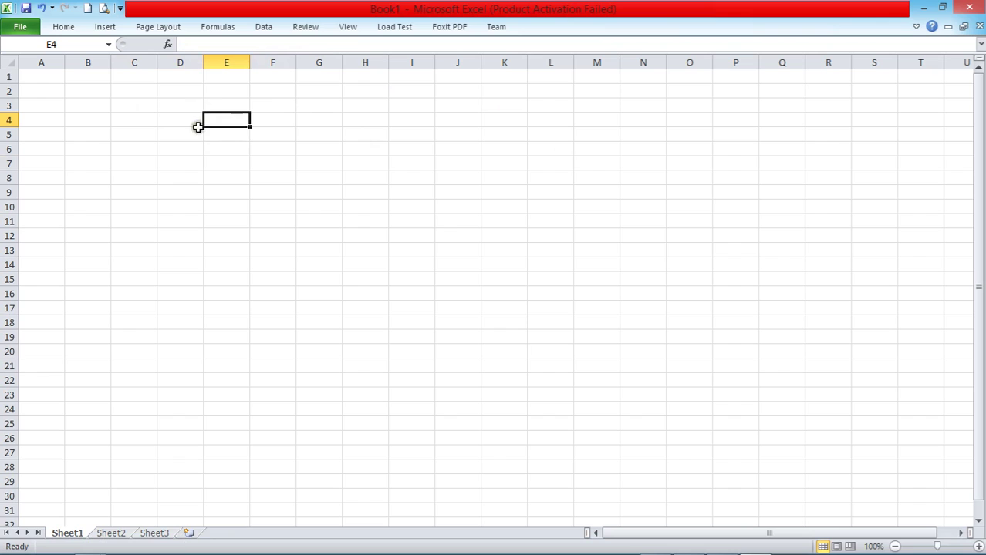
# Step: Enter 1 in F7 and 2 in F8, and fill the number series down to F19
pyautogui.click(254, 162)
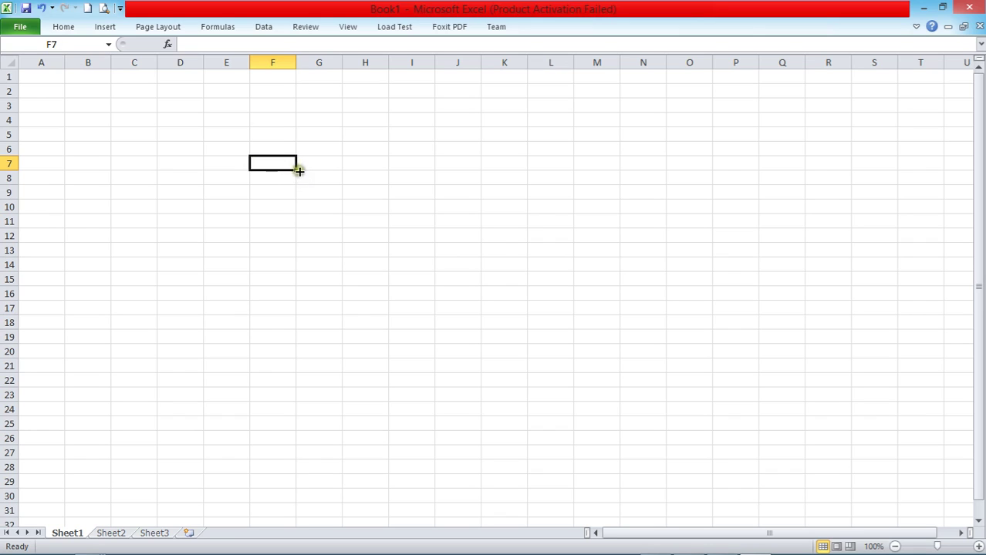
pyautogui.moveTo(294, 168); pyautogui.dragTo(287, 327)
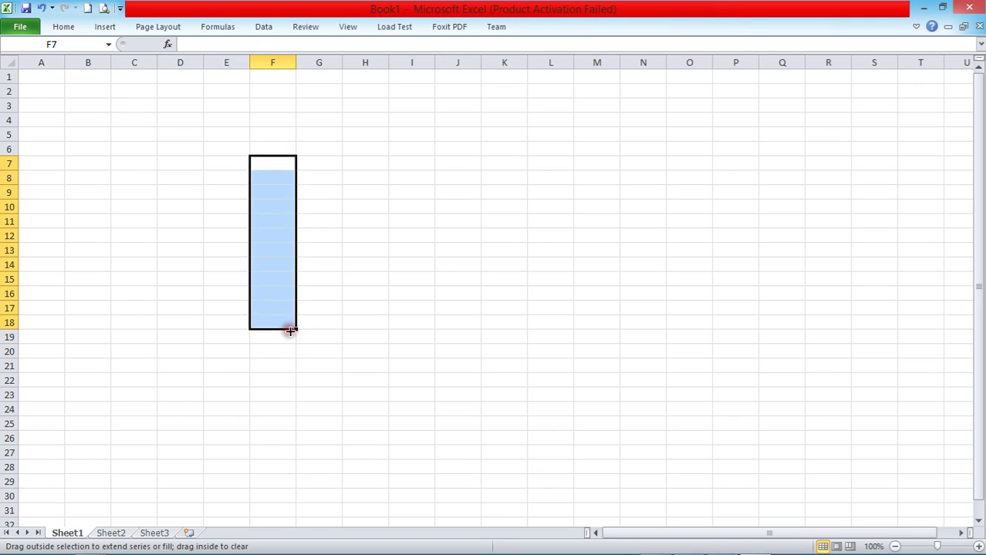
pyautogui.click(278, 166)
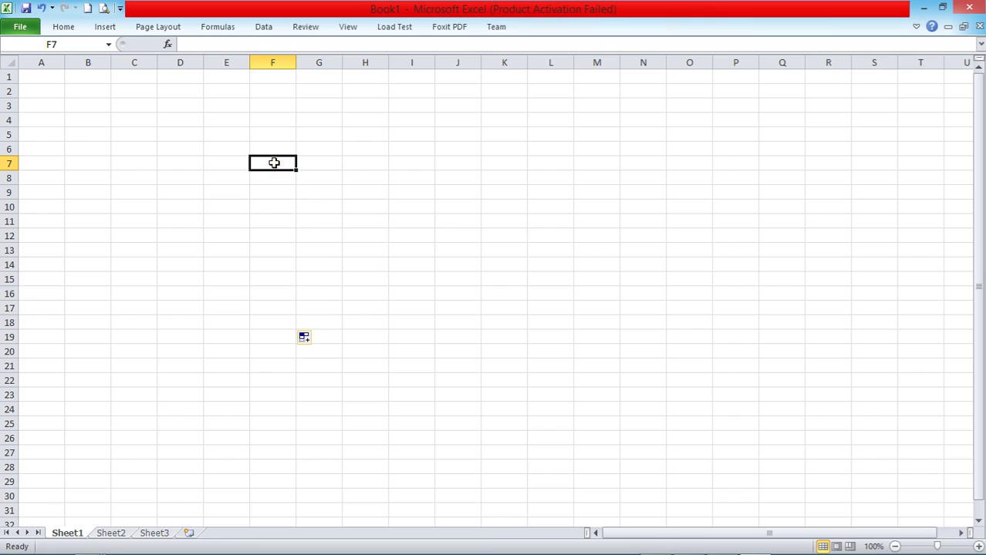
pyautogui.write('1')
pyautogui.click(268, 181)
pyautogui.write('2')
pyautogui.click(272, 163)
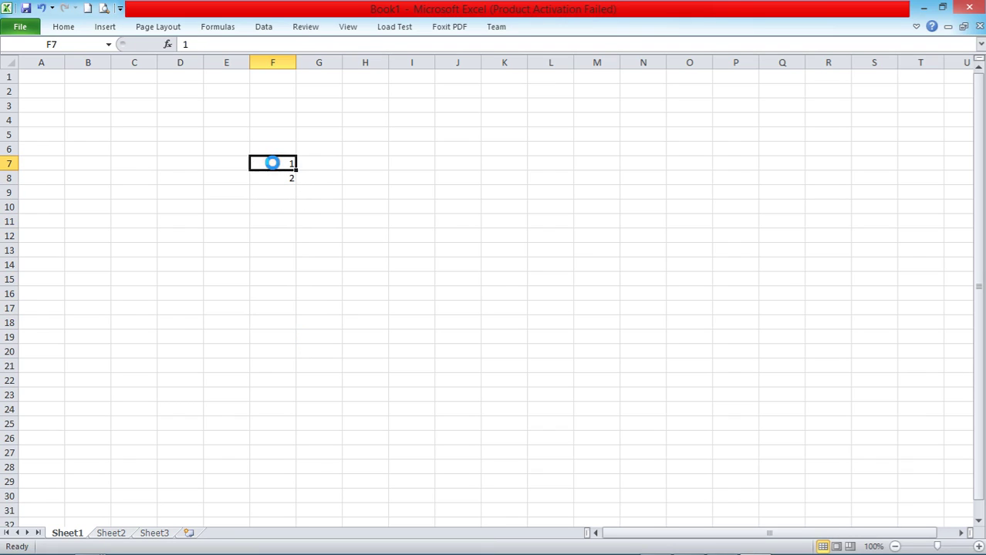
pyautogui.keyDown('shift'); pyautogui.click(270, 179); pyautogui.keyUp('shift')
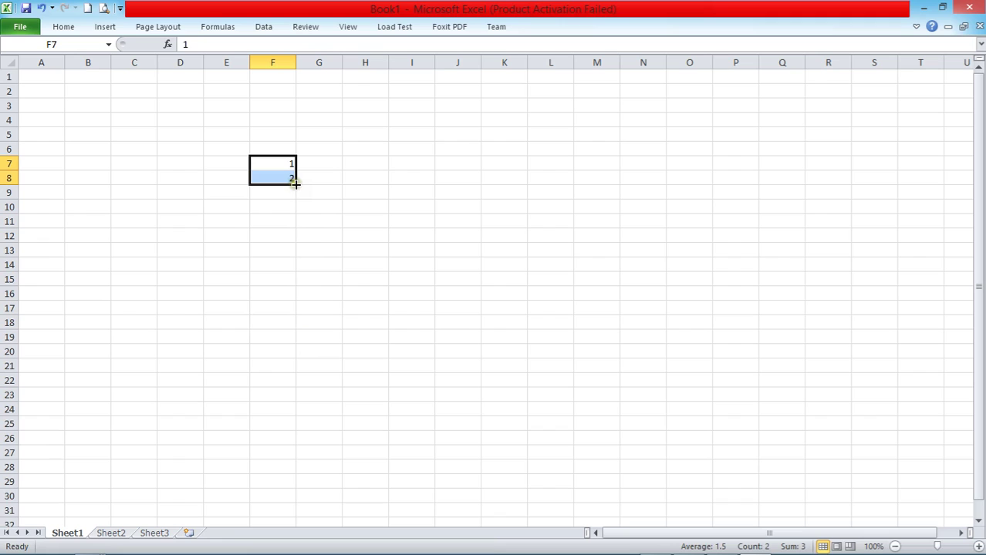
pyautogui.moveTo(294, 181); pyautogui.dragTo(275, 344)
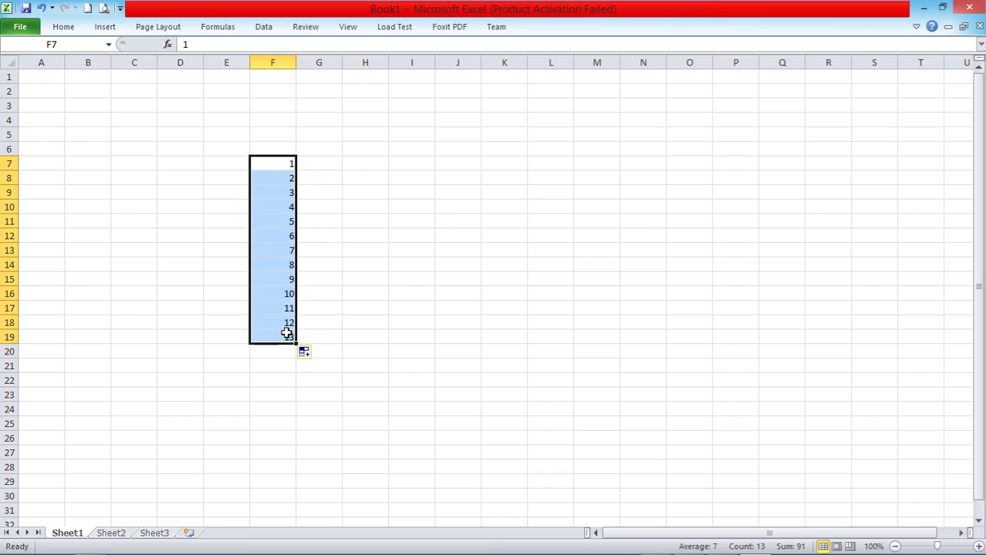
# Step: Undo the series fill and clear the numbers from F7:F8
pyautogui.hotkey('ctrl', 'z')
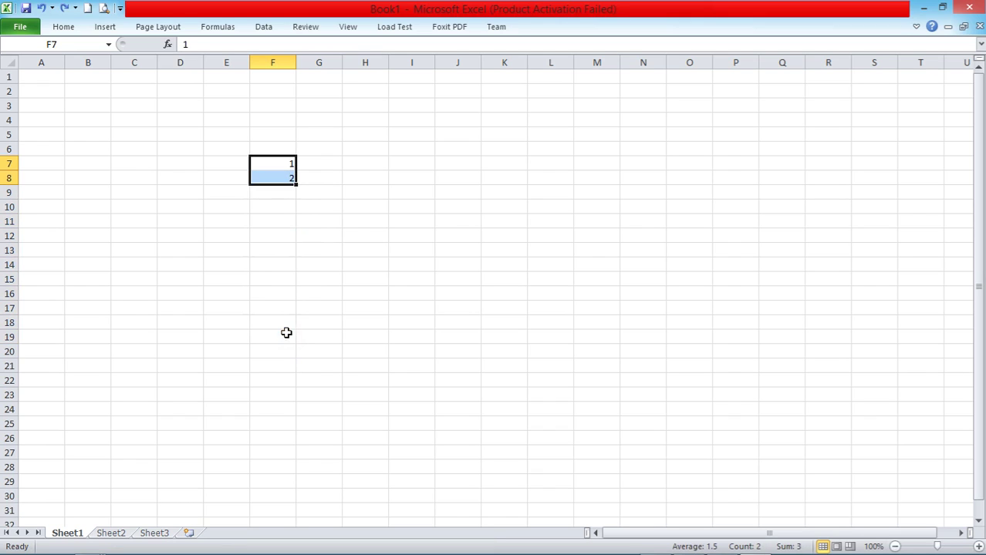
pyautogui.click(319, 165)
pyautogui.click(283, 164)
pyautogui.moveTo(286, 174); pyautogui.dragTo(287, 178)
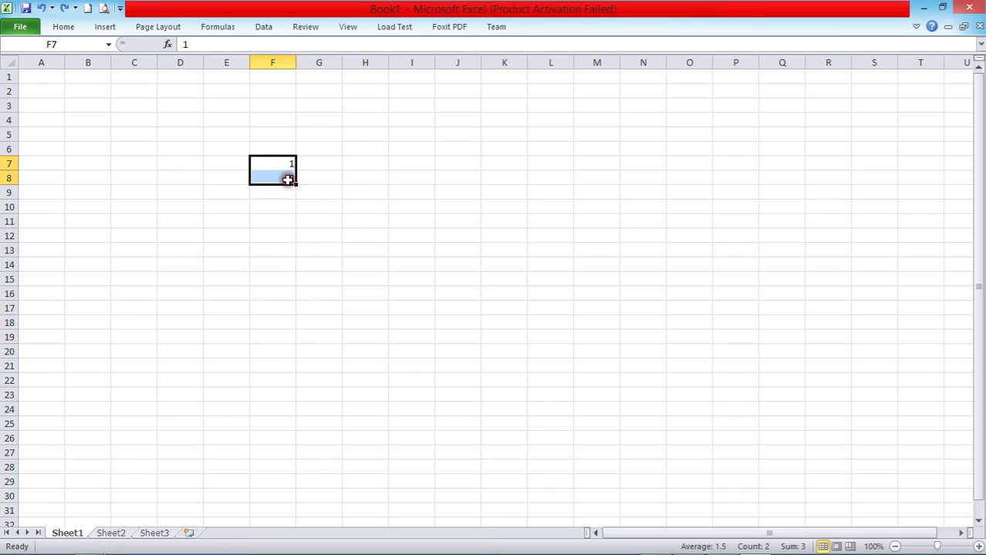
pyautogui.press('Delete')
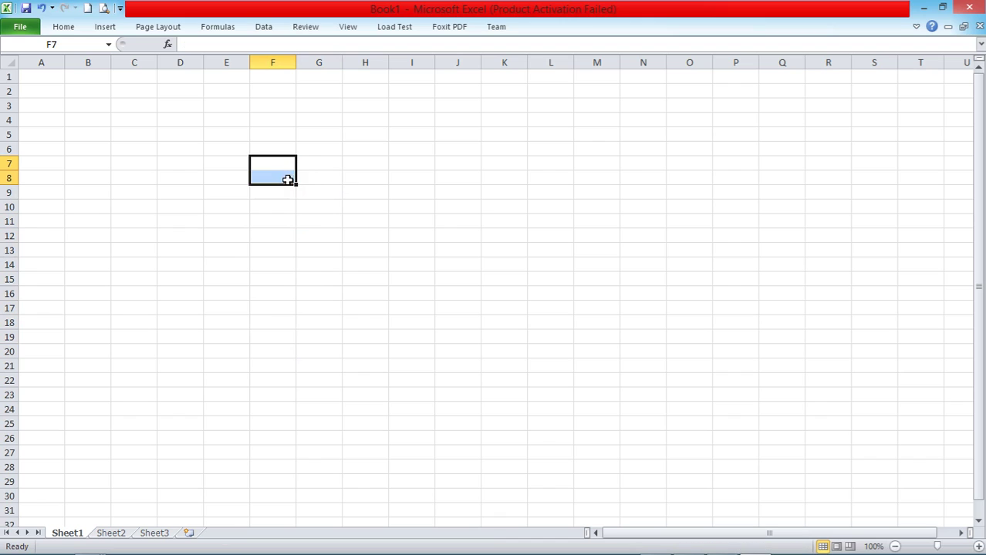
pyautogui.click(124, 105)
pyautogui.click(63, 27)
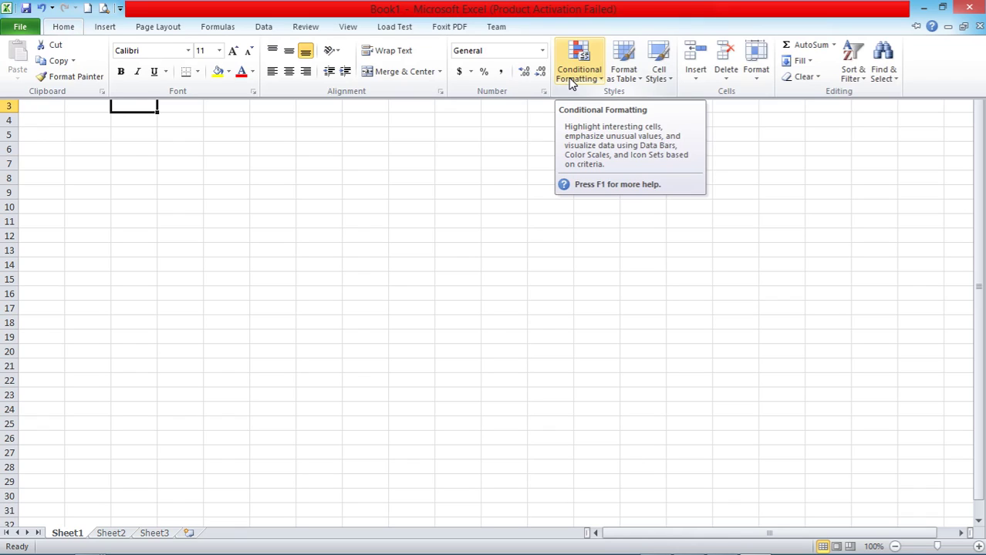
pyautogui.click(266, 126)
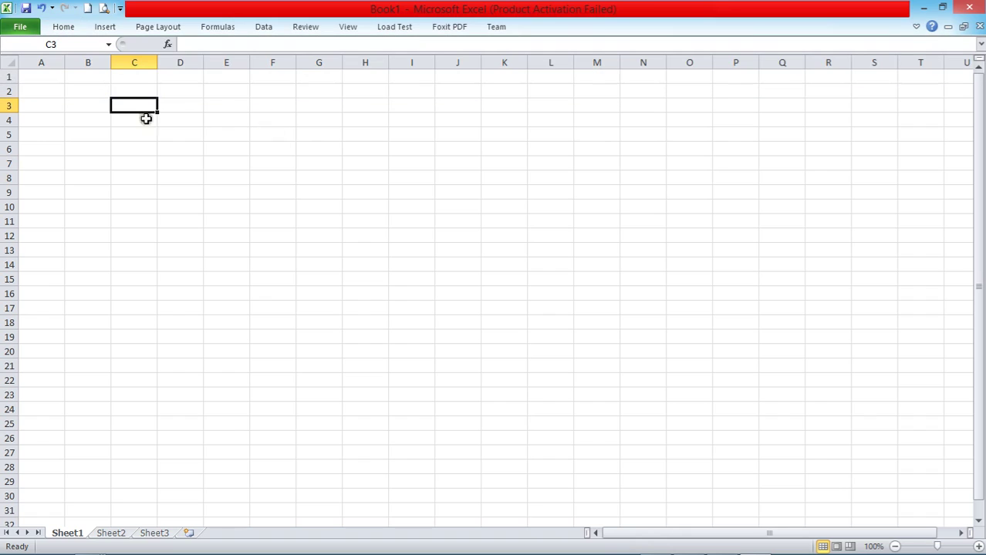
# Step: Enter the title "SPREADSHEET FOR CALCULATING GPA" in cell D3
pyautogui.click(183, 106)
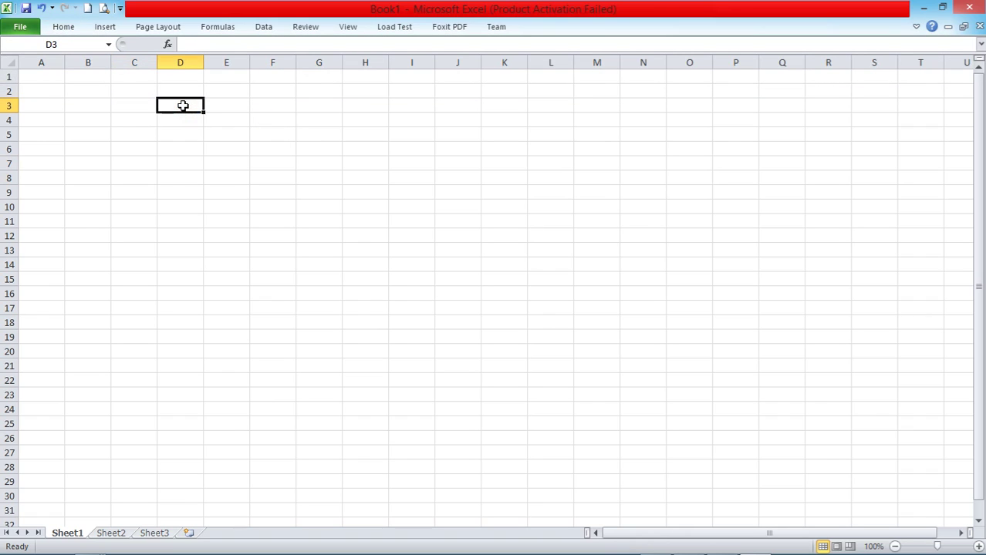
pyautogui.write('SPREADSHEET FOR CAL')
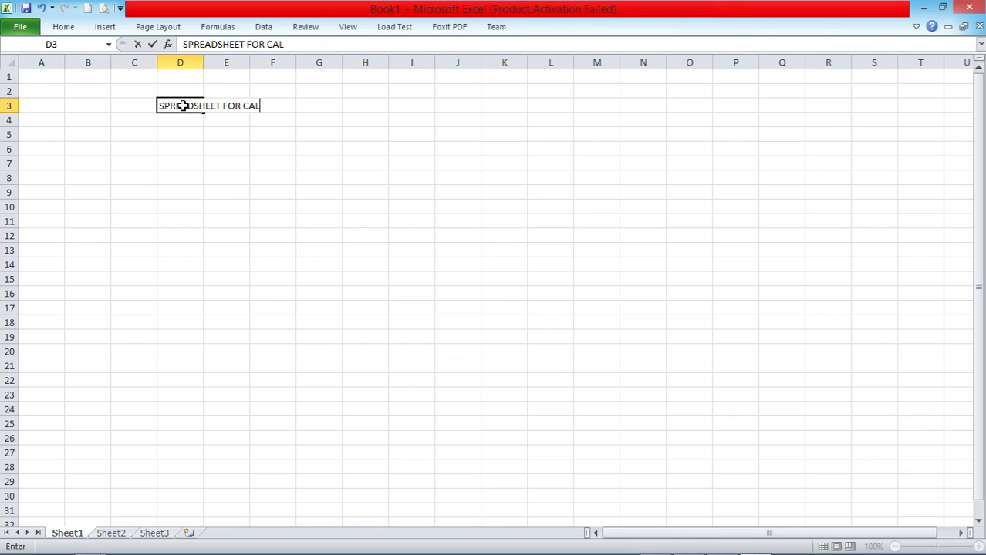
pyautogui.write('CULATING GPA')
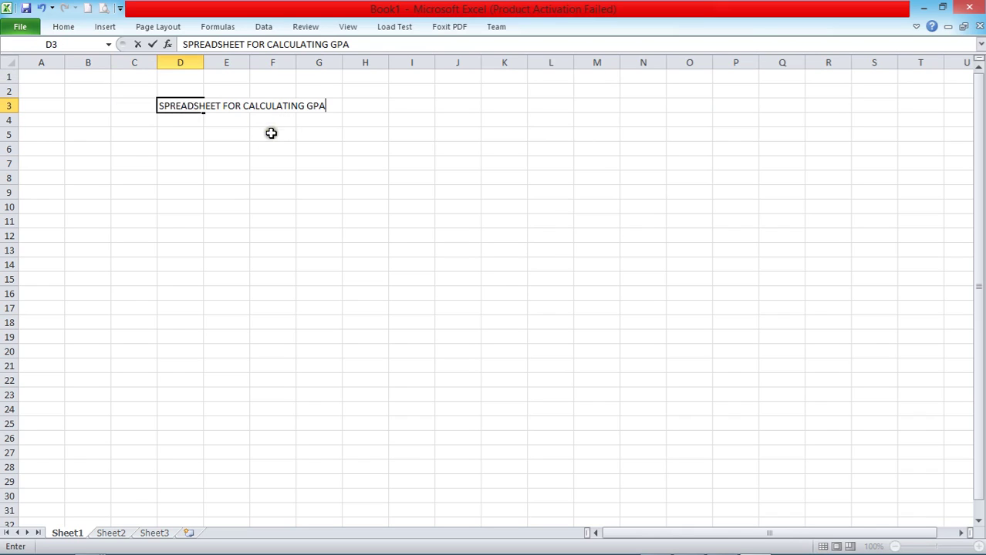
pyautogui.click(271, 133)
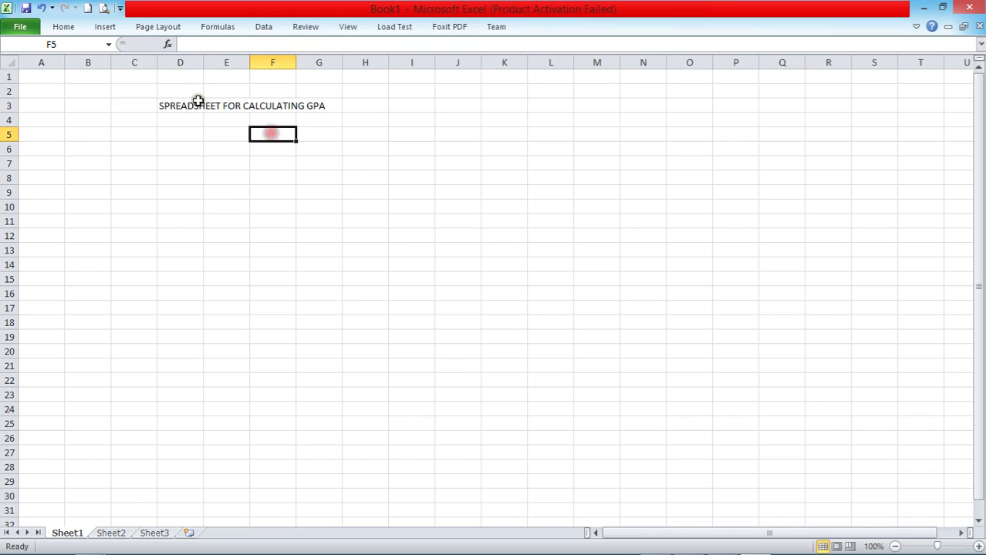
# Step: Inspect cells D3 through G3 to see which ones hold the title text
pyautogui.click(193, 106)
pyautogui.click(221, 106)
pyautogui.click(266, 106)
pyautogui.click(308, 107)
# Step: Merge cells D3:G3 containing the title using Merge Cells, without centering the text
pyautogui.click(170, 106)
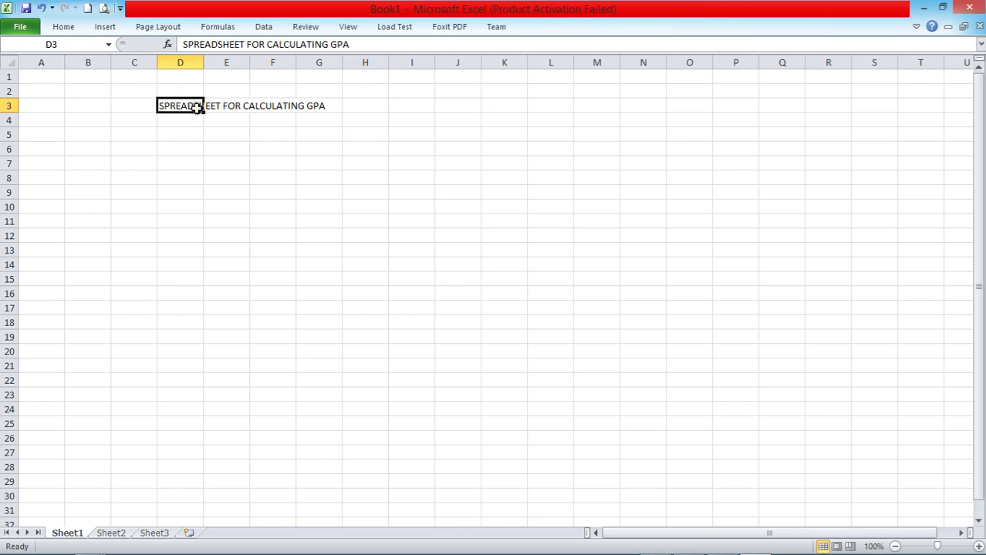
pyautogui.keyDown('shift'); pyautogui.click(232, 104); pyautogui.keyUp('shift')
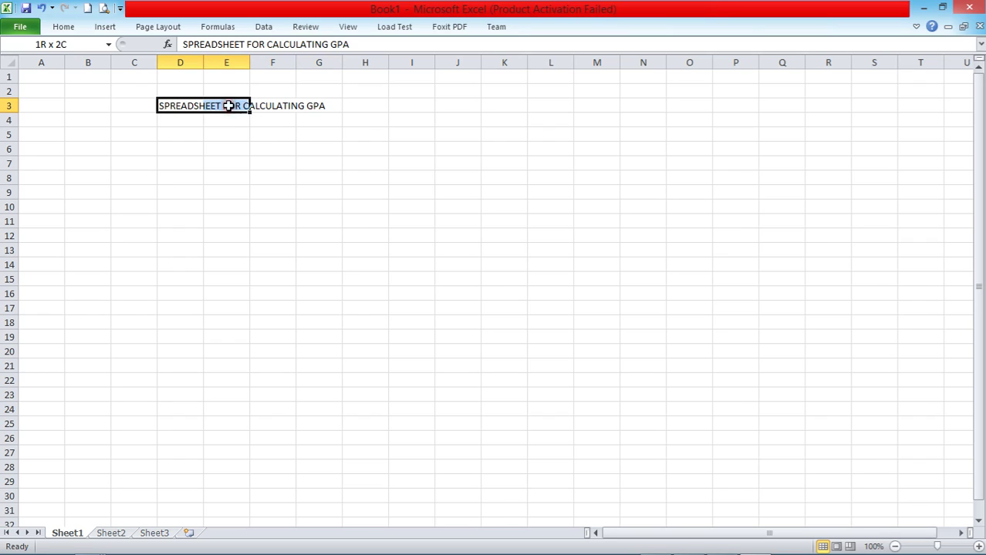
pyautogui.moveTo(276, 106); pyautogui.dragTo(322, 105)
pyautogui.click(57, 28)
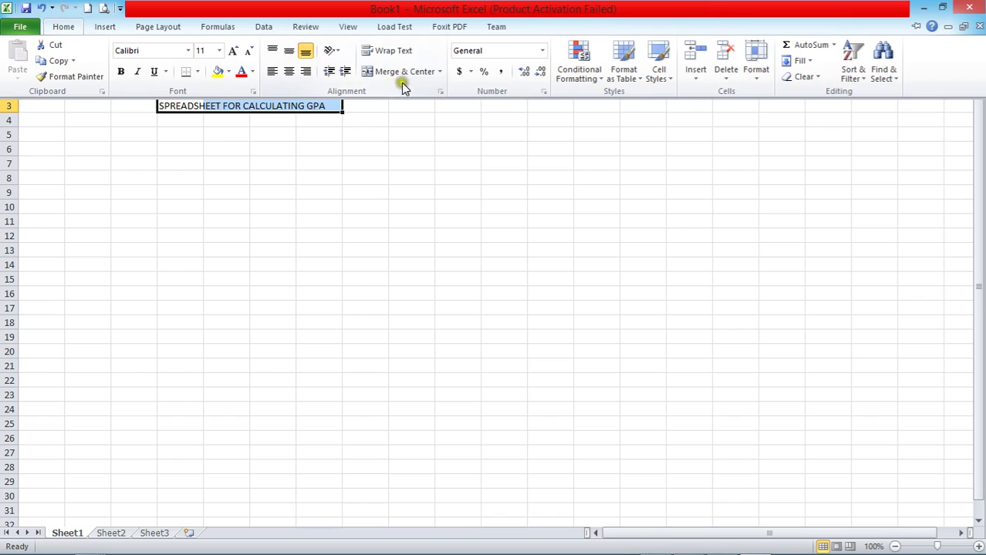
pyautogui.click(439, 72)
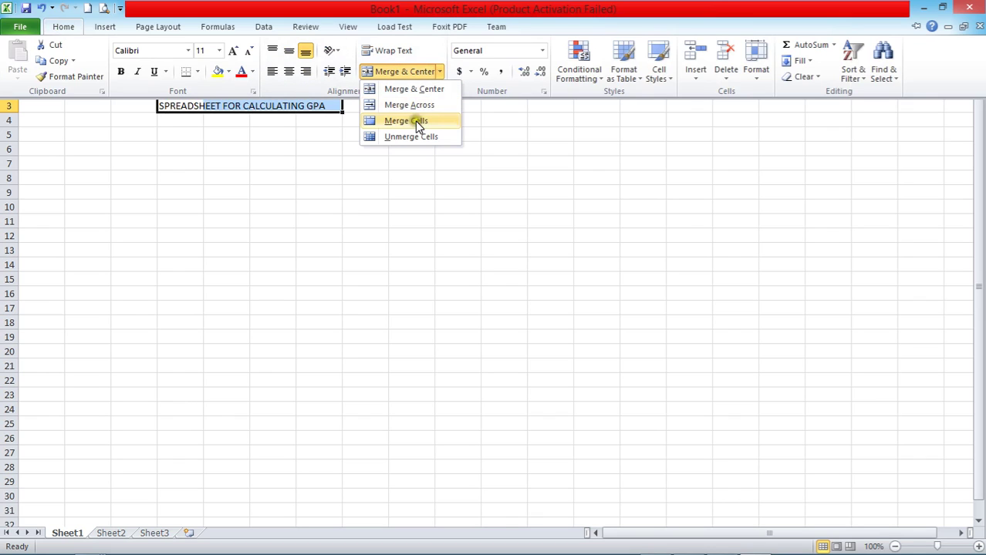
pyautogui.click(417, 122)
pyautogui.click(191, 160)
# Step: Apply a yellow fill to the merged title cell D3:G3
pyautogui.click(199, 107)
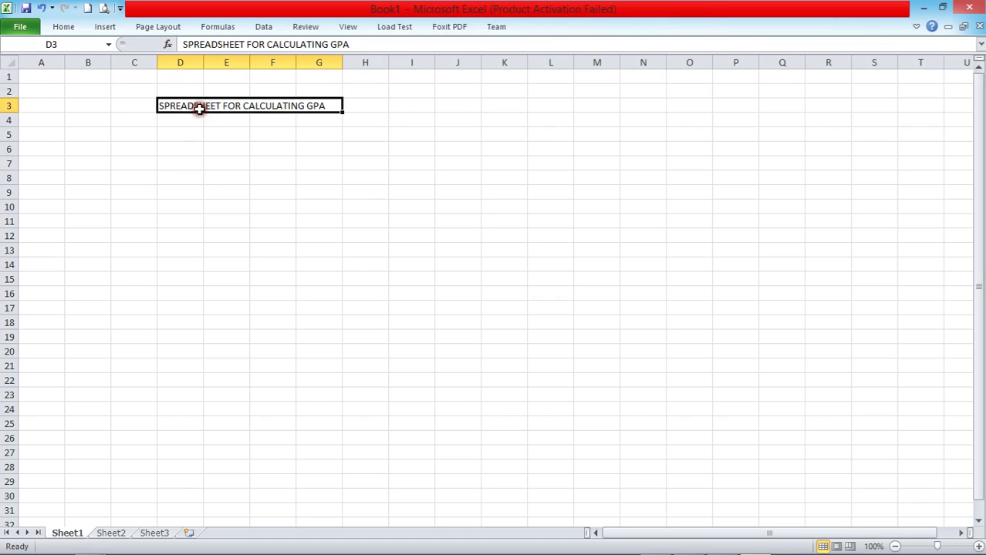
pyautogui.click(63, 27)
pyautogui.click(220, 72)
pyautogui.click(227, 106)
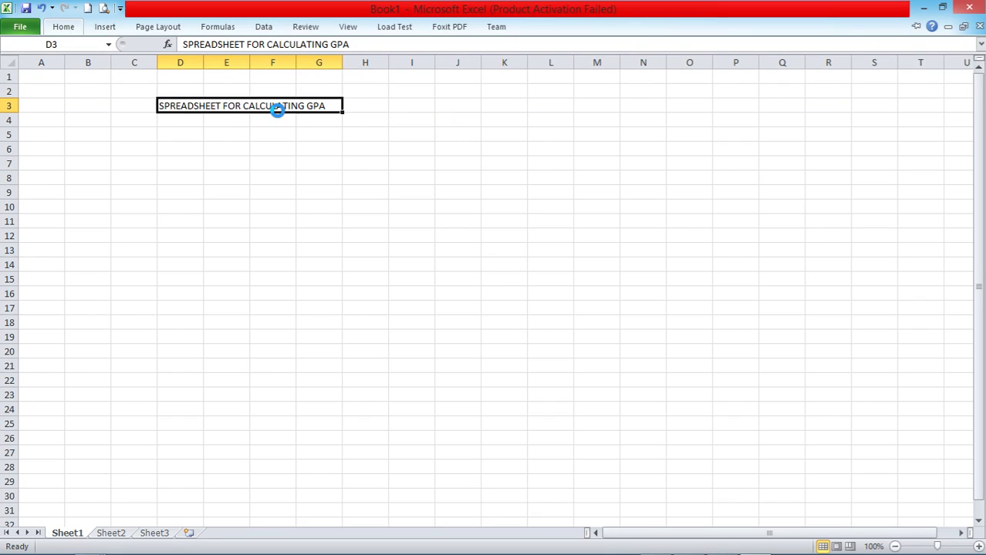
pyautogui.click(261, 148)
# Step: Make the title text in the merged cell D3:G3 bold
pyautogui.click(233, 105)
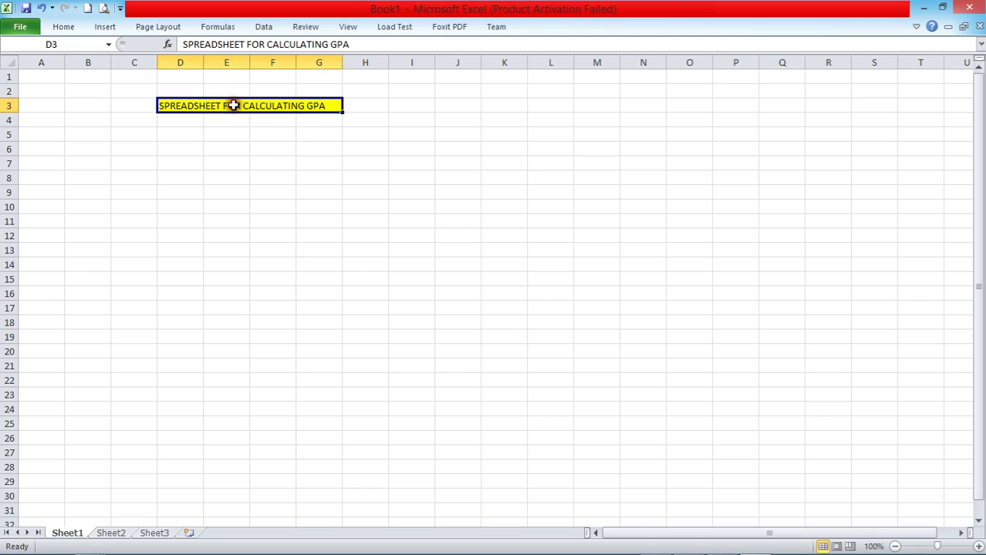
pyautogui.click(65, 26)
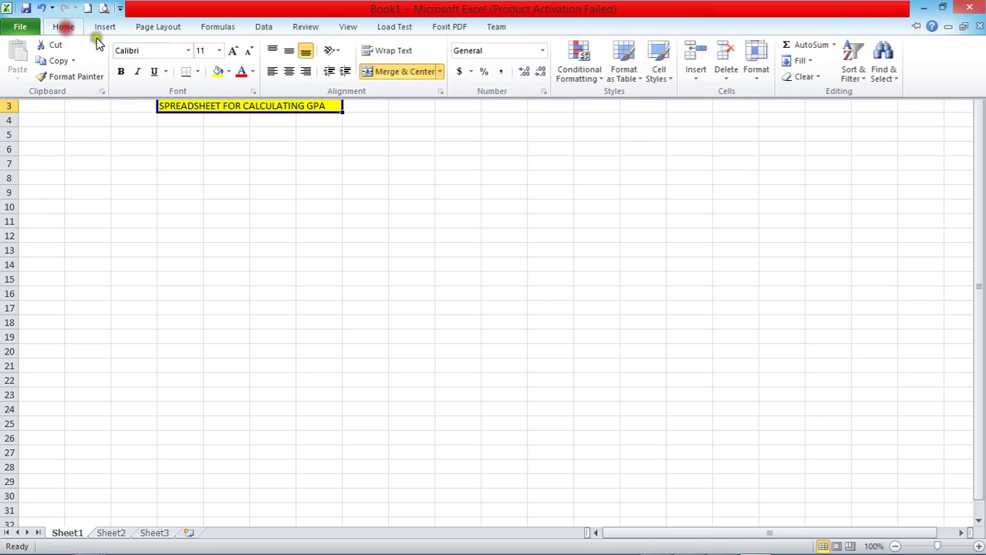
pyautogui.click(124, 71)
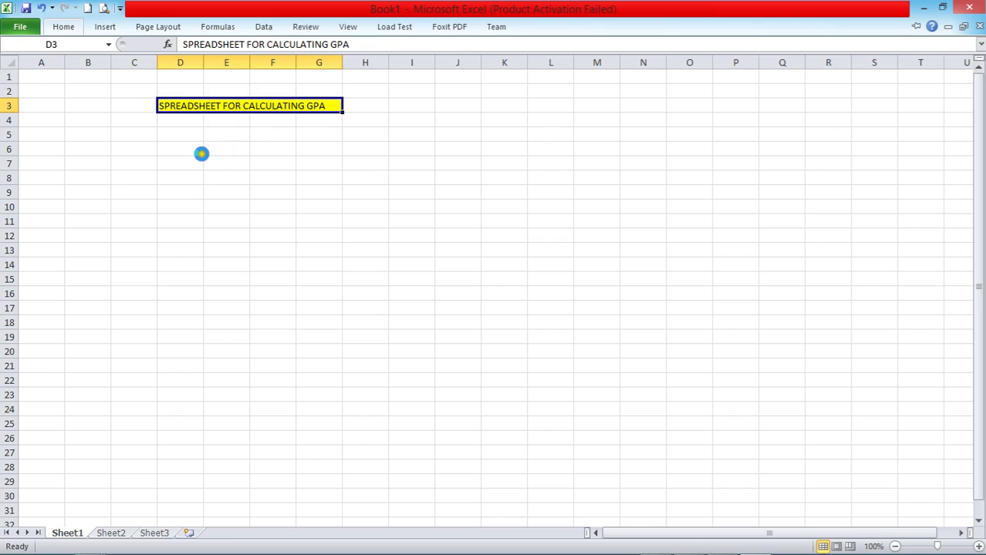
# Step: Enter the heading "FIRST SEMESTER" in cell A4
pyautogui.click(46, 124)
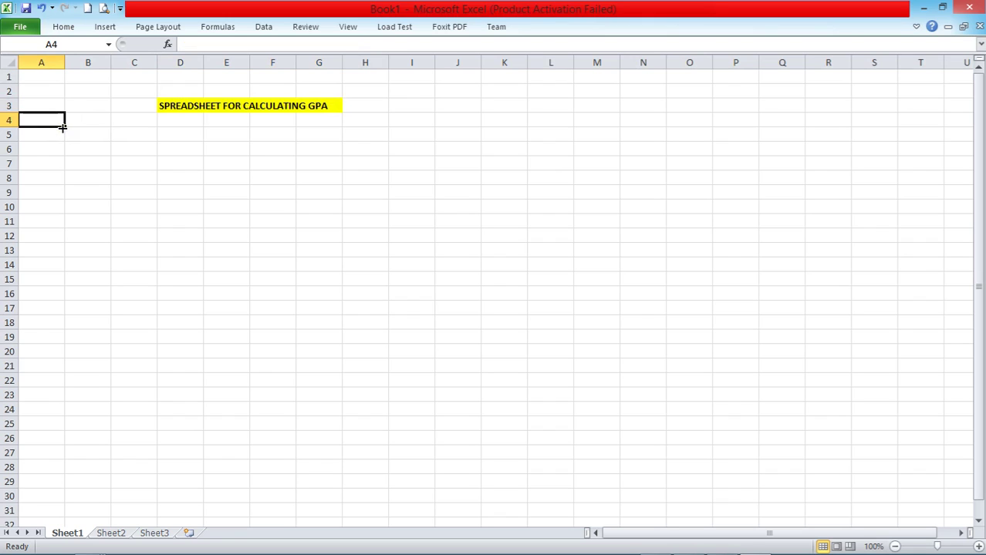
pyautogui.write('FI')
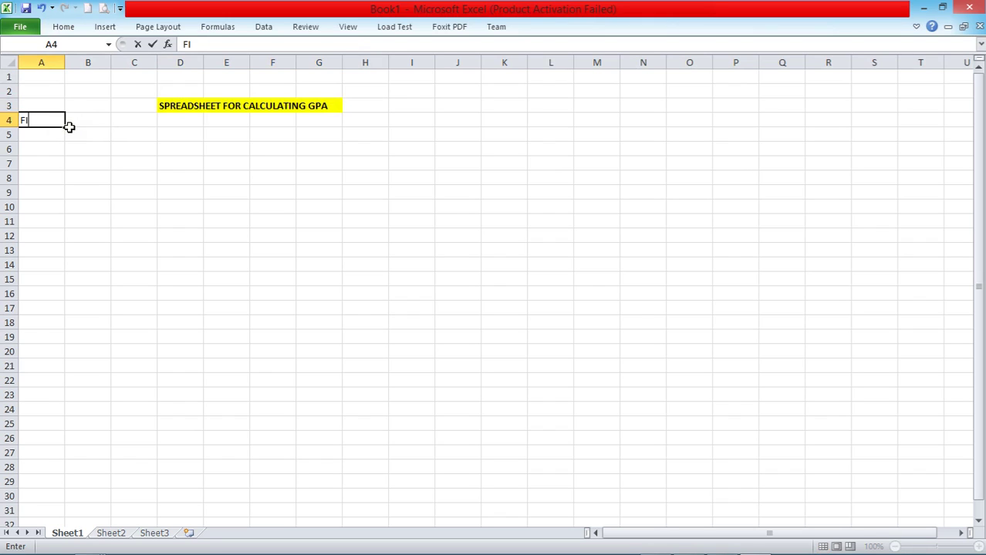
pyautogui.write('RST SEMESTER')
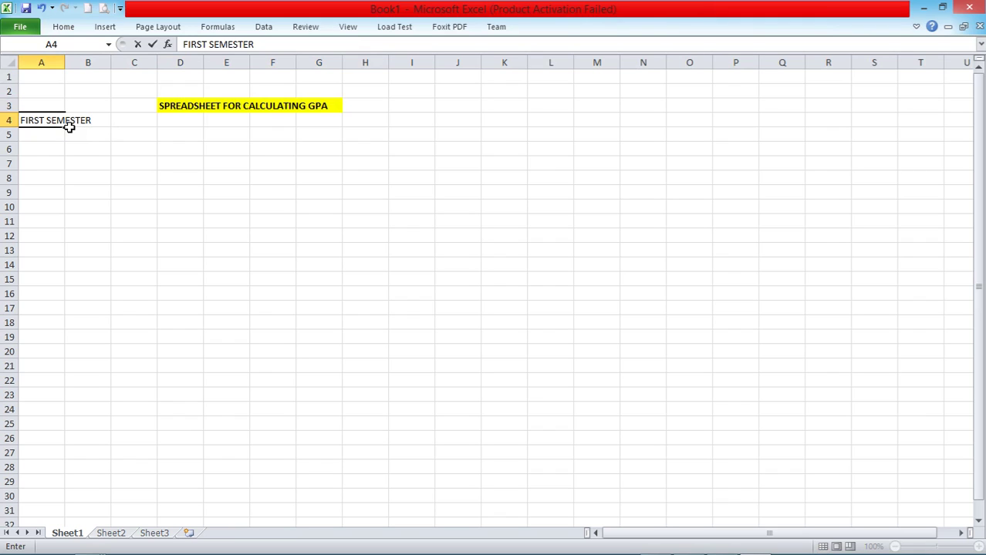
pyautogui.click(51, 161)
# Step: Apply a yellow fill to cells A4:B4 behind the FIRST SEMESTER heading
pyautogui.click(51, 121)
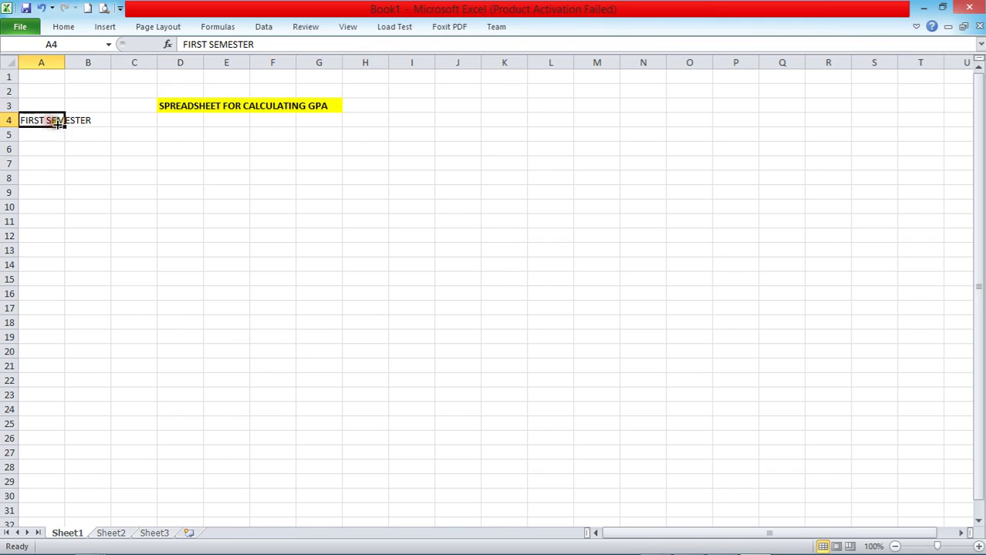
pyautogui.click(77, 121)
pyautogui.moveTo(49, 120); pyautogui.dragTo(81, 120)
pyautogui.click(63, 27)
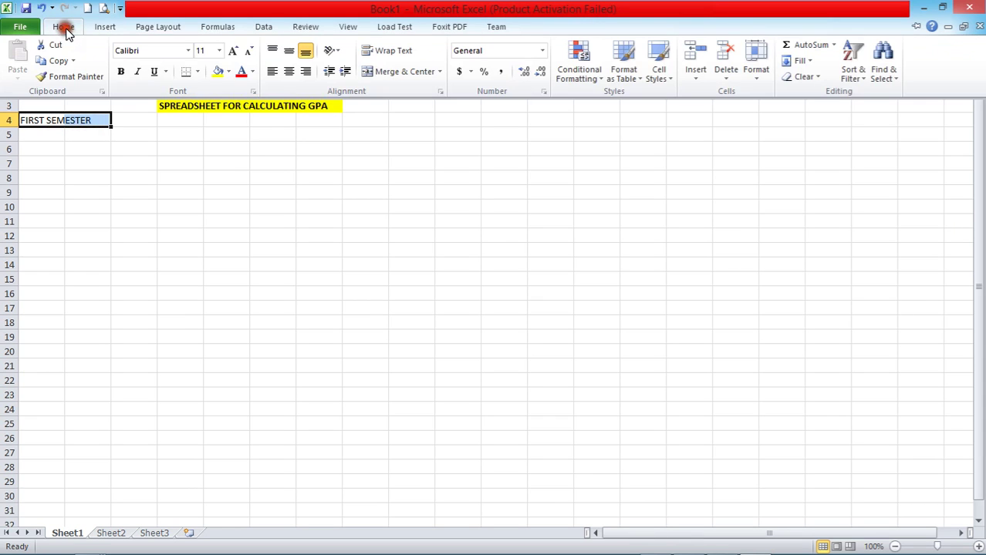
pyautogui.click(224, 74)
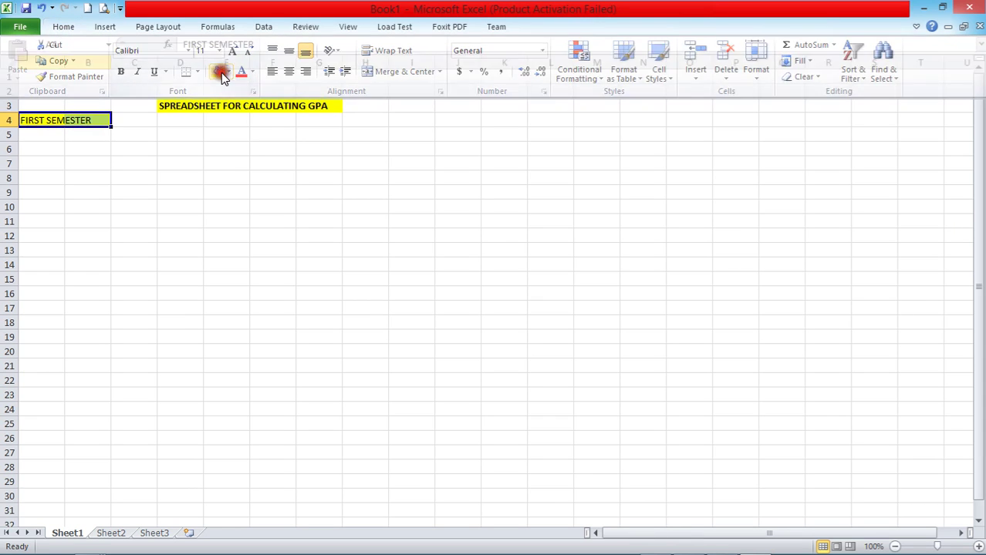
# Step: Merge cells A4:B4 without centering the text, and make the FIRST SEMESTER heading bold
pyautogui.click(63, 27)
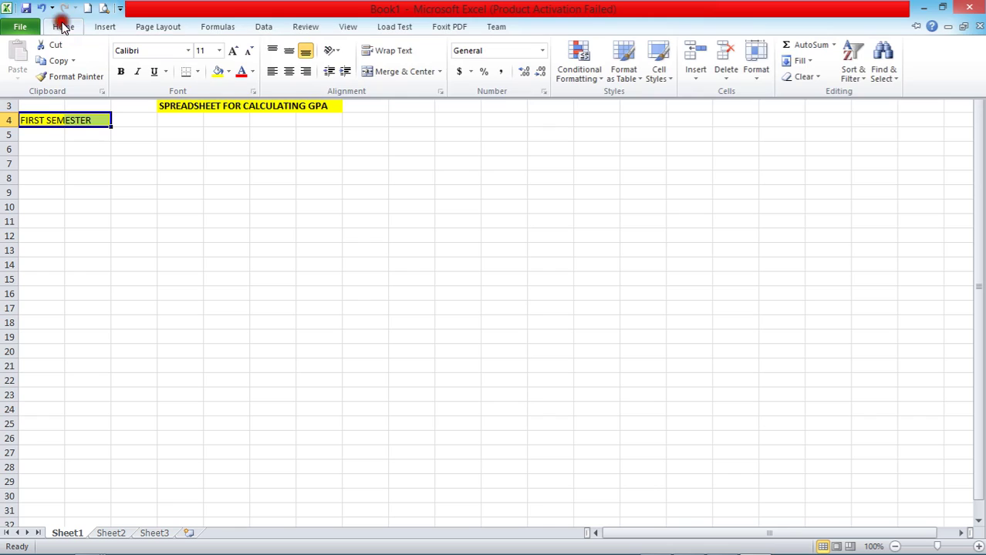
pyautogui.click(438, 72)
pyautogui.click(407, 118)
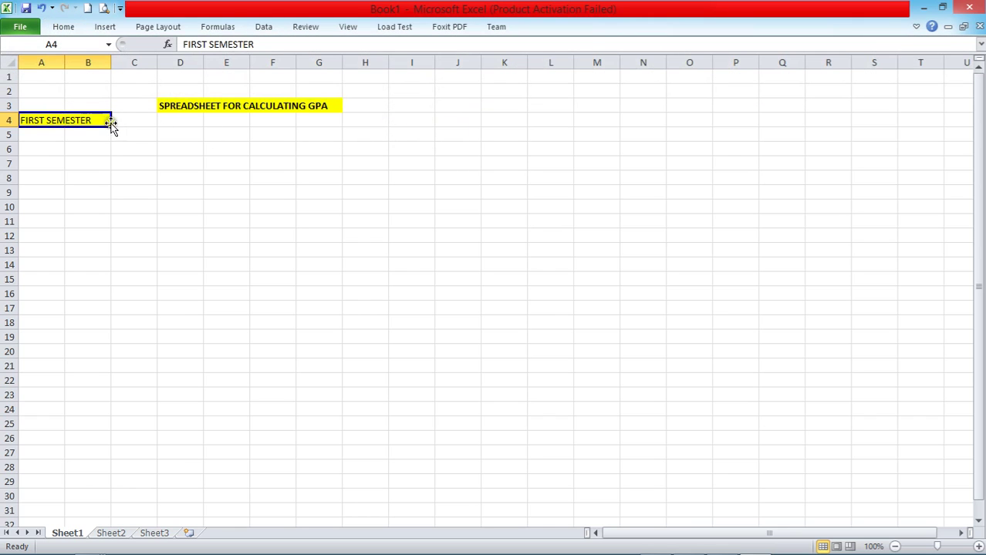
pyautogui.click(63, 26)
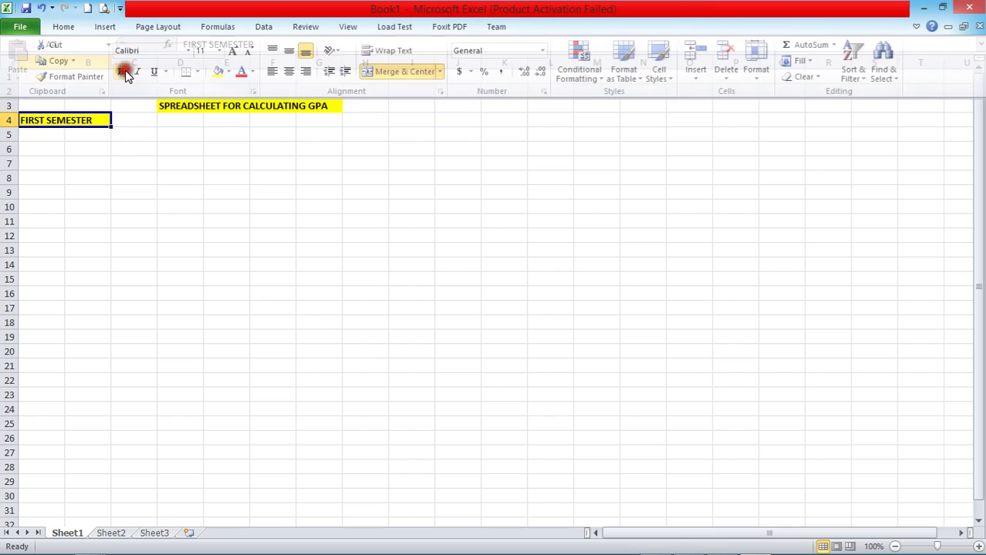
pyautogui.click(121, 71)
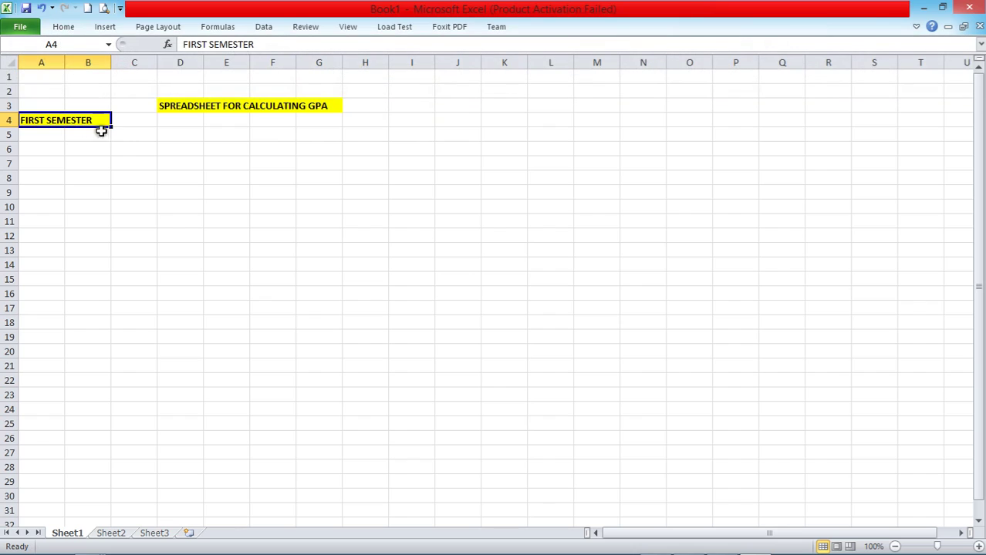
# Step: Enter the column heading "S/N" in cell A6
pyautogui.click(40, 149)
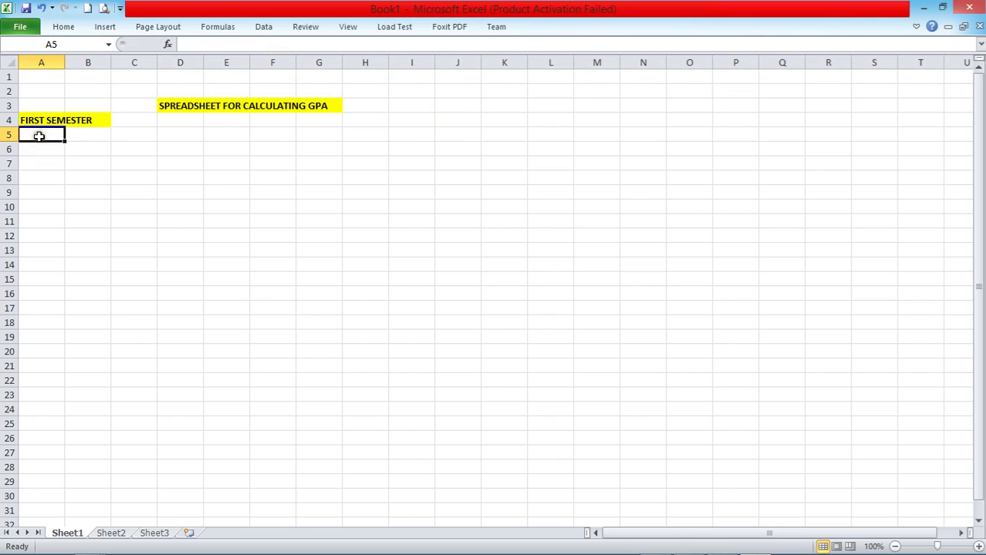
pyautogui.click(39, 148)
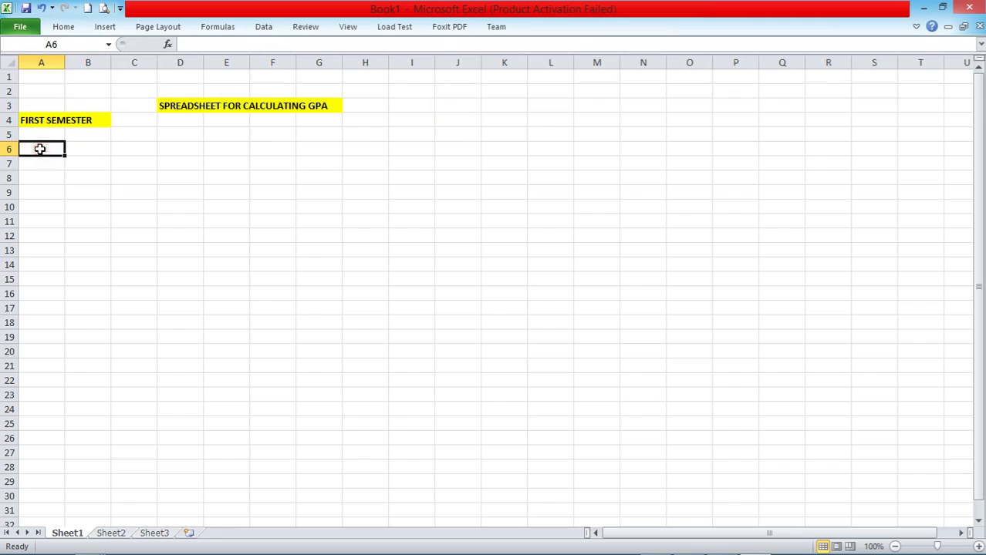
pyautogui.write('S/N')
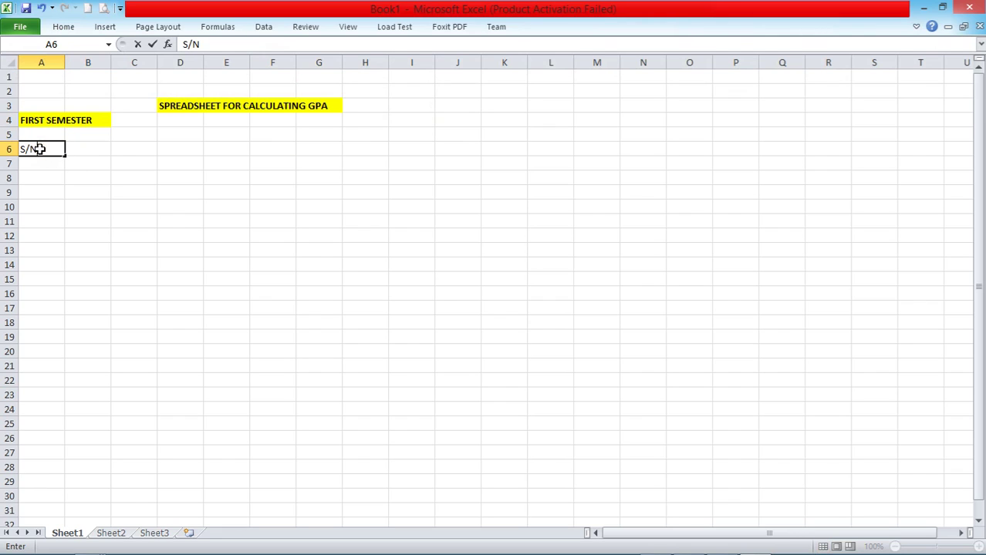
pyautogui.press('Return')
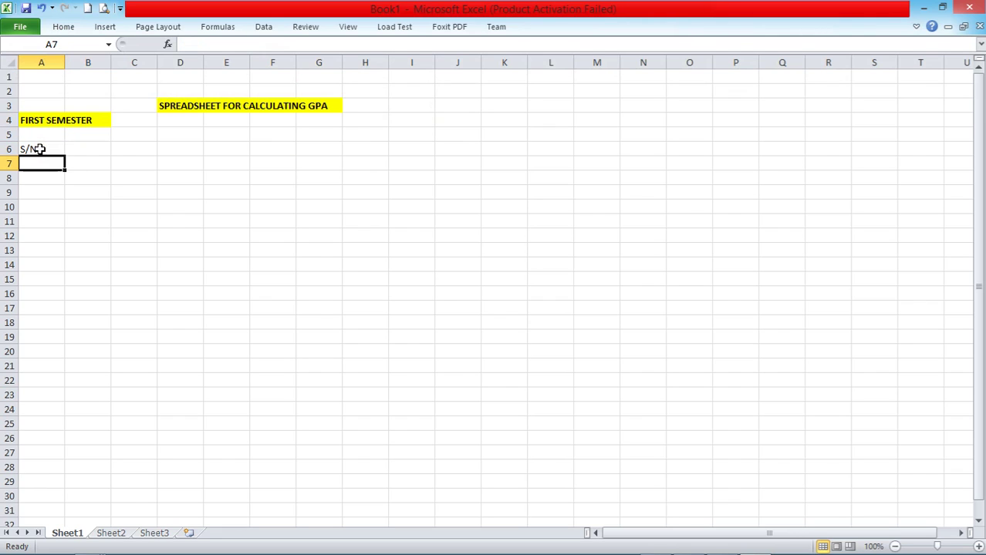
# Step: Number the rows under S/N from 1 to 8 in cells A7:A14
pyautogui.write('1')
pyautogui.press('Return')
pyautogui.write('2')
pyautogui.press('Return')
pyautogui.write('3')
pyautogui.press('Return')
pyautogui.write('4')
pyautogui.press('Return')
pyautogui.write('5')
pyautogui.press('Return')
pyautogui.write('6')
pyautogui.press('Return')
pyautogui.write('7')
pyautogui.press('Return')
pyautogui.write('8')
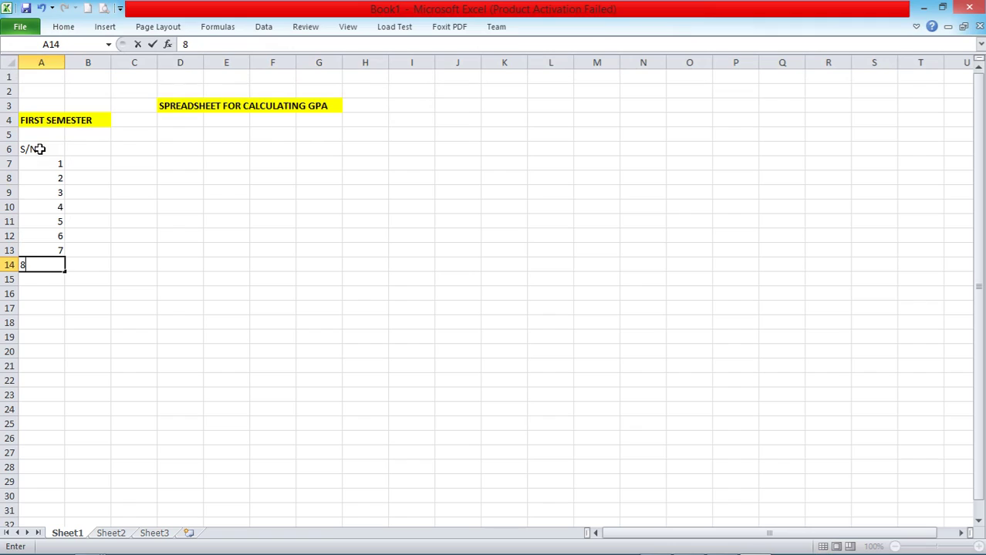
# Step: Enter the column headings "COURSE" in B6, "GRADE" in C6 and "CREDIT LOAD" in D6
pyautogui.click(73, 150)
pyautogui.write('COURSE')
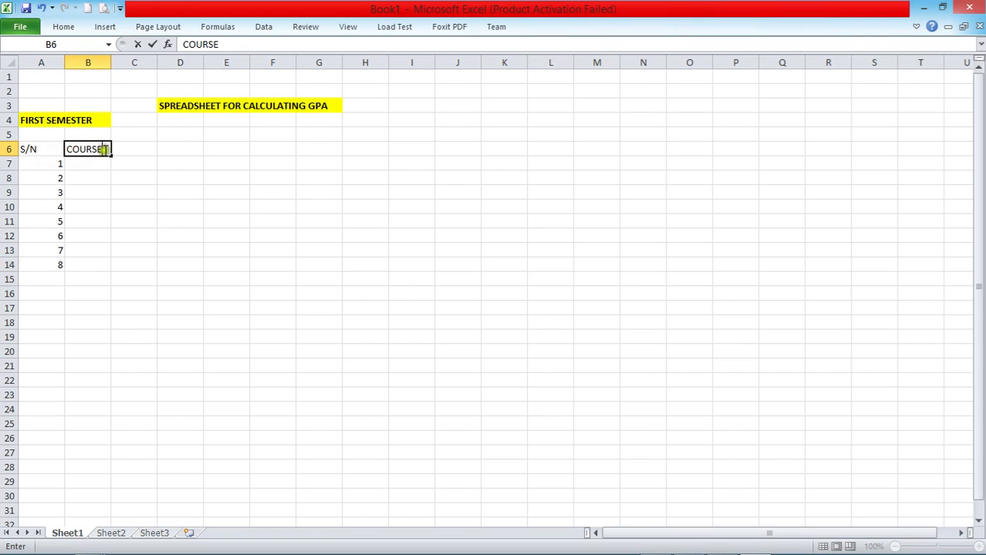
pyautogui.click(128, 149)
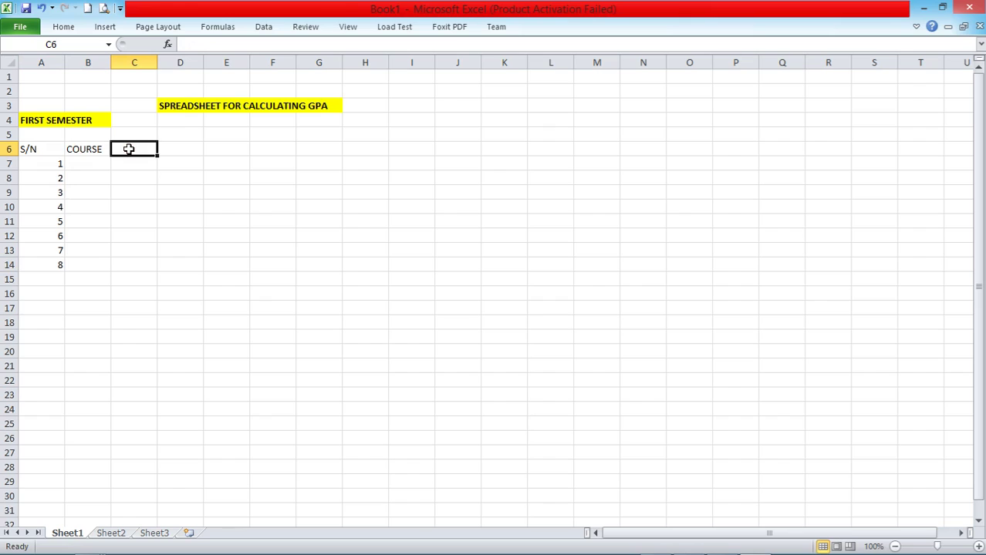
pyautogui.write('GR')
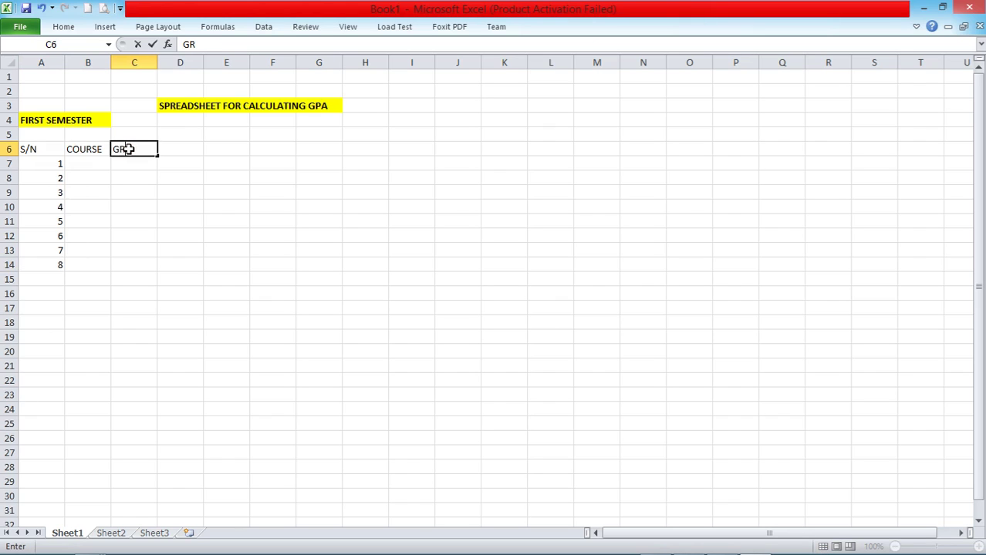
pyautogui.write('E')
pyautogui.press('BackSpace')
pyautogui.press('BackSpace')
pyautogui.write('ADE')
pyautogui.click(168, 147)
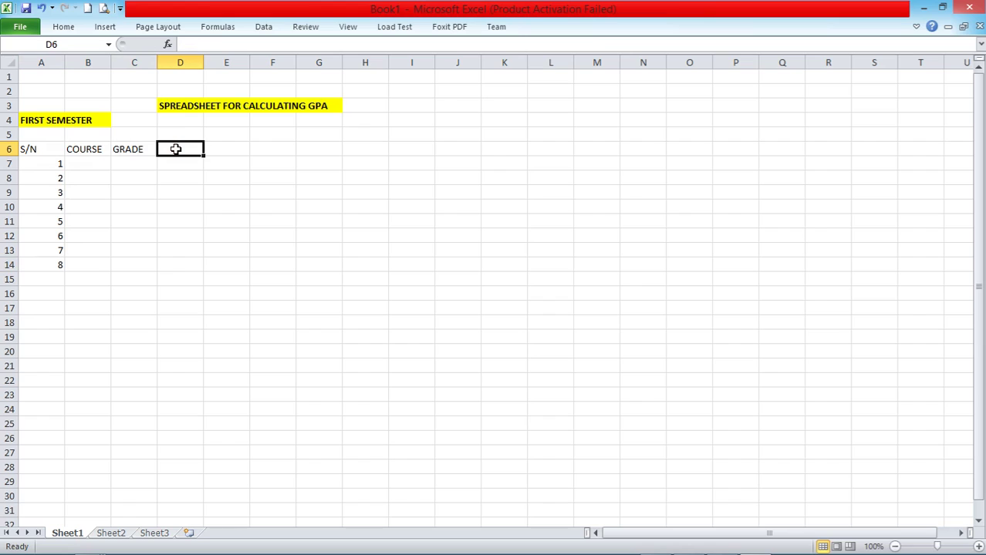
pyautogui.write('CRE')
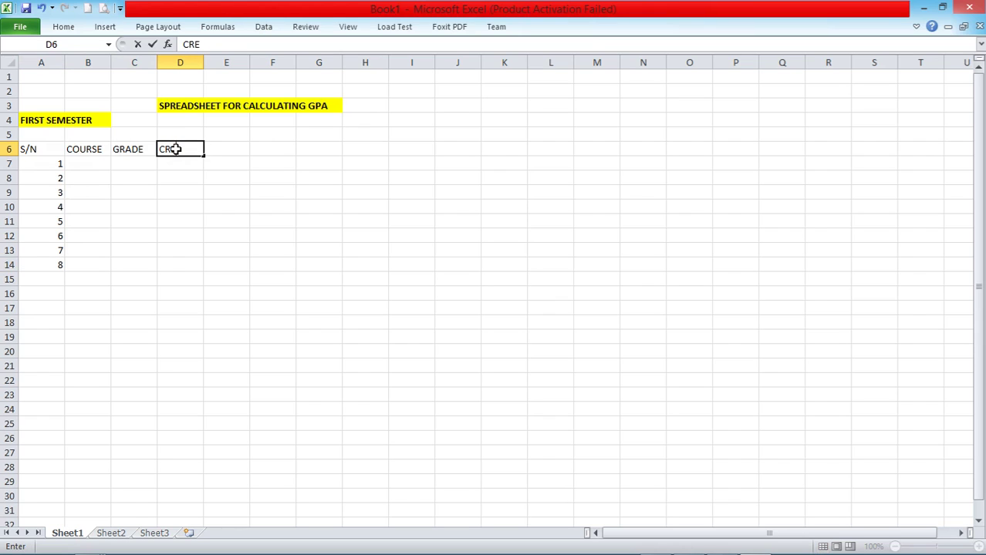
pyautogui.write('DIT LOAD')
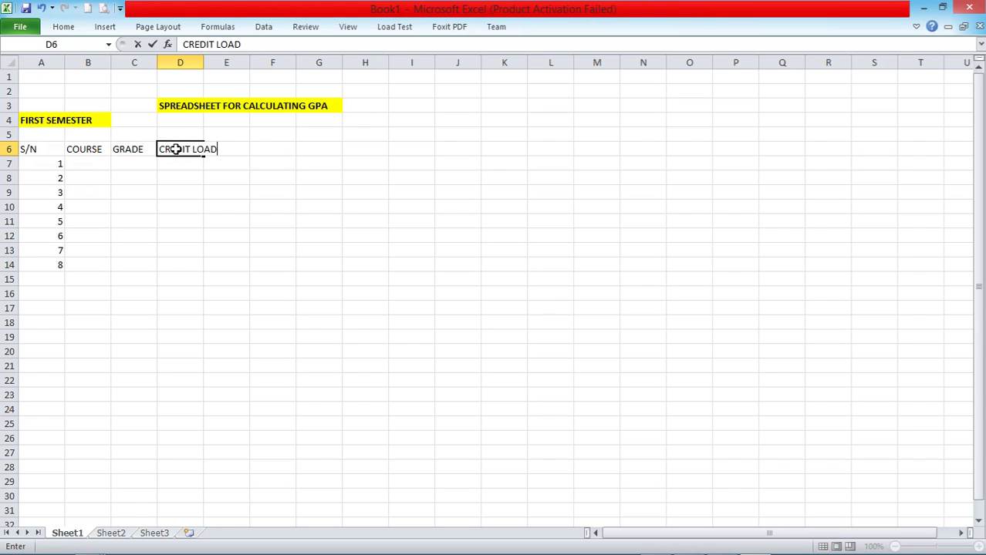
# Step: Widen column D to about 12.00 (89 pixels) so the CREDIT LOAD heading fits
pyautogui.click(216, 175)
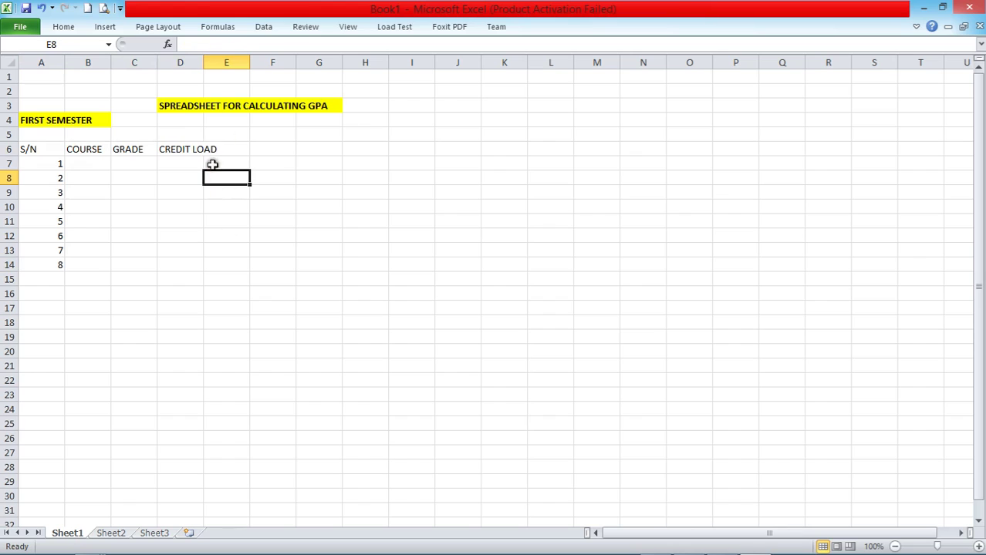
pyautogui.click(177, 150)
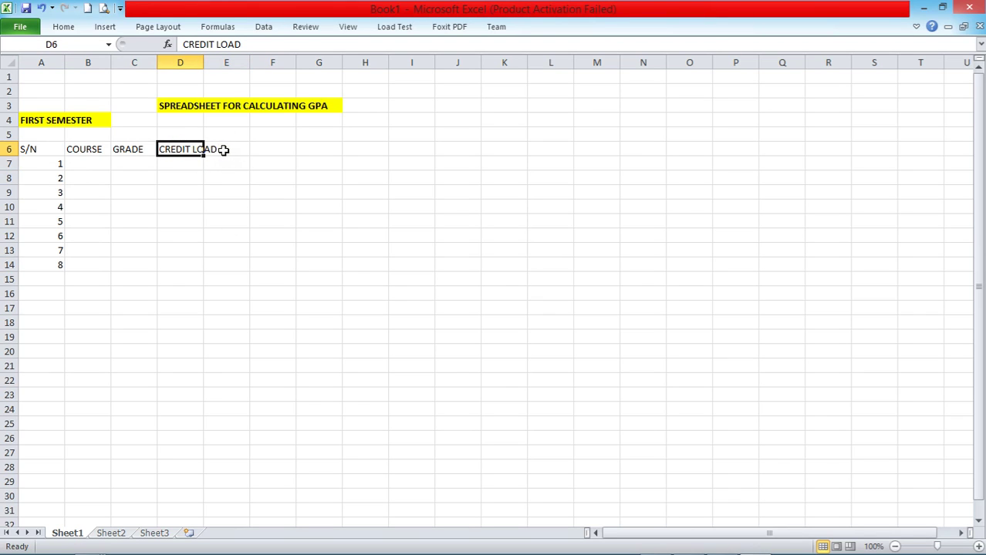
pyautogui.click(222, 178)
pyautogui.moveTo(202, 62); pyautogui.dragTo(222, 62)
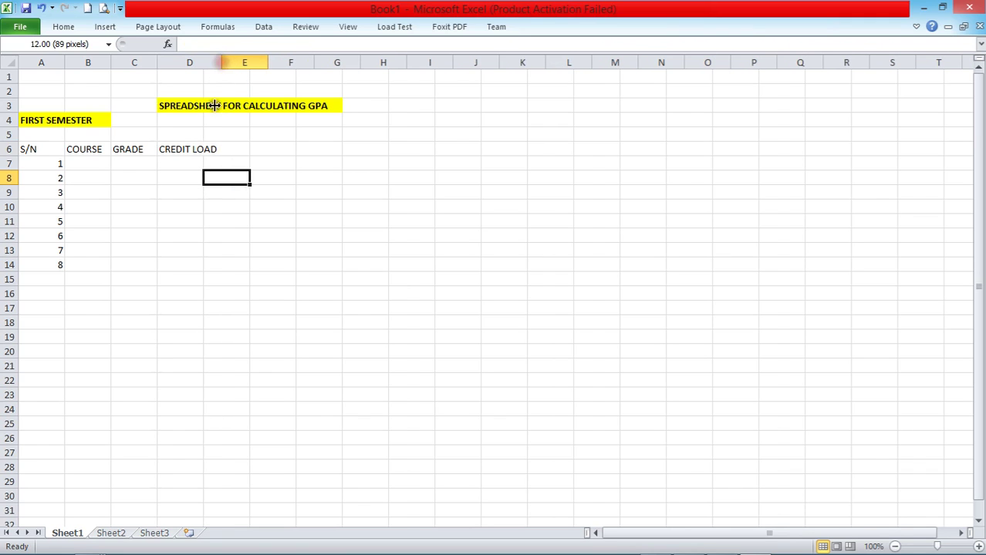
pyautogui.moveTo(215, 106); pyautogui.dragTo(216, 105)
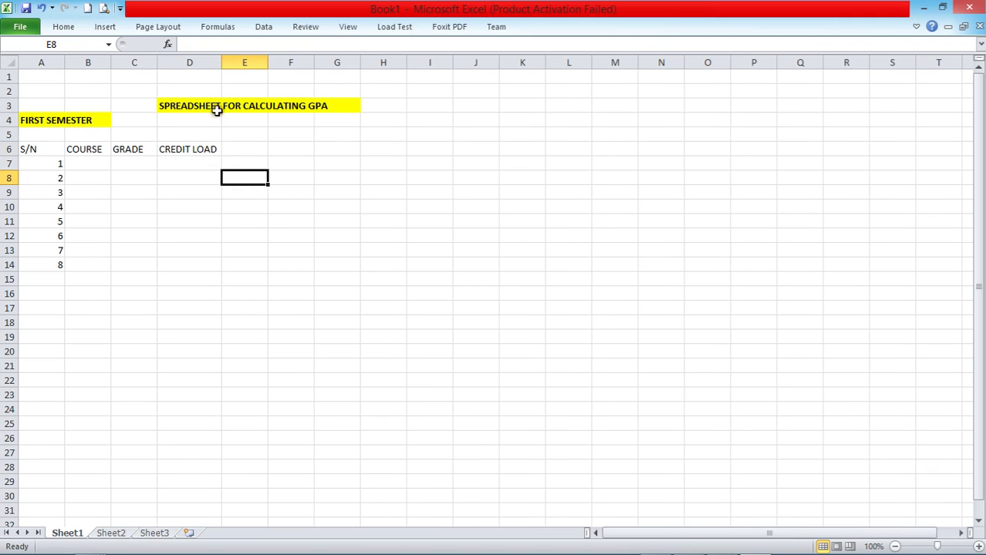
# Step: Enter the headings "MF" in E6 and "QUALITY POINT" in F6, widening column F to fit its heading
pyautogui.click(237, 151)
pyautogui.write('MF')
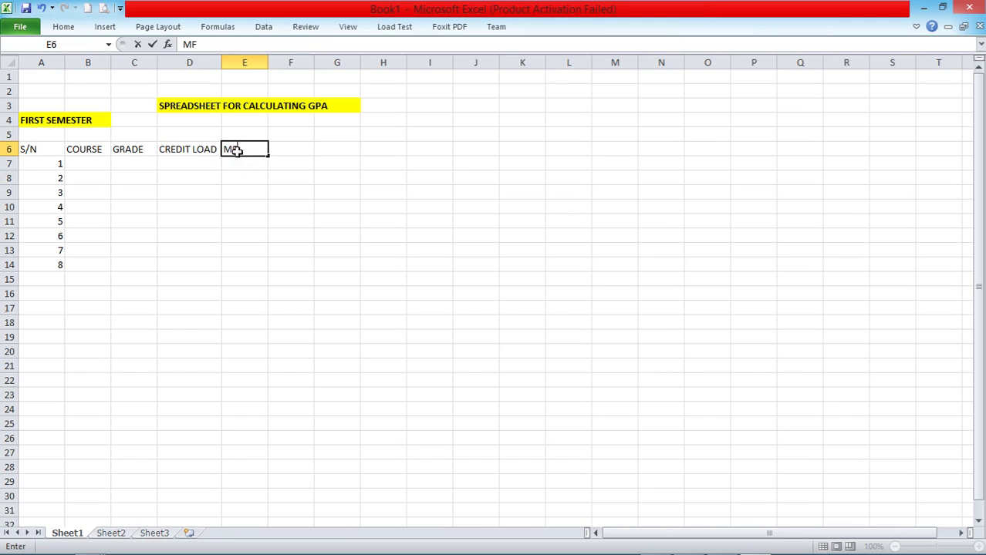
pyautogui.click(276, 148)
pyautogui.write('QUALITY ')
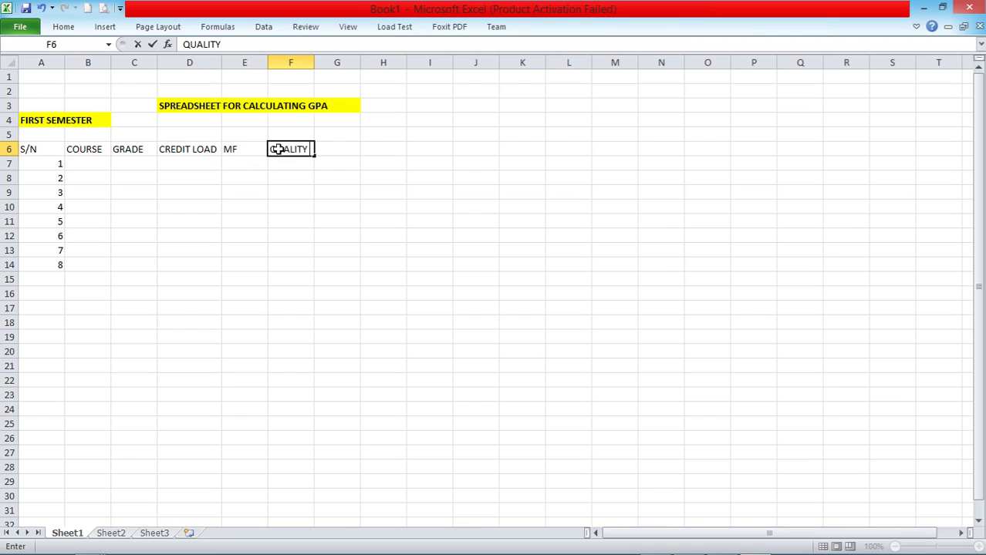
pyautogui.write('POINT')
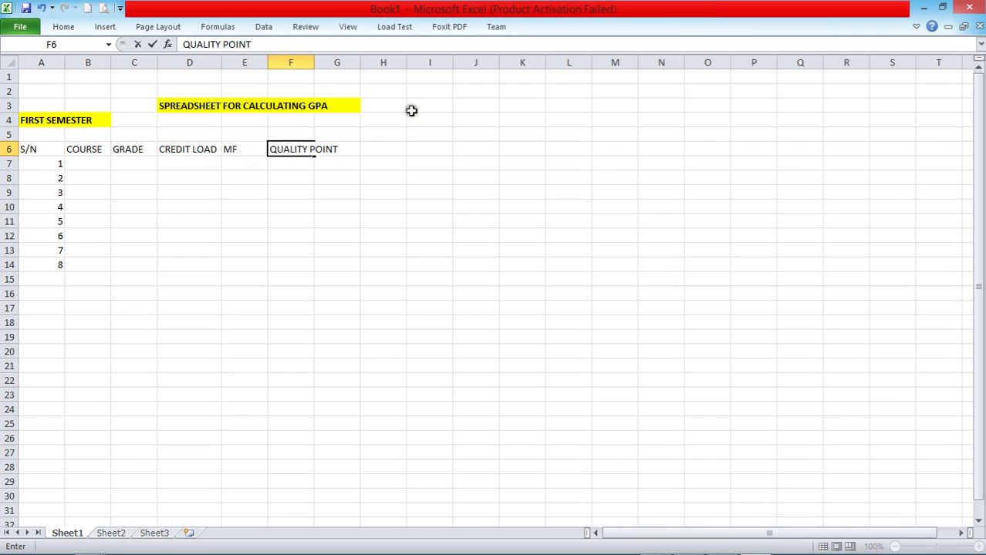
pyautogui.click(386, 166)
pyautogui.moveTo(314, 61); pyautogui.dragTo(337, 61)
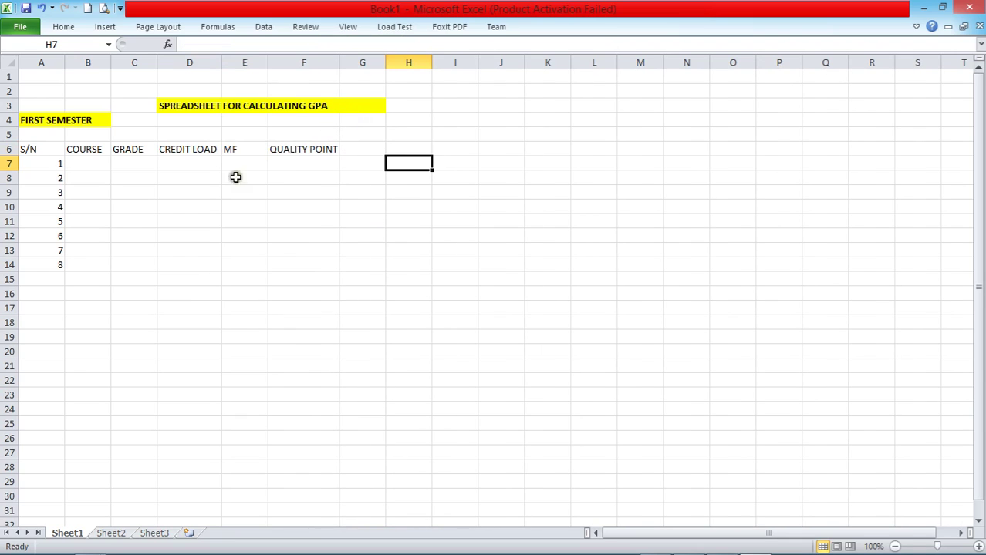
# Step: Enter the course codes MTH111, PHY111 and PHY112 in cells B7:B9
pyautogui.click(90, 167)
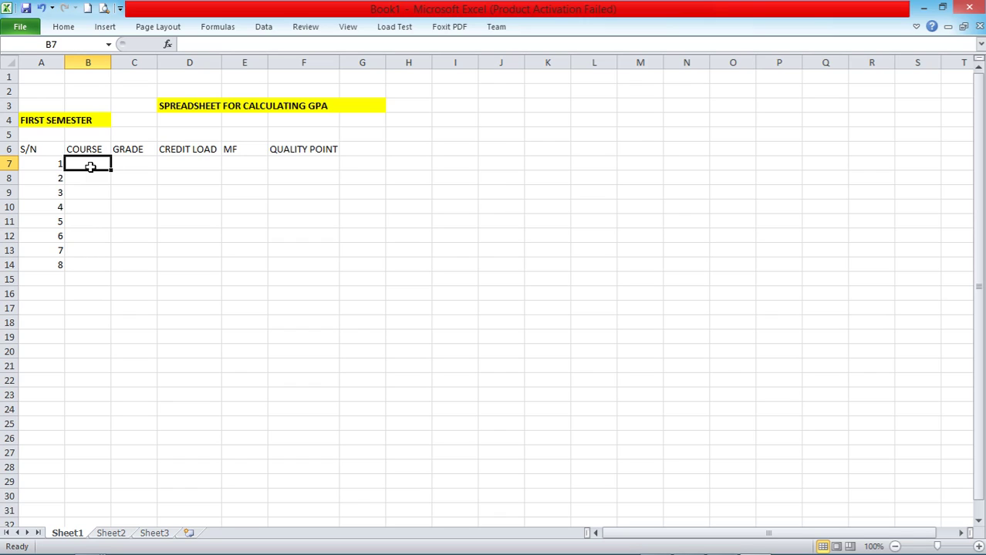
pyautogui.write('MTH111')
pyautogui.press('Return')
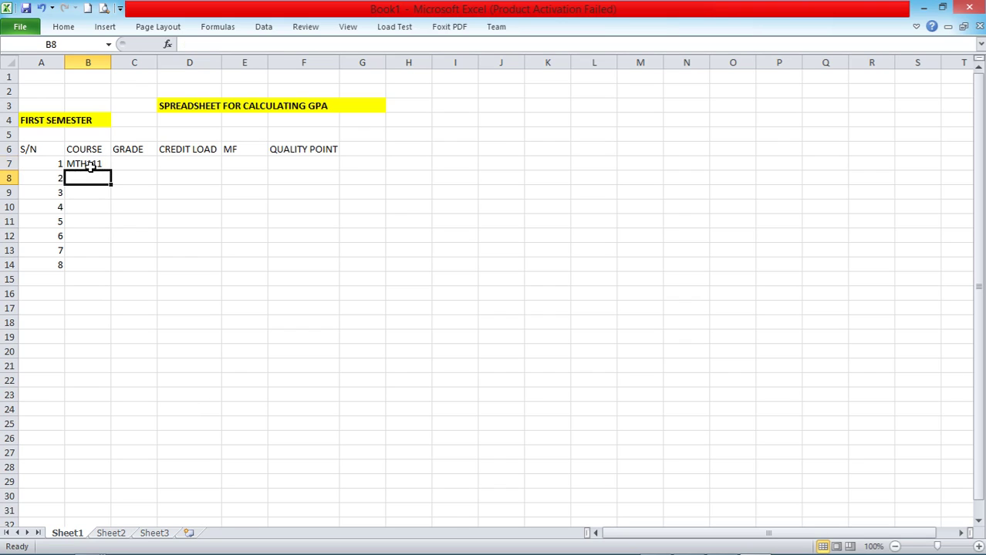
pyautogui.write('PHY111')
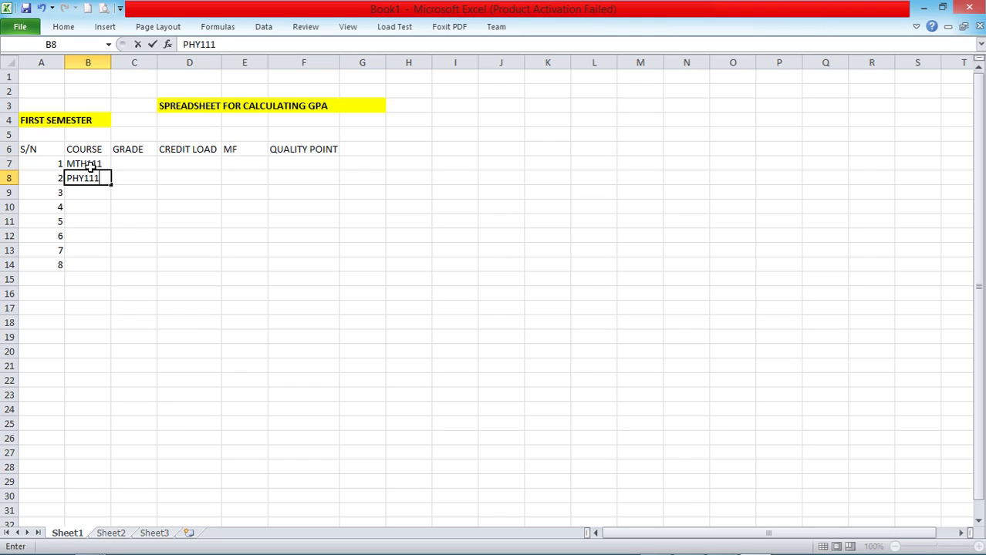
pyautogui.press('Return')
pyautogui.write('PHY')
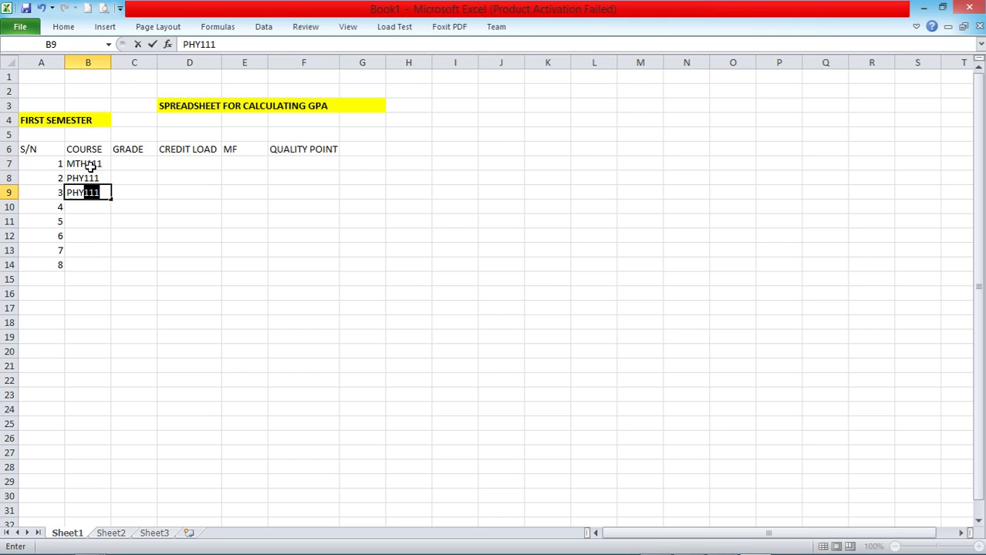
pyautogui.write('112')
pyautogui.press('Return')
# Step: Enter the course codes CHM111, CHM112 and GRE111 in cells B10:B12
pyautogui.write('CHM')
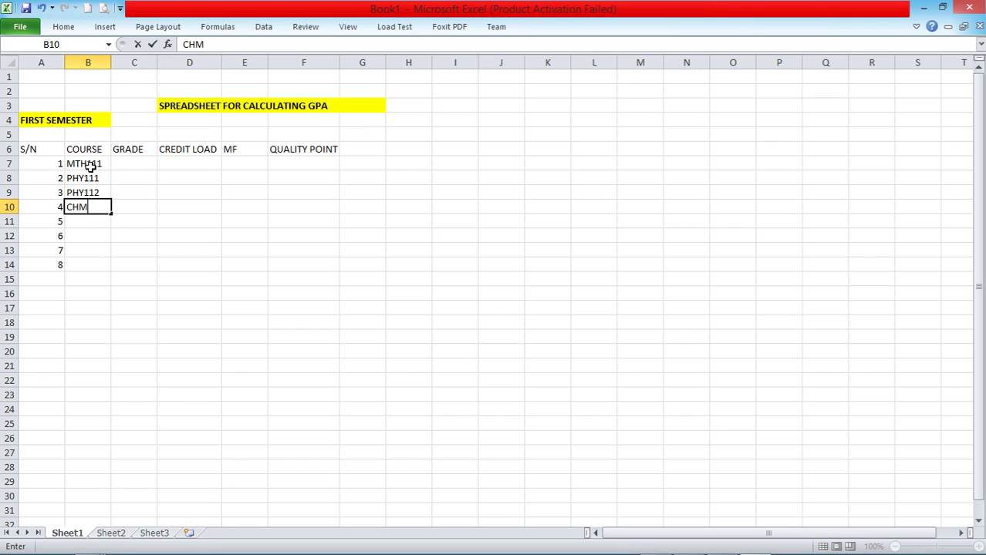
pyautogui.write('111')
pyautogui.press('Return')
pyautogui.write('CHM112')
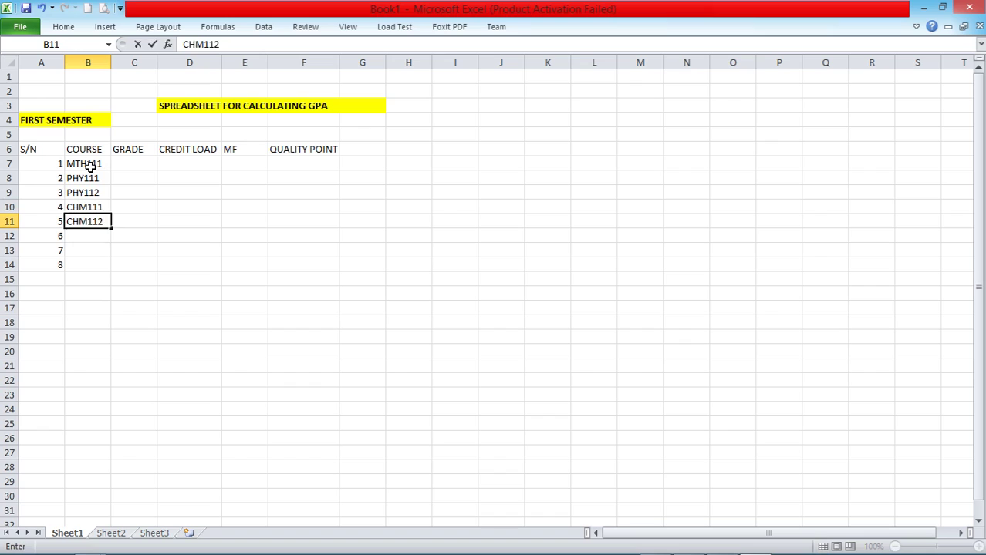
pyautogui.press('Return')
pyautogui.write('GRE111')
pyautogui.hotkey('ctrl', 'Return')
pyautogui.press('Down')
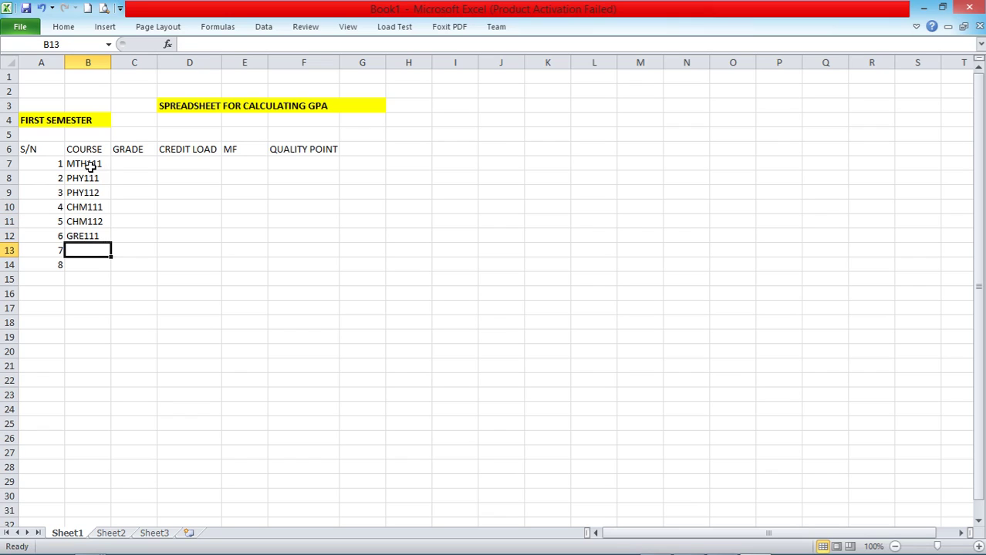
# Step: Enter the course codes GST111 and GST112 in cells B13:B14
pyautogui.write('GST111')
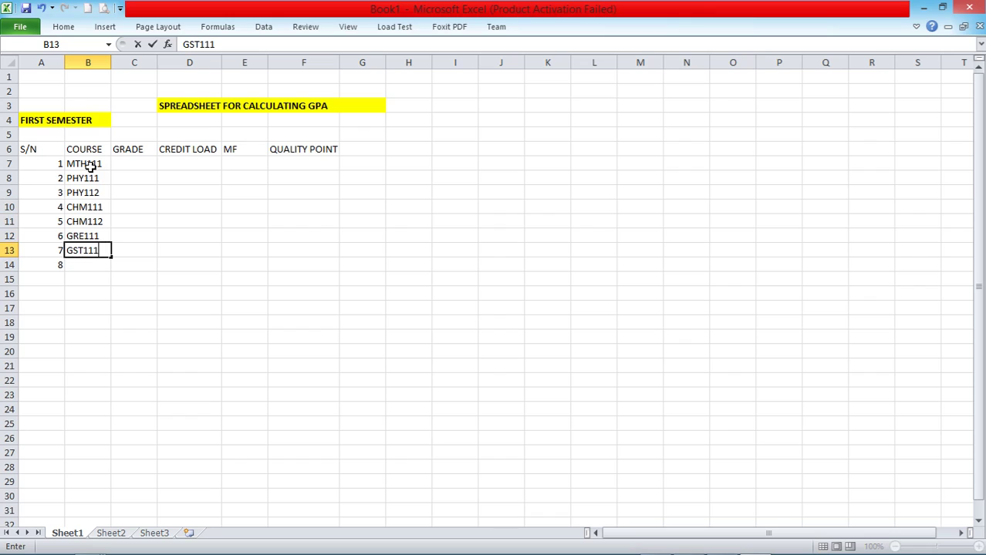
pyautogui.press('Return')
pyautogui.write('GST1')
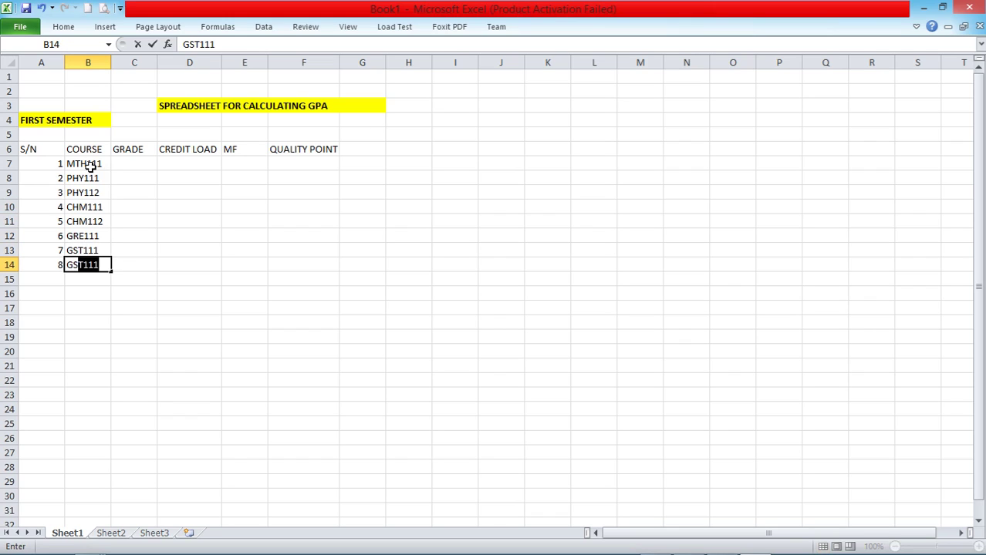
pyautogui.write('12')
pyautogui.click(139, 160)
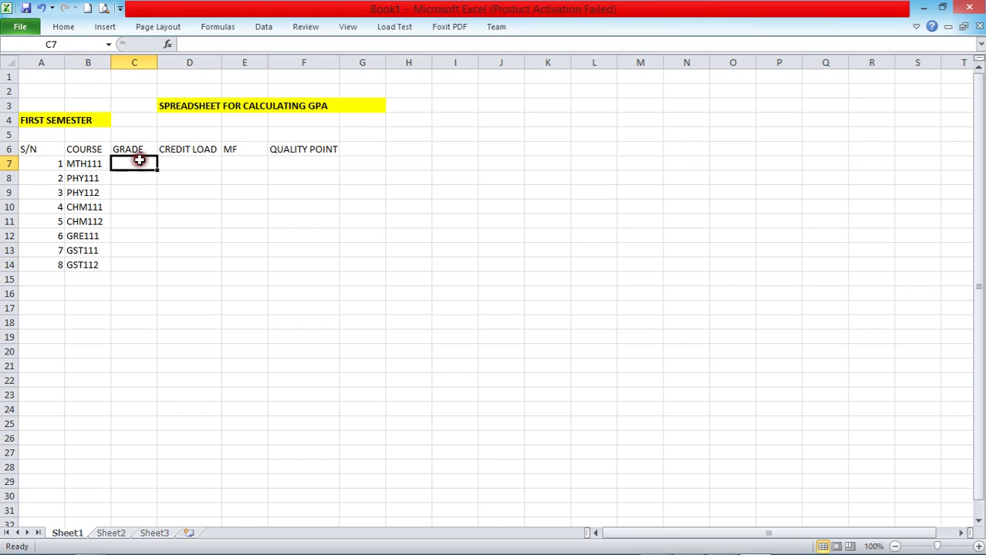
# Step: Enter the credit loads 4, 3, 1 and 3 for the first four courses in cells D7:D10
pyautogui.click(191, 167)
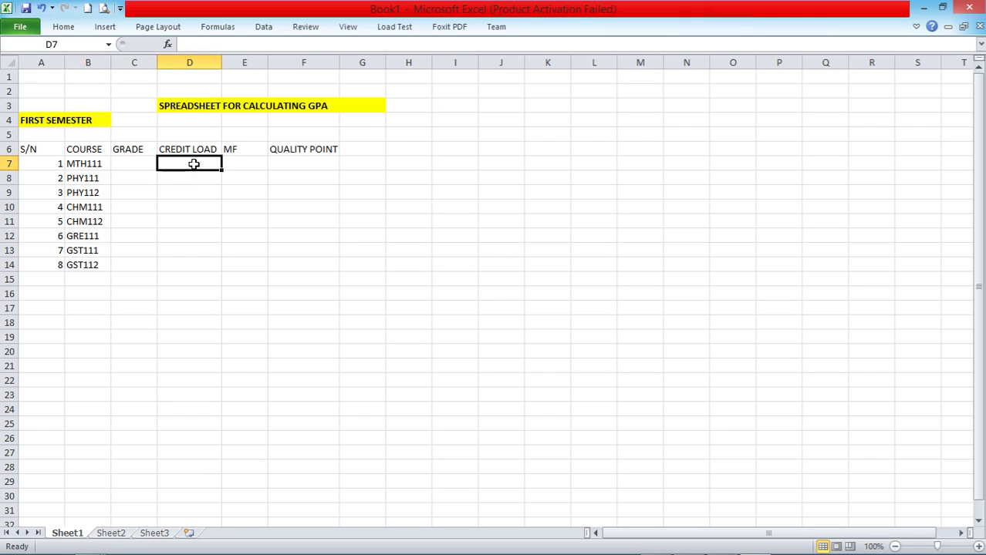
pyautogui.write('4')
pyautogui.click(196, 176)
pyautogui.write('3')
pyautogui.click(189, 191)
pyautogui.write('1')
pyautogui.click(183, 205)
pyautogui.write('4')
pyautogui.press('BackSpace')
pyautogui.write('3')
# Step: Enter the credit loads 1, 1, 2 and 2 for the last four courses in cells D11:D14
pyautogui.click(183, 221)
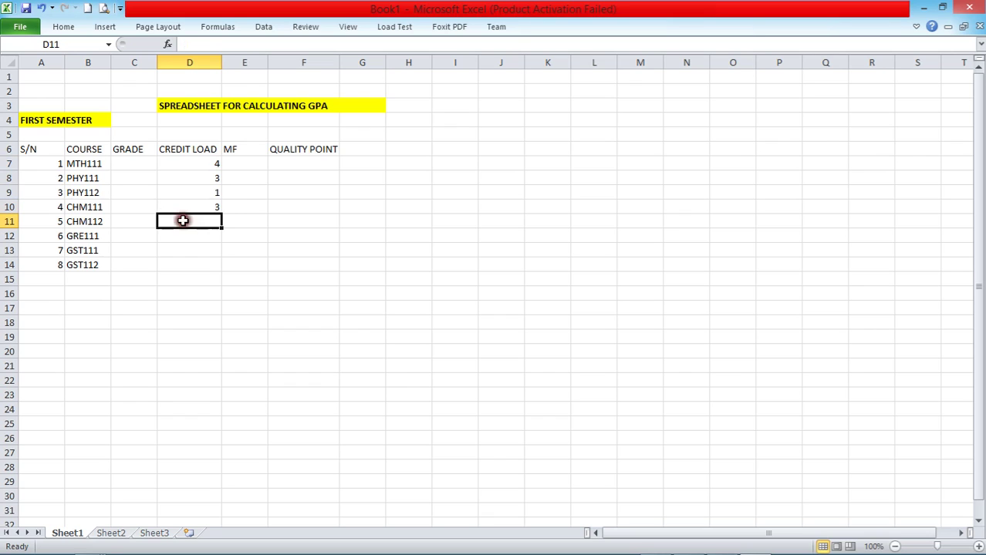
pyautogui.write('1')
pyautogui.click(180, 237)
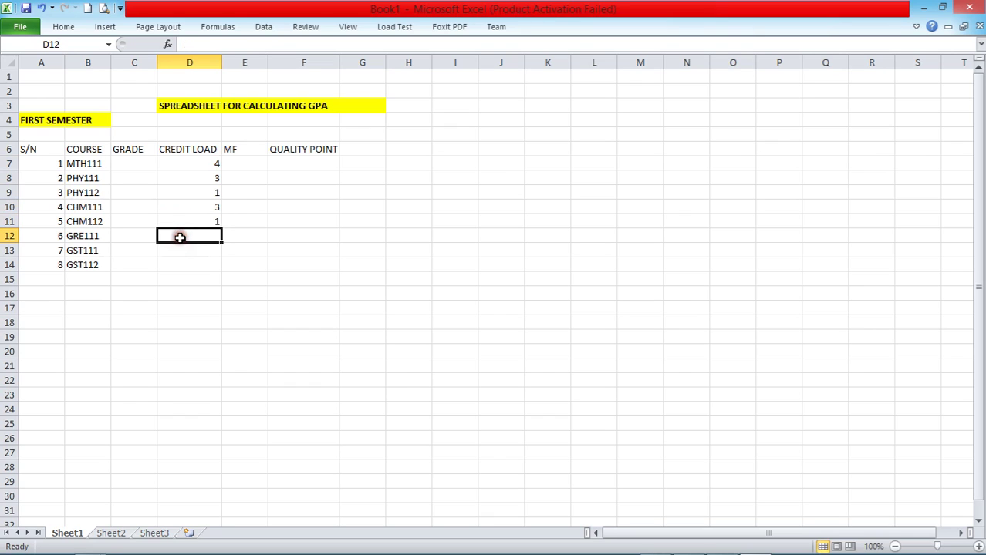
pyautogui.write('1')
pyautogui.click(173, 250)
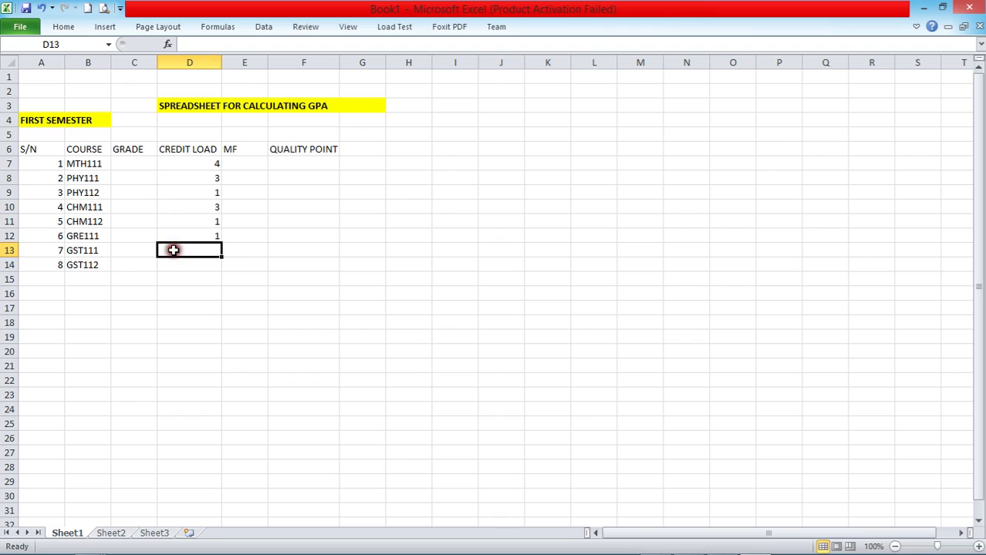
pyautogui.write('2')
pyautogui.click(174, 264)
pyautogui.write('2')
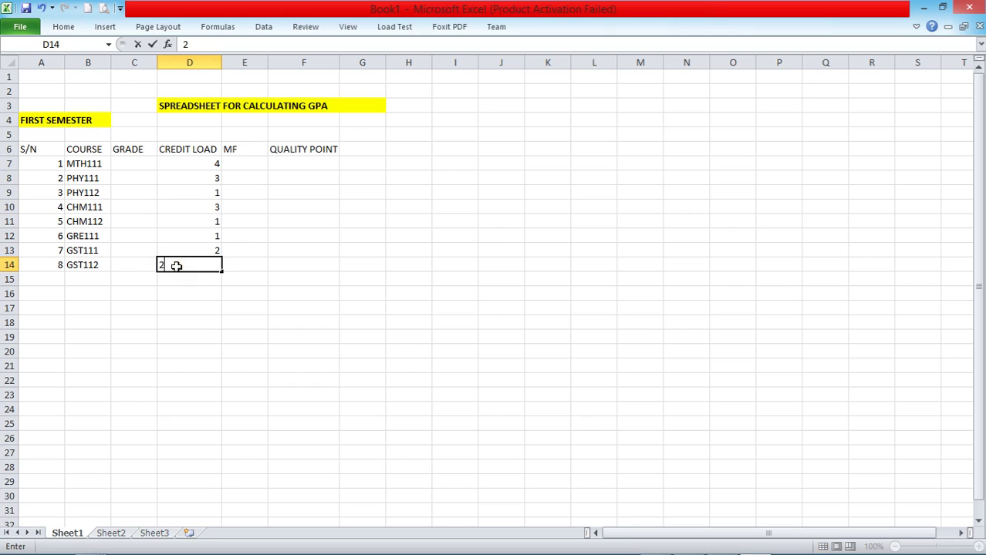
# Step: Center the CREDIT LOAD heading and its values in cells D6:D14 horizontally
pyautogui.click(183, 148)
pyautogui.moveTo(183, 147); pyautogui.dragTo(185, 264)
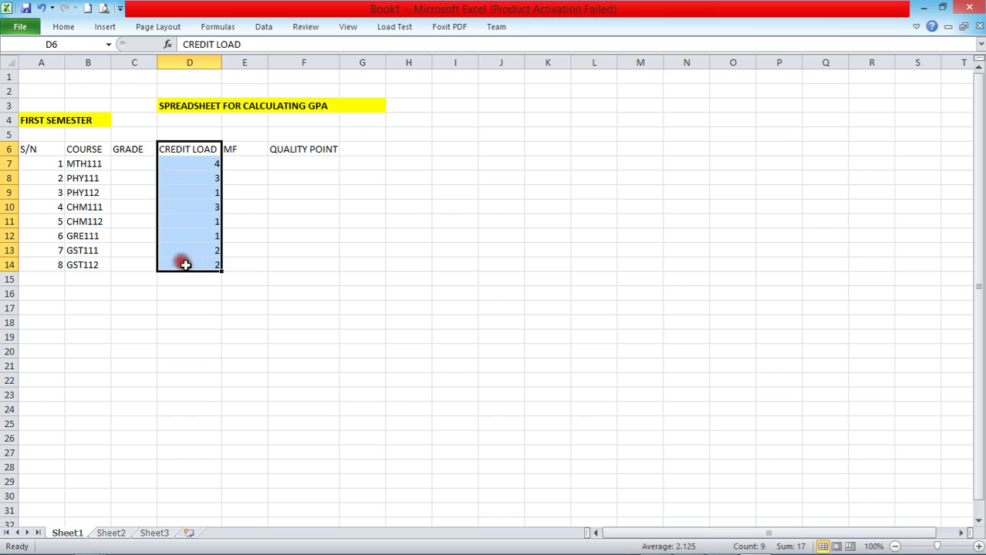
pyautogui.click(64, 27)
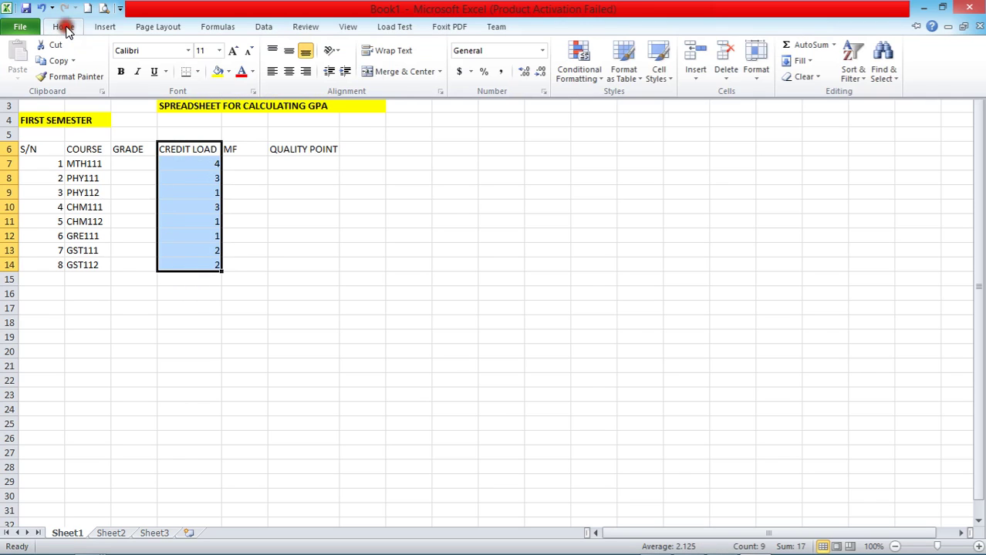
pyautogui.click(287, 73)
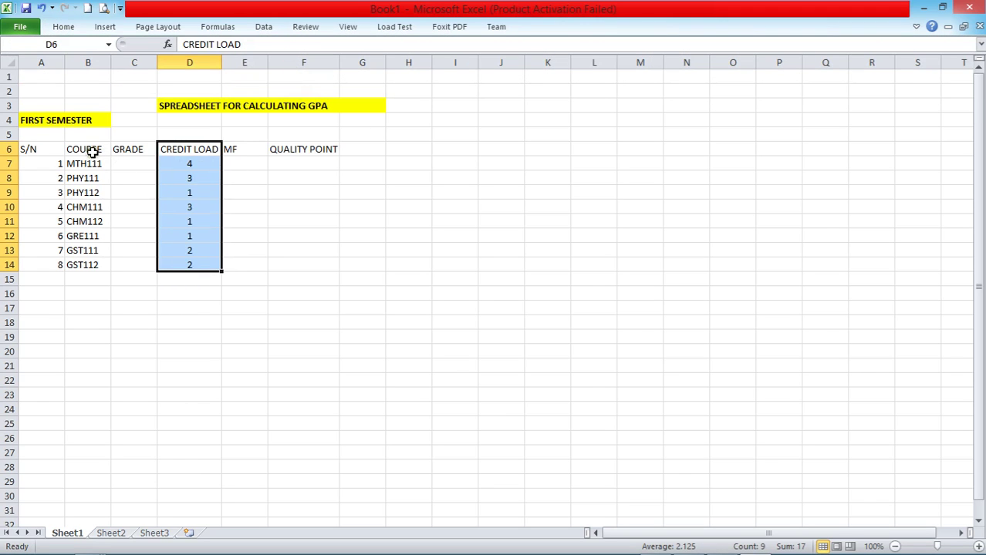
# Step: Center the S/N heading and the serial numbers in cells A6:A14 horizontally
pyautogui.moveTo(39, 148); pyautogui.dragTo(44, 263)
pyautogui.click(65, 27)
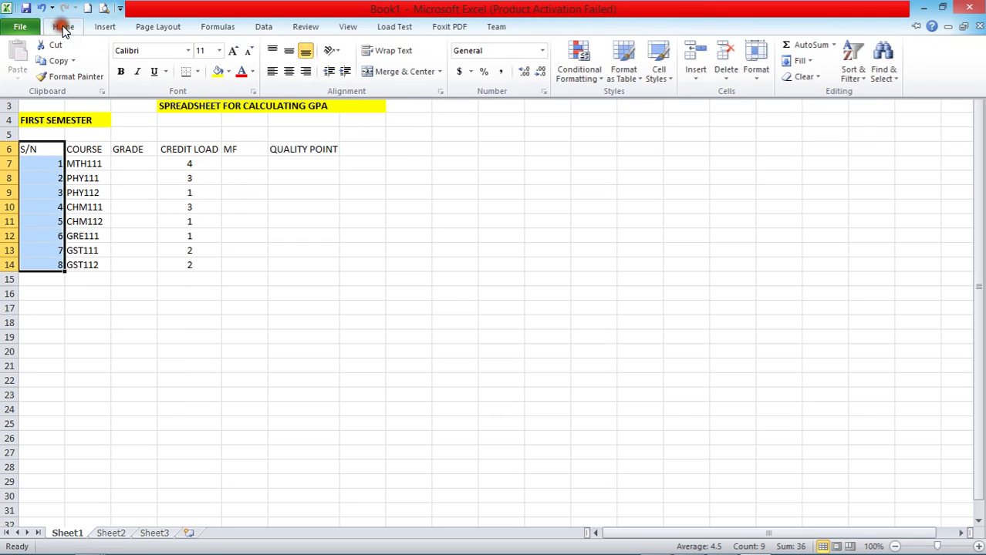
pyautogui.click(291, 72)
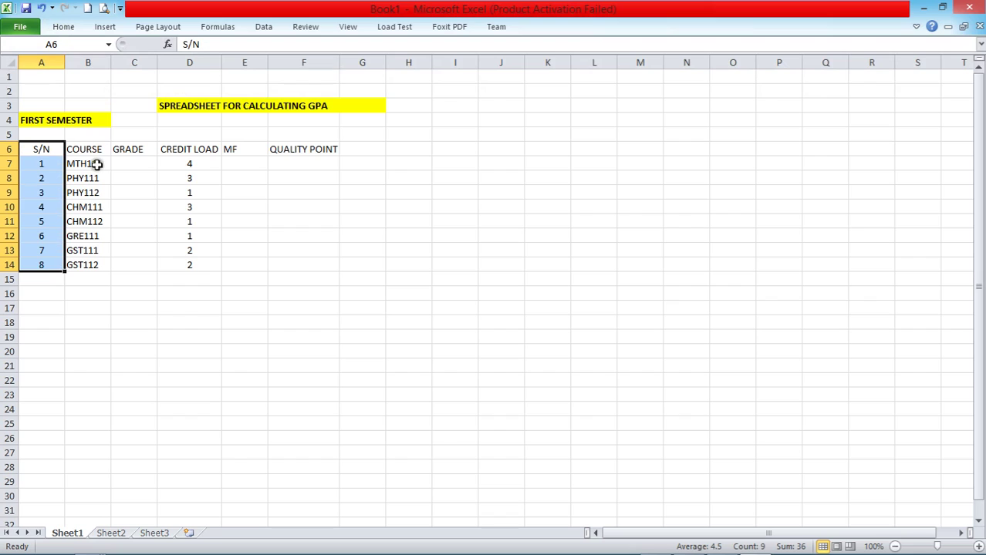
# Step: Enter the grades B, A, C and C for the first four courses in cells C7:C10
pyautogui.click(137, 164)
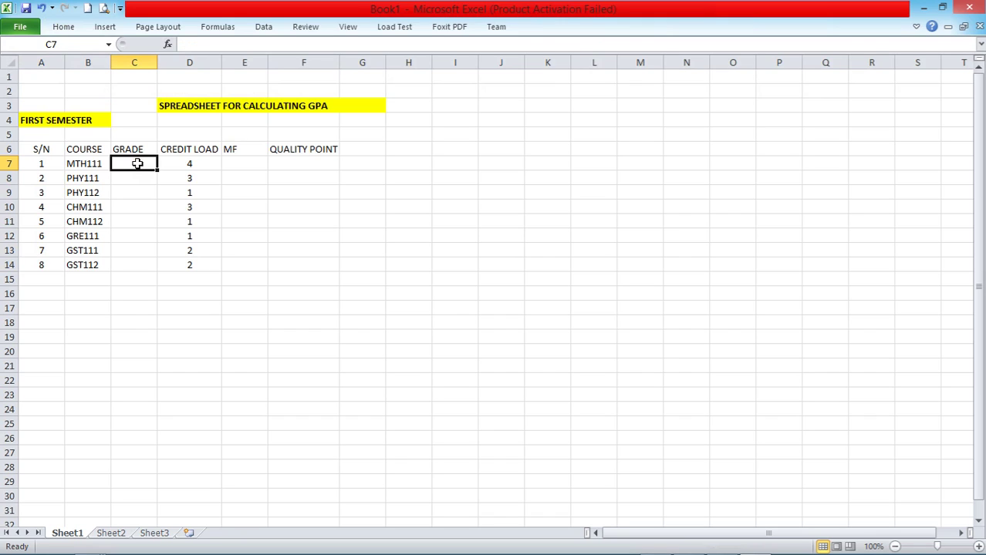
pyautogui.write('B')
pyautogui.press('Return')
pyautogui.write('A')
pyautogui.press('Return')
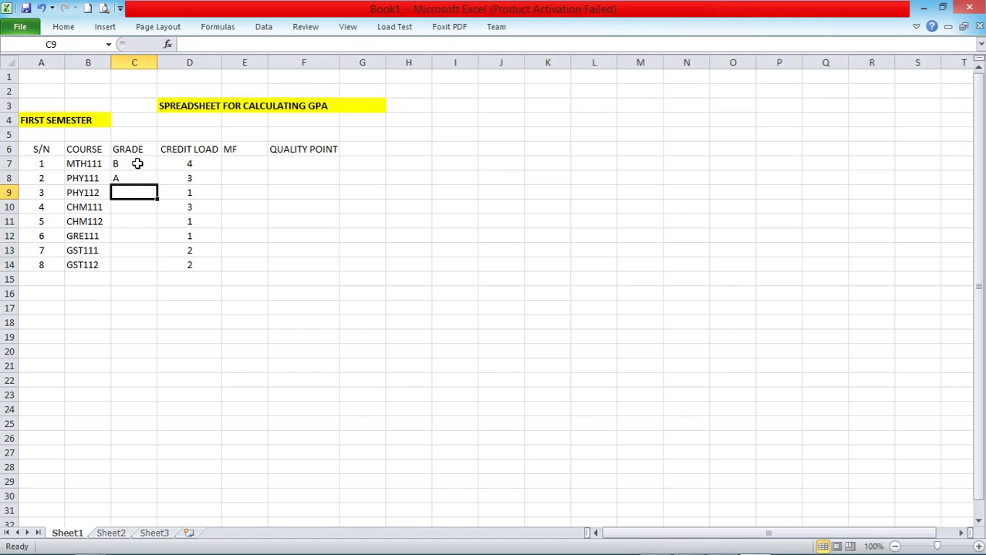
pyautogui.write('C')
pyautogui.press('Return')
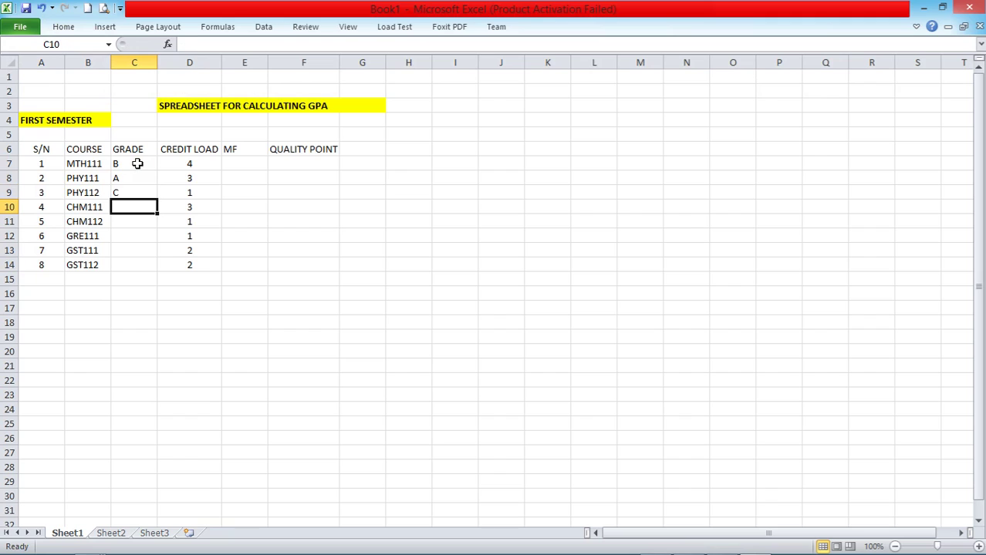
pyautogui.write('C')
pyautogui.press('Return')
# Step: Enter the grades A, D, A and C for the last four courses in cells C11:C14
pyautogui.write('A')
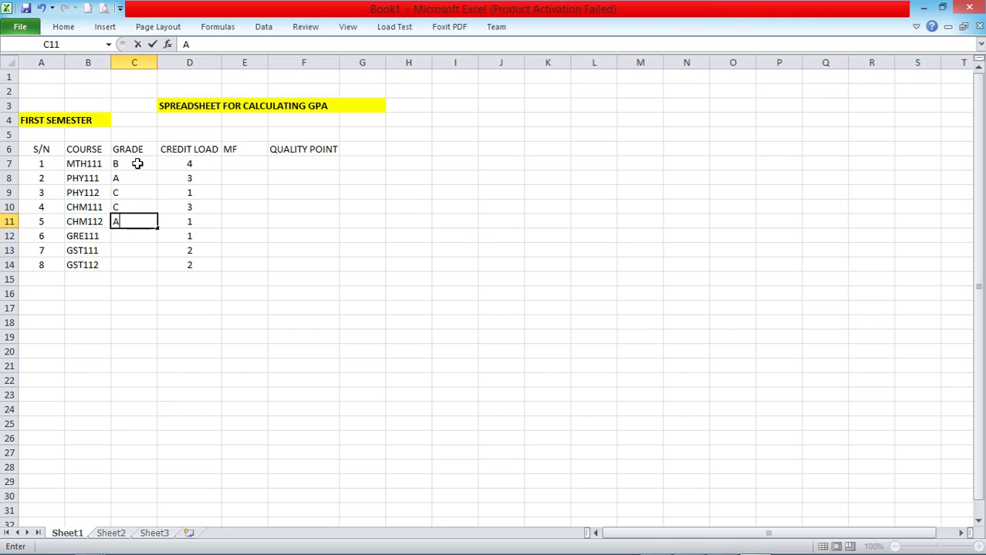
pyautogui.press('Return')
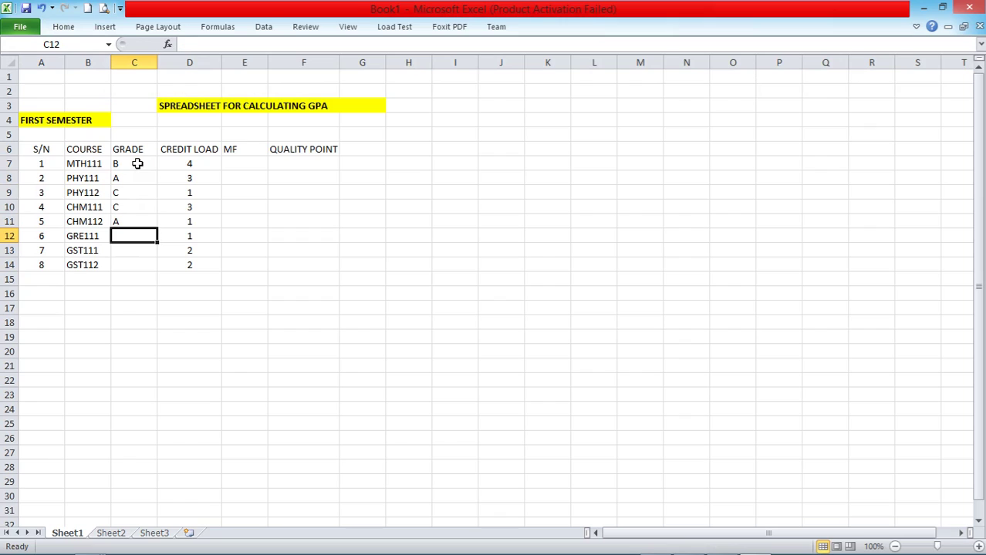
pyautogui.write('D')
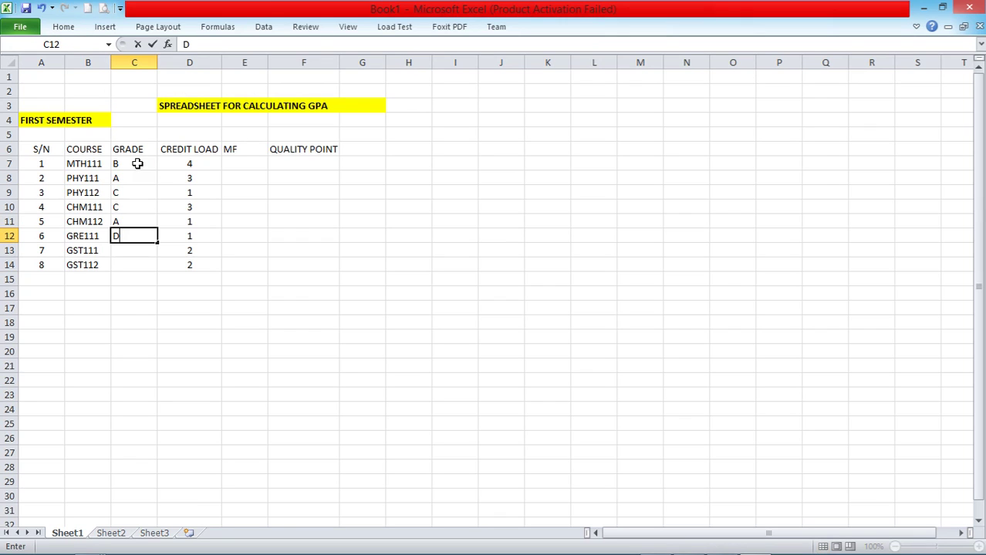
pyautogui.press('Return')
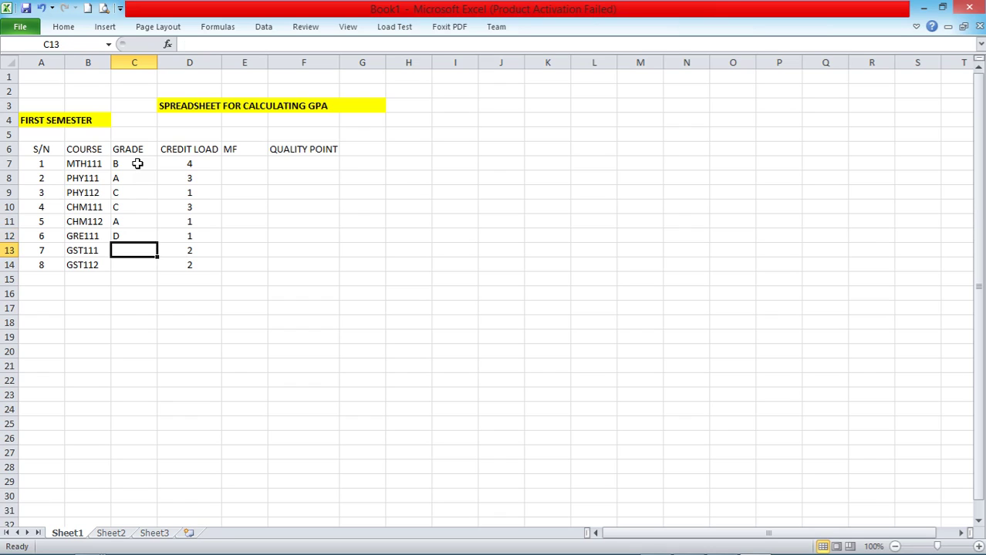
pyautogui.write('A')
pyautogui.press('Return')
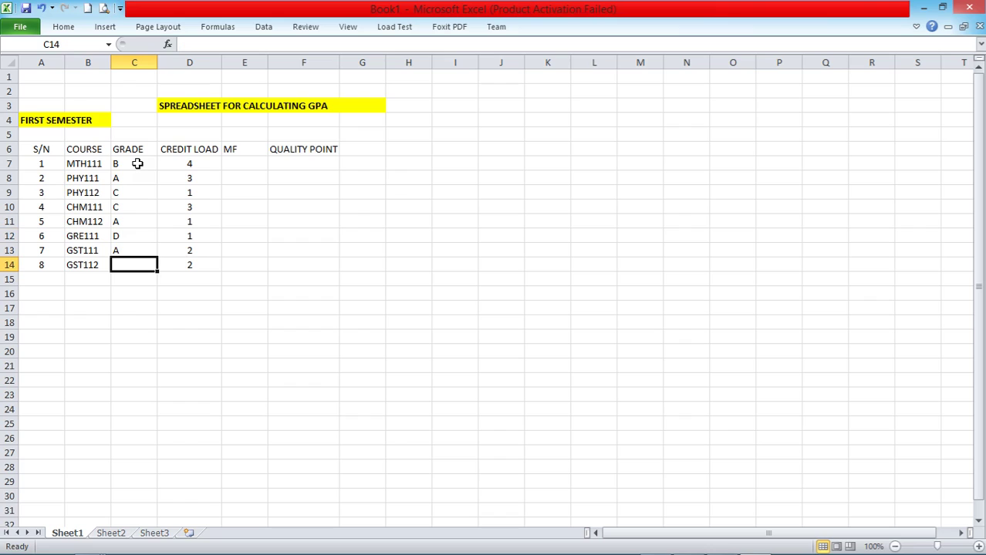
pyautogui.write('C')
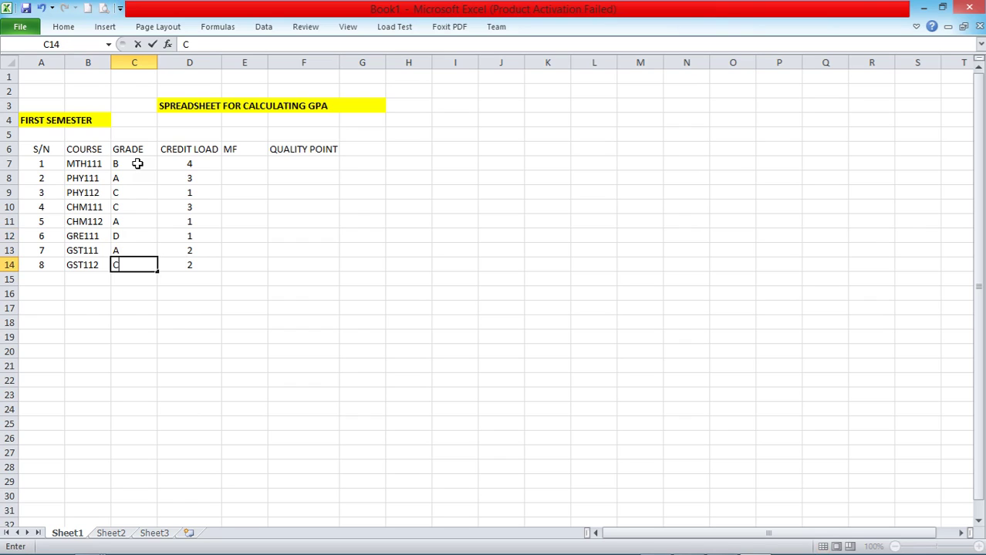
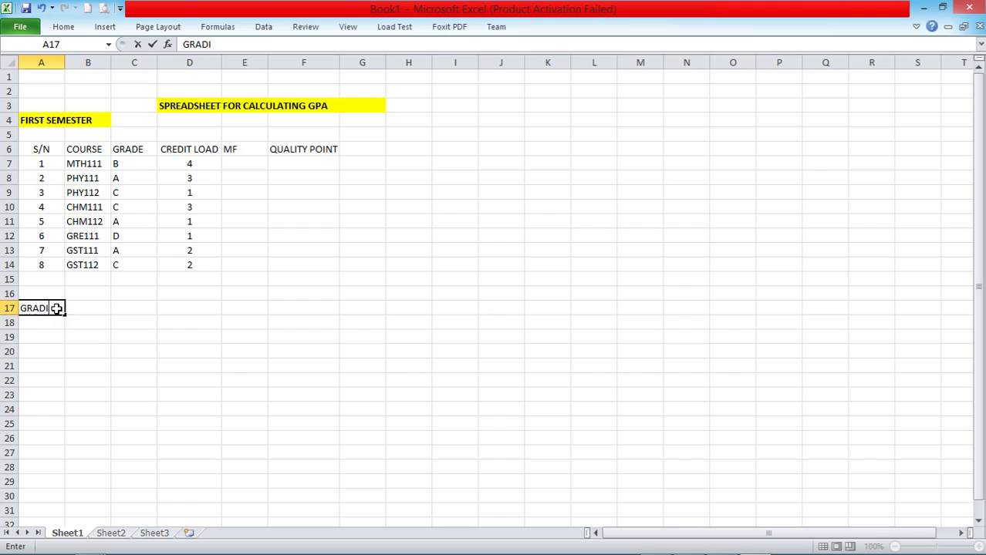
# Step: Enter the heading "GRADING SYSTERM" in cell A17 below the course table
pyautogui.write('NG SYSTERM')
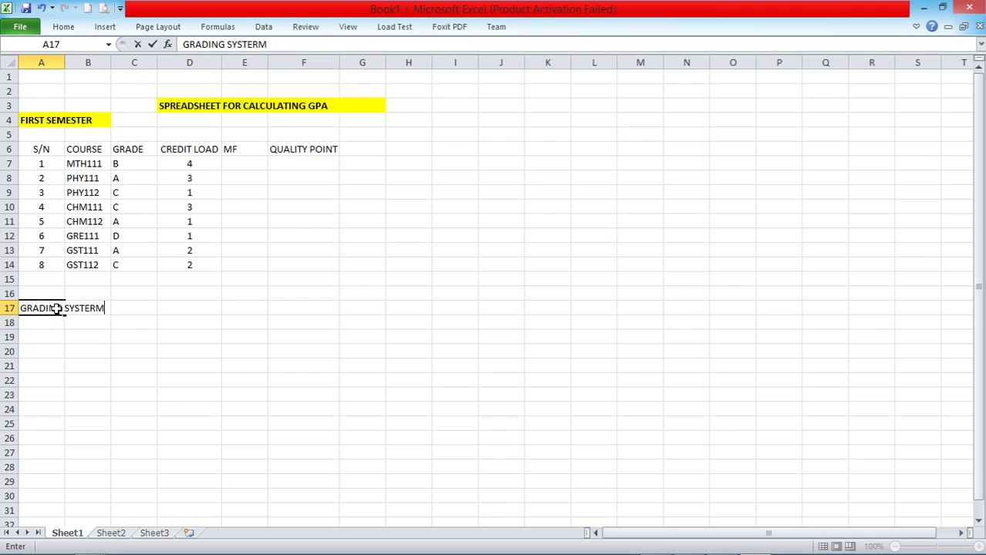
pyautogui.click(121, 319)
# Step: Enter "SYSTEM" in cell B17 beside the grading heading
pyautogui.click(83, 310)
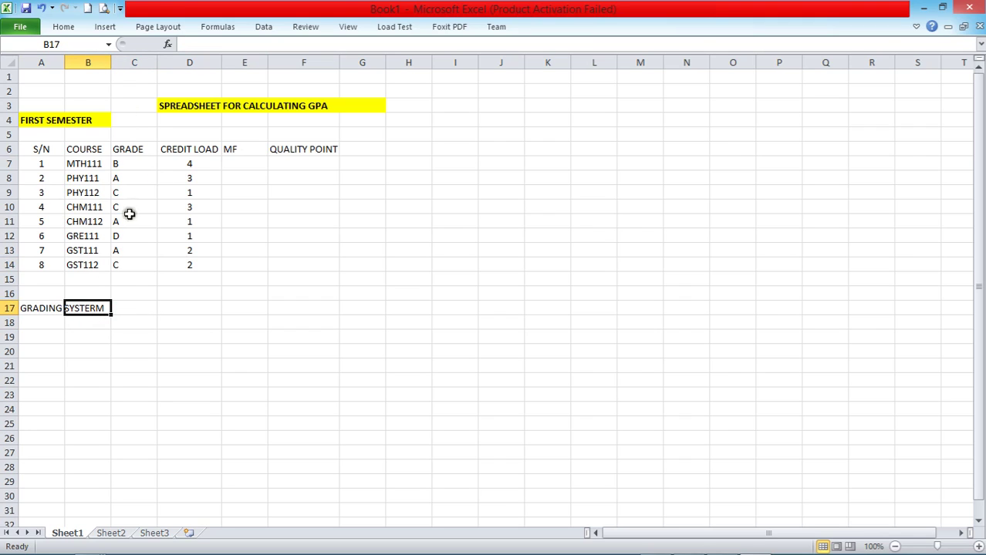
pyautogui.press('BackSpace')
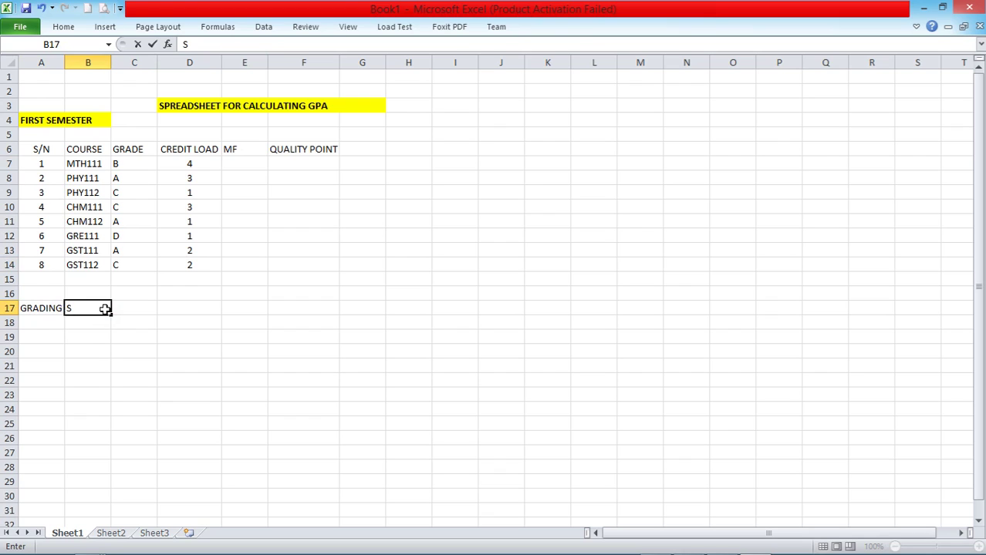
pyautogui.write('SYSTERM')
pyautogui.click(97, 336)
# Step: Try to merge cells A17 and B17 into a single heading cell
pyautogui.click(31, 302)
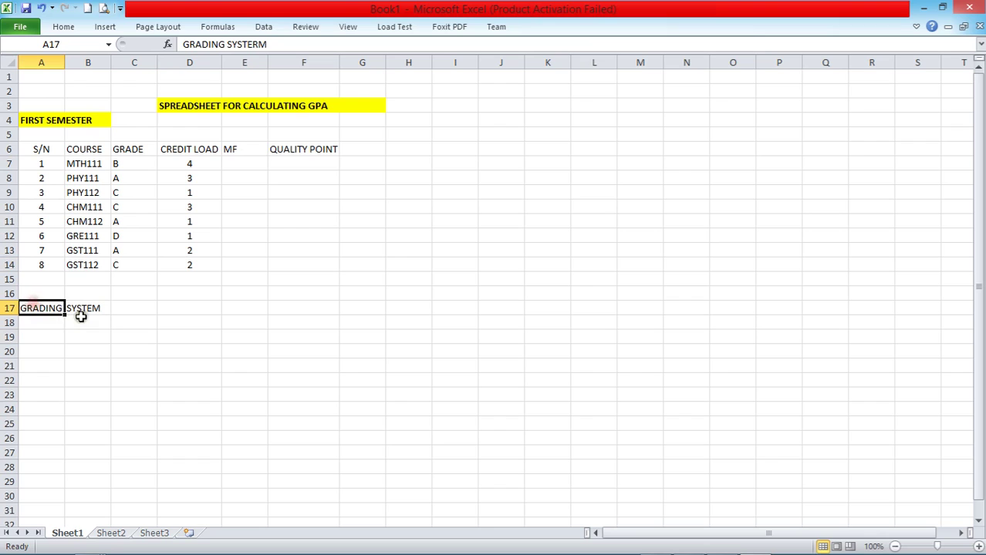
pyautogui.keyDown('shift'); pyautogui.click(83, 310); pyautogui.keyUp('shift')
pyautogui.click(63, 27)
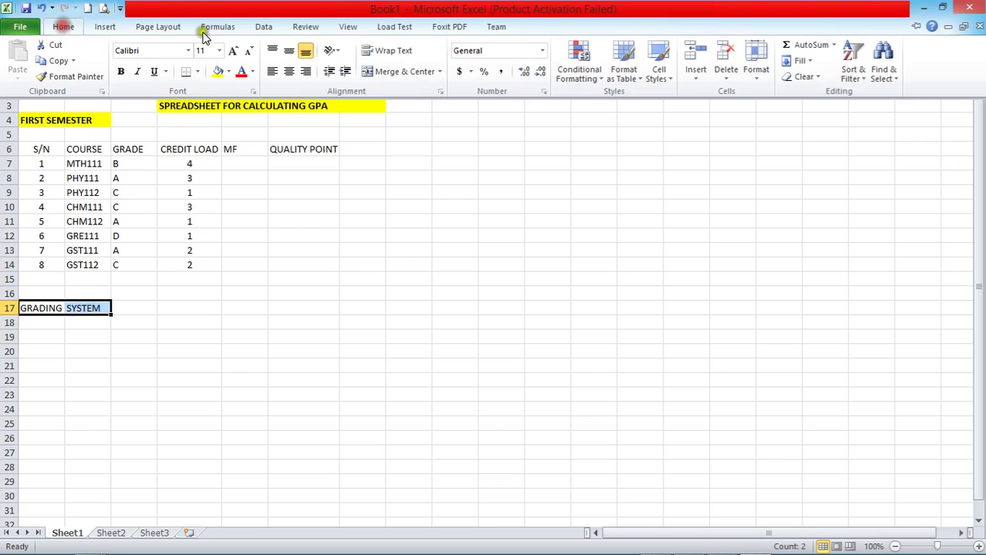
pyautogui.click(439, 71)
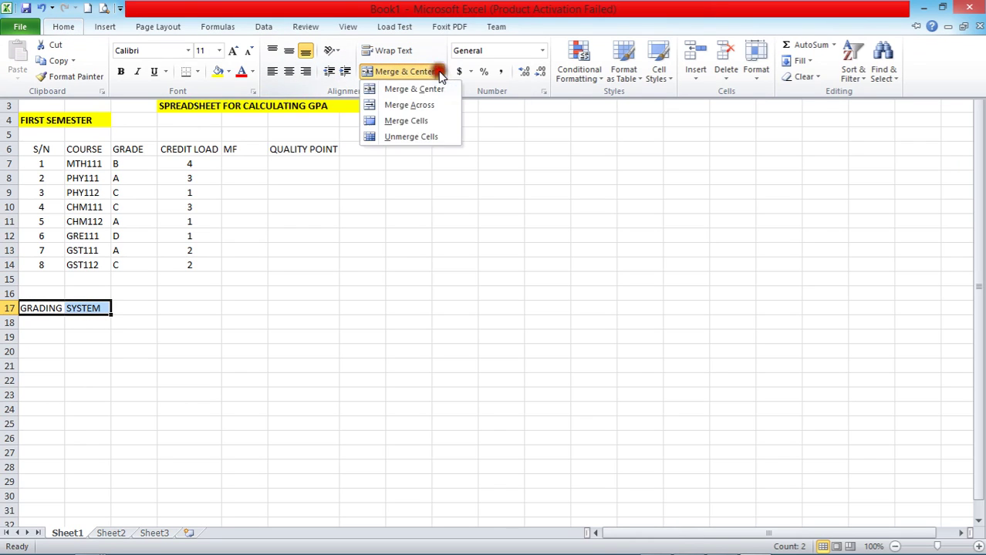
pyautogui.click(187, 219)
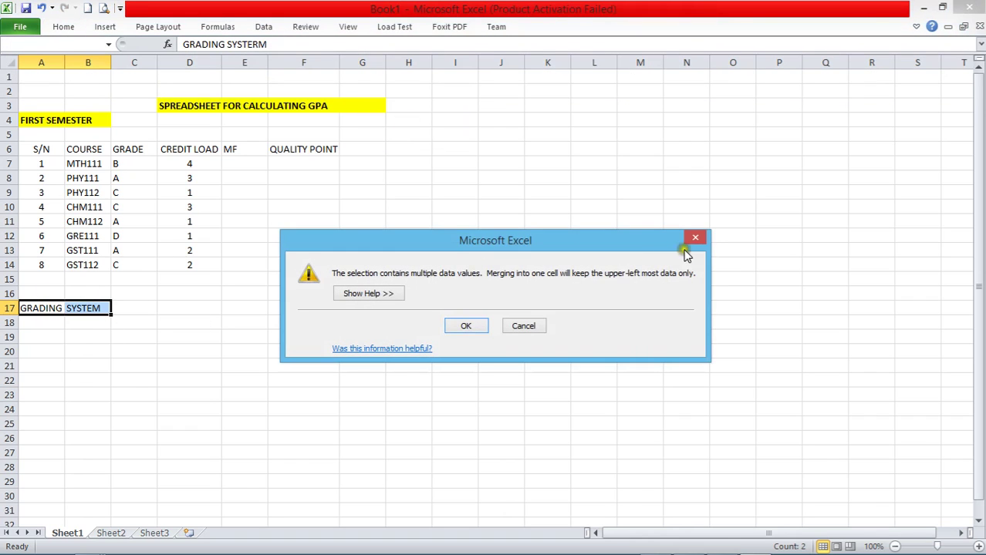
pyautogui.click(695, 238)
# Step: Clear the separate word "SYSTEM" from cell B17
pyautogui.click(135, 323)
pyautogui.click(76, 307)
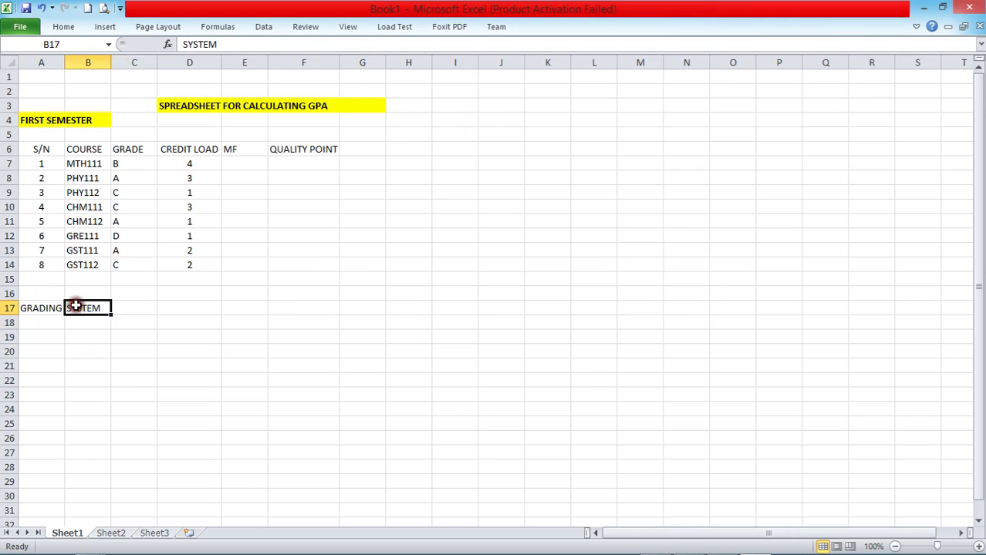
pyautogui.click(51, 308)
pyautogui.click(83, 309)
pyautogui.press('Delete')
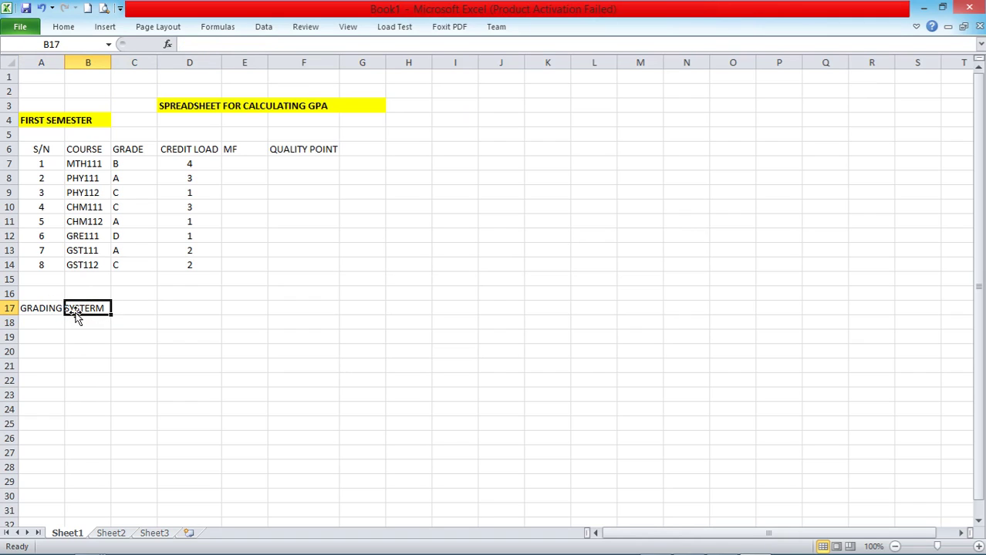
pyautogui.press('BackSpace')
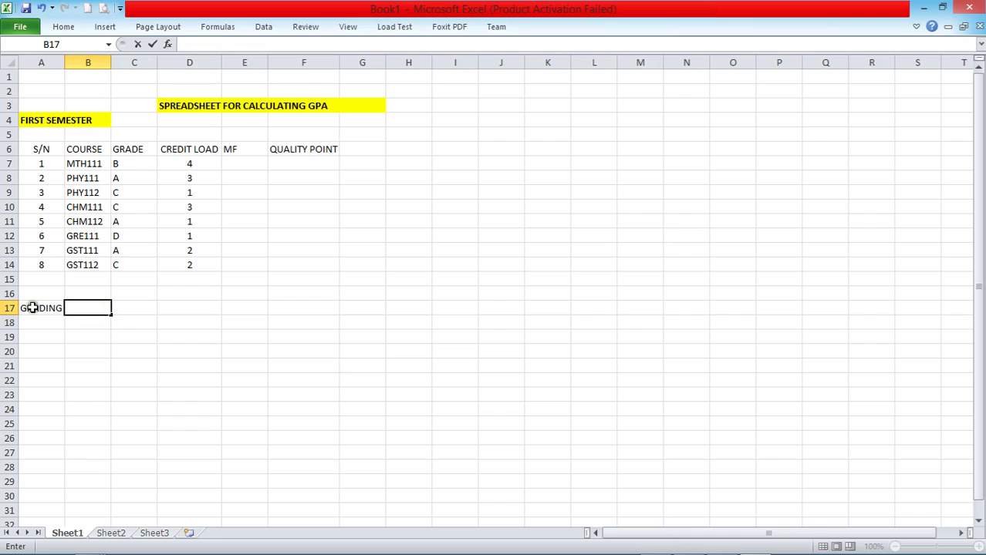
# Step: Check which of the cells A17 and B17 holds the grading heading text
pyautogui.click(32, 308)
pyautogui.click(99, 311)
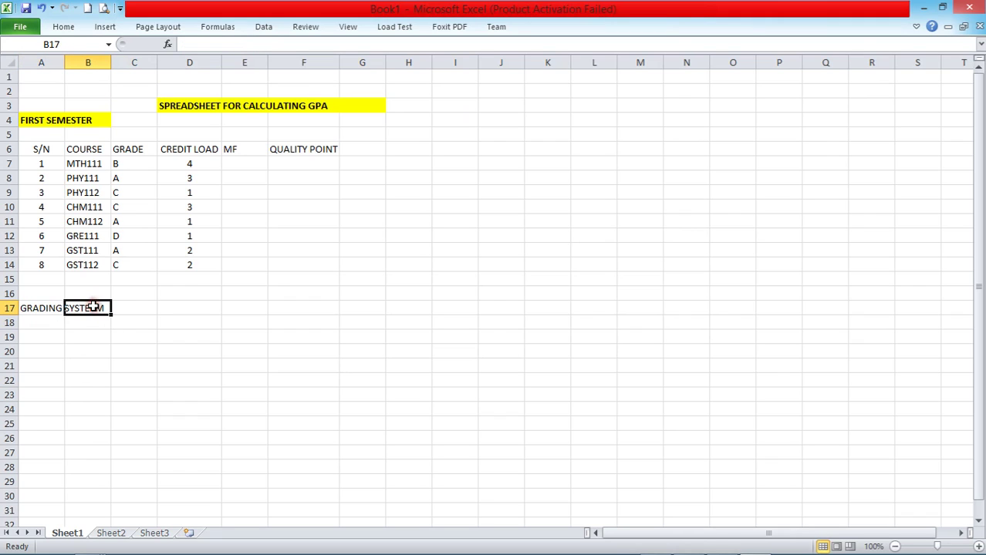
pyautogui.click(131, 323)
pyautogui.click(85, 310)
pyautogui.click(44, 307)
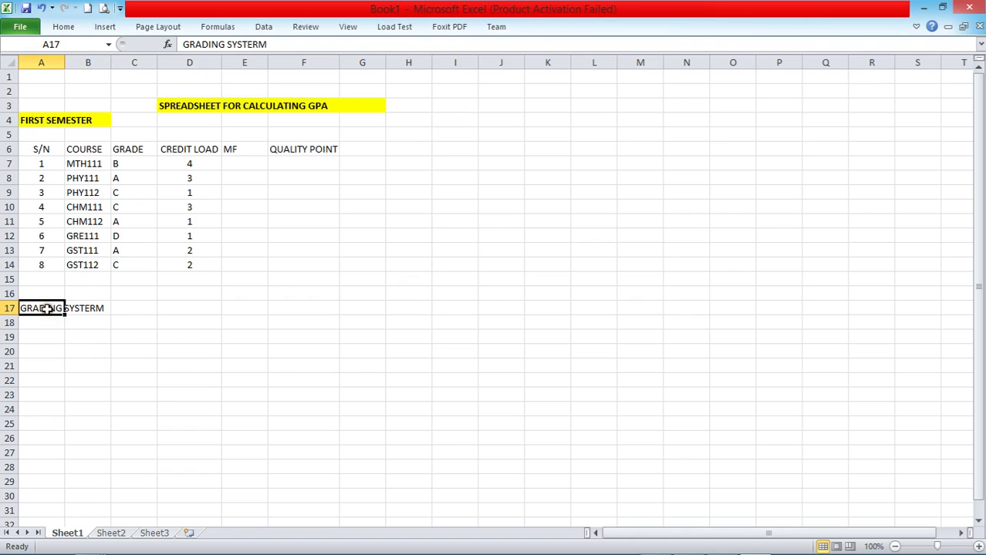
# Step: Replace the misspelled heading in cell A17 with "GRADING SYSTEM"
pyautogui.moveTo(46, 309); pyautogui.dragTo(86, 307)
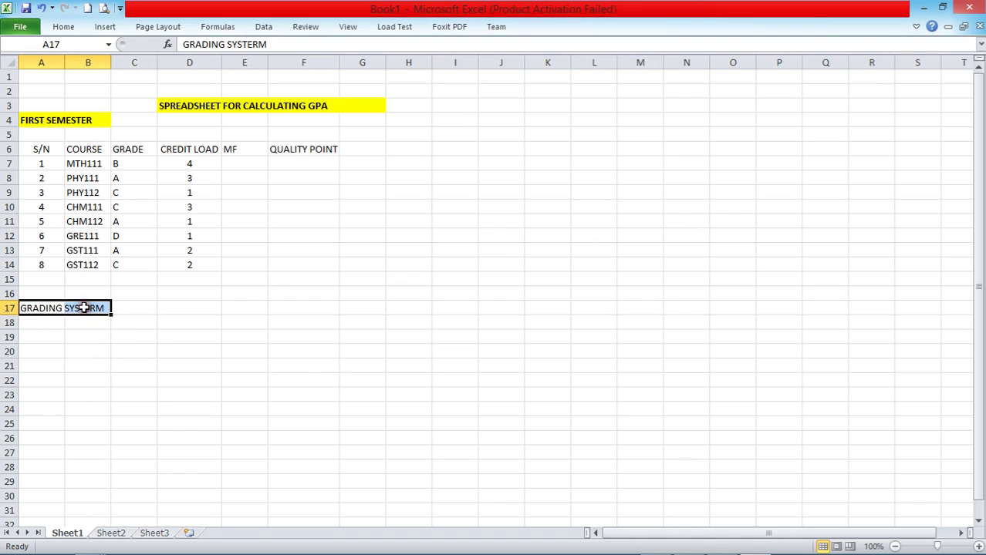
pyautogui.press('Delete')
pyautogui.click(27, 310)
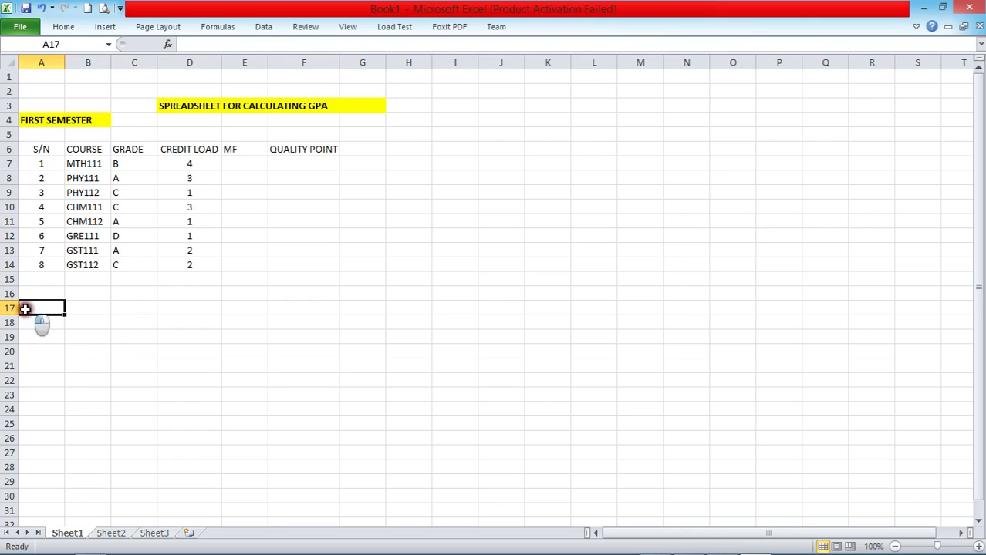
pyautogui.write('GRADING SYSTEM')
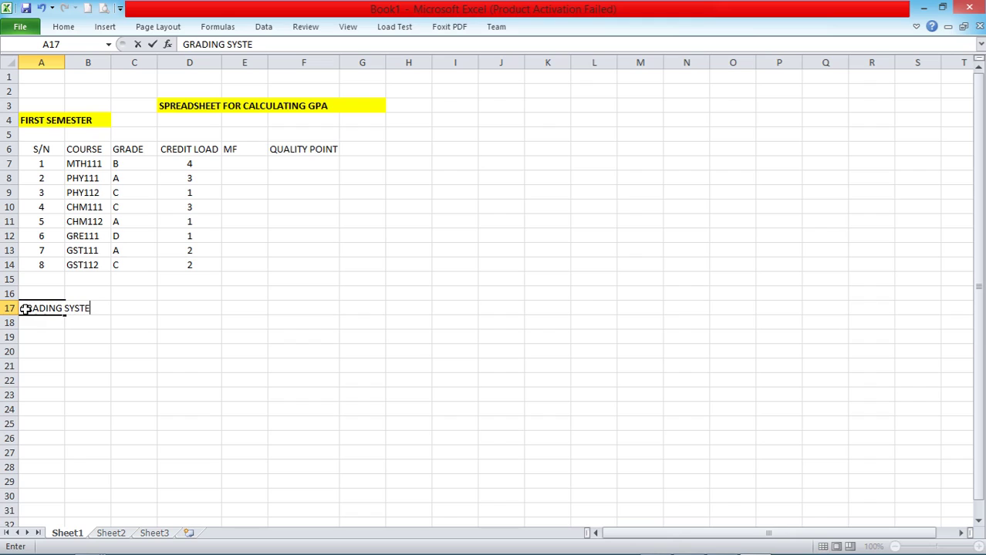
pyautogui.click(155, 337)
# Step: Merge cells A17 and B17 into one heading cell without centering the text
pyautogui.click(52, 309)
pyautogui.click(83, 309)
pyautogui.click(38, 310)
pyautogui.moveTo(41, 319); pyautogui.dragTo(85, 310)
pyautogui.click(64, 29)
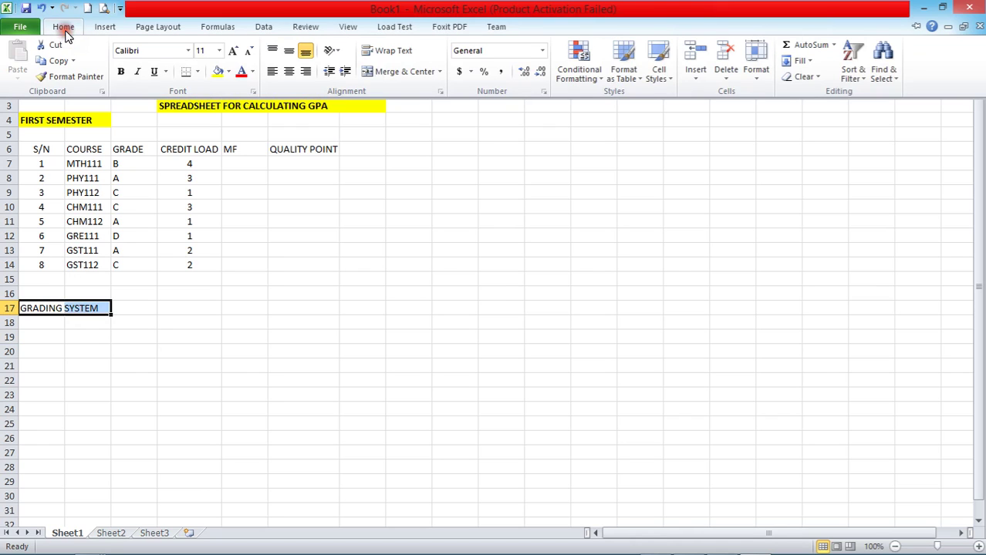
pyautogui.click(438, 71)
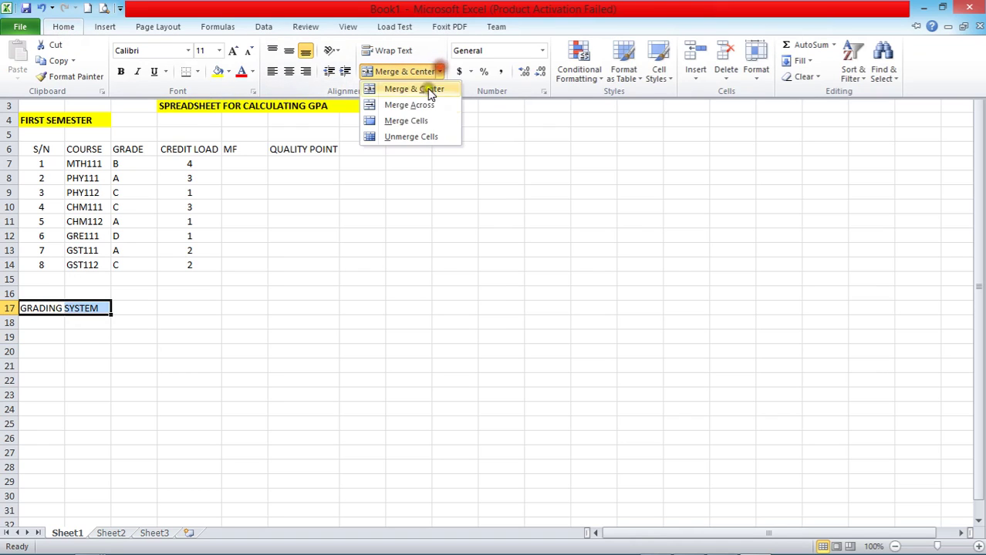
pyautogui.click(409, 122)
pyautogui.click(126, 307)
# Step: List the letter grades A, B, C, D and F in cells A18 to A22 under the grading heading
pyautogui.click(35, 323)
pyautogui.write('A')
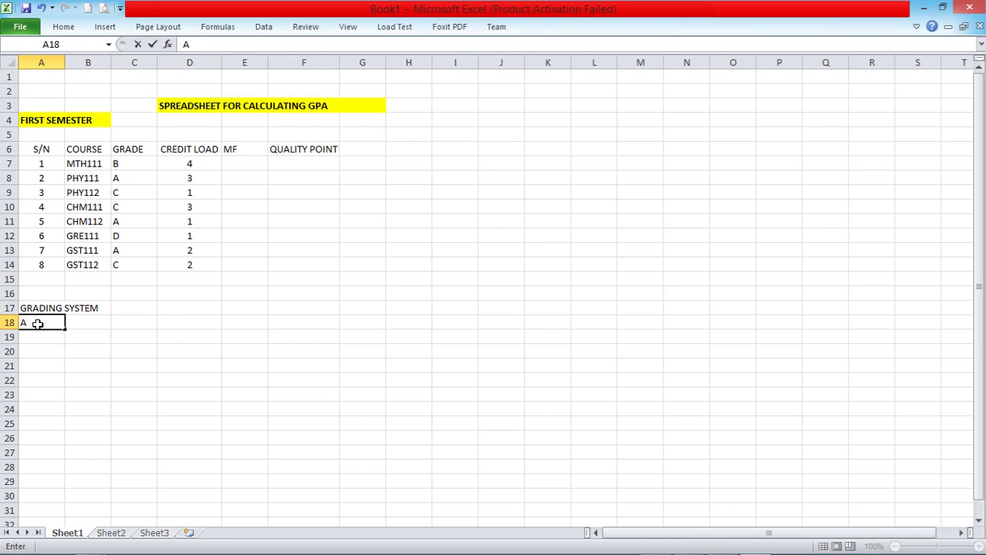
pyautogui.press('Return')
pyautogui.write('B')
pyautogui.press('Return')
pyautogui.write('C')
pyautogui.press('Return')
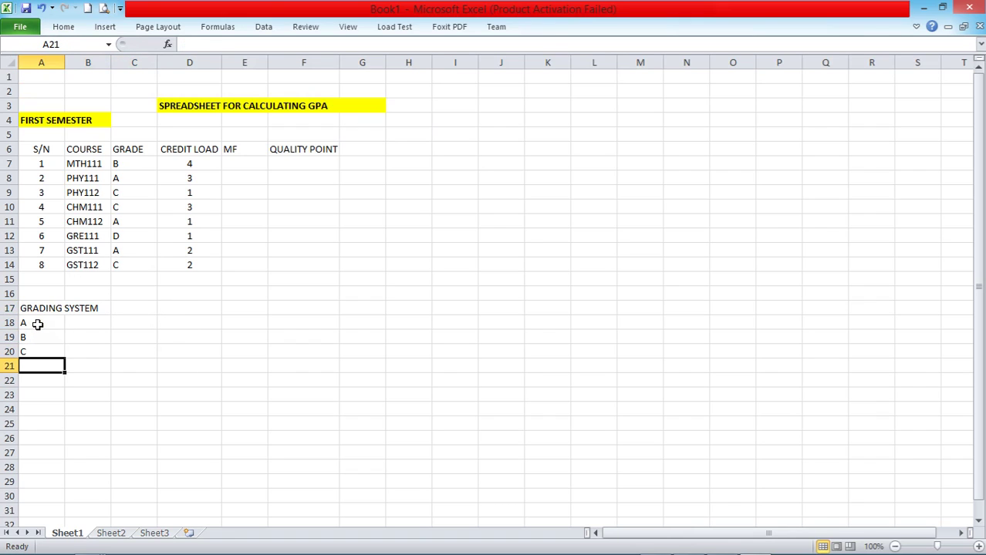
pyautogui.write('D')
pyautogui.press('Return')
pyautogui.write('F')
# Step: Enter the grade points 5, 4, 3, 2 and 0 in cells B18 to B22 beside the letter grades
pyautogui.click(79, 323)
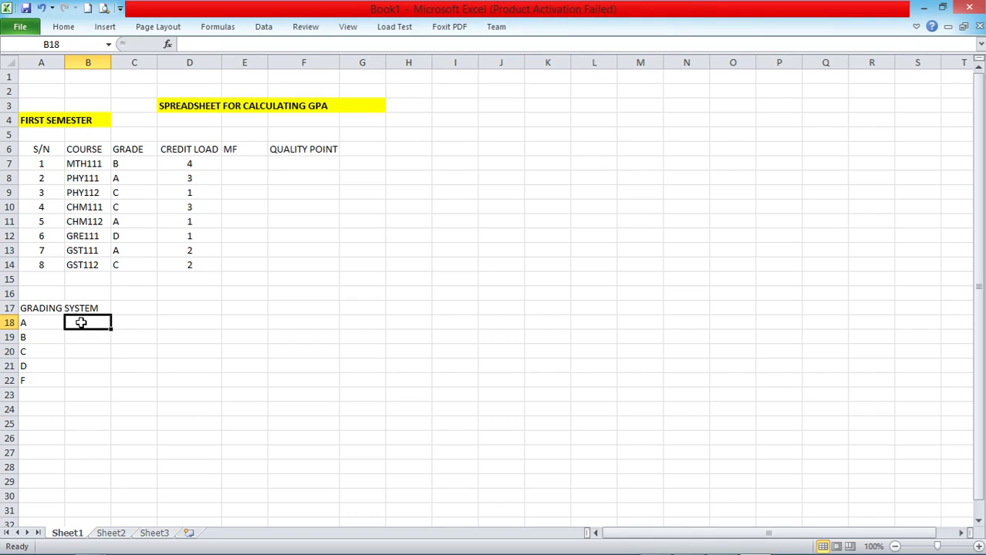
pyautogui.write('5')
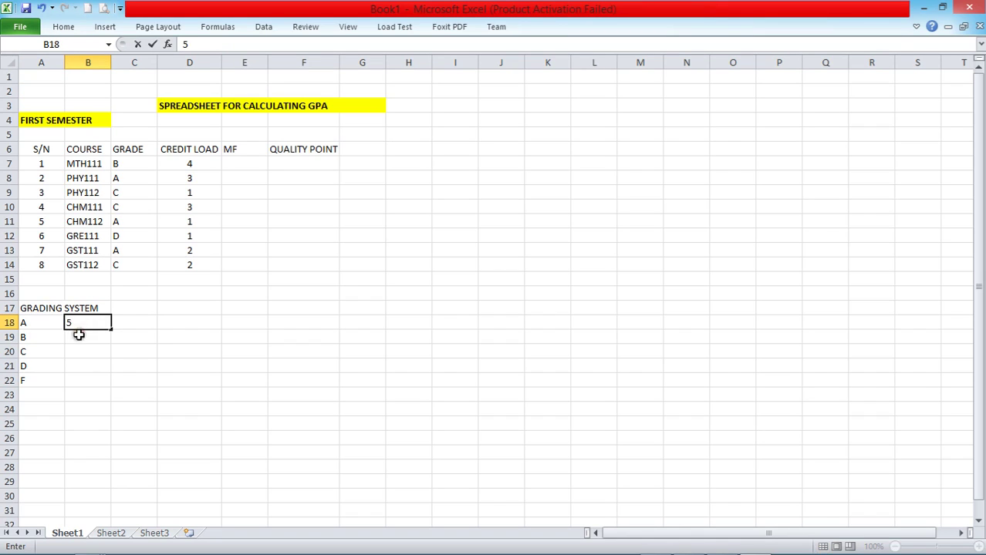
pyautogui.click(79, 335)
pyautogui.write('4')
pyautogui.click(91, 352)
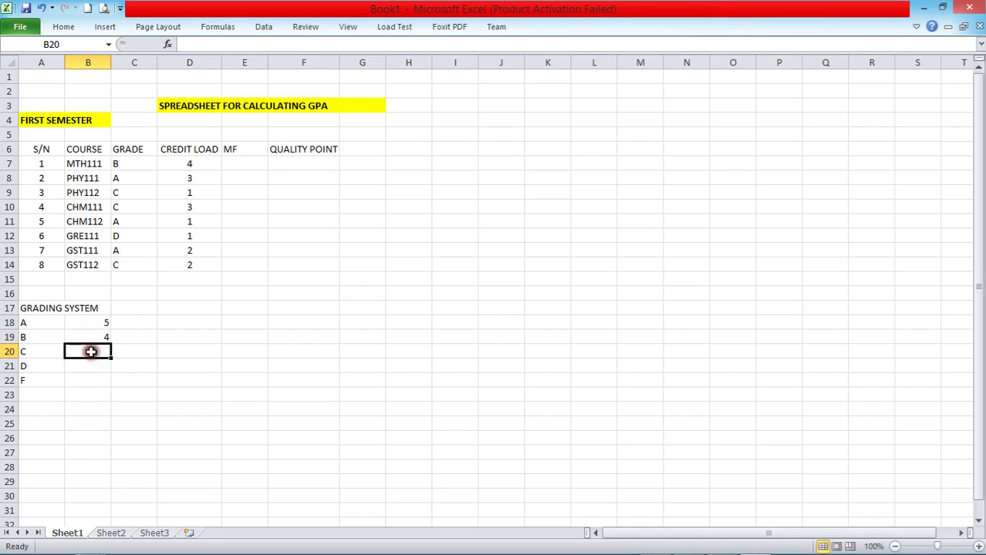
pyautogui.write('3')
pyautogui.click(90, 366)
pyautogui.write('2')
pyautogui.click(94, 380)
pyautogui.write('0')
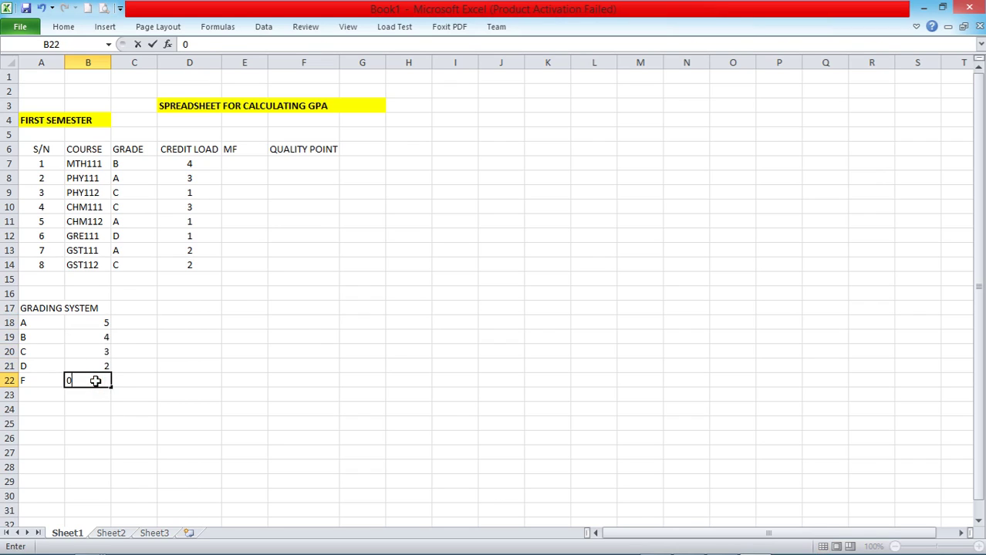
pyautogui.click(136, 322)
# Step: Make the GRADING SYSTEM heading bold
pyautogui.click(95, 306)
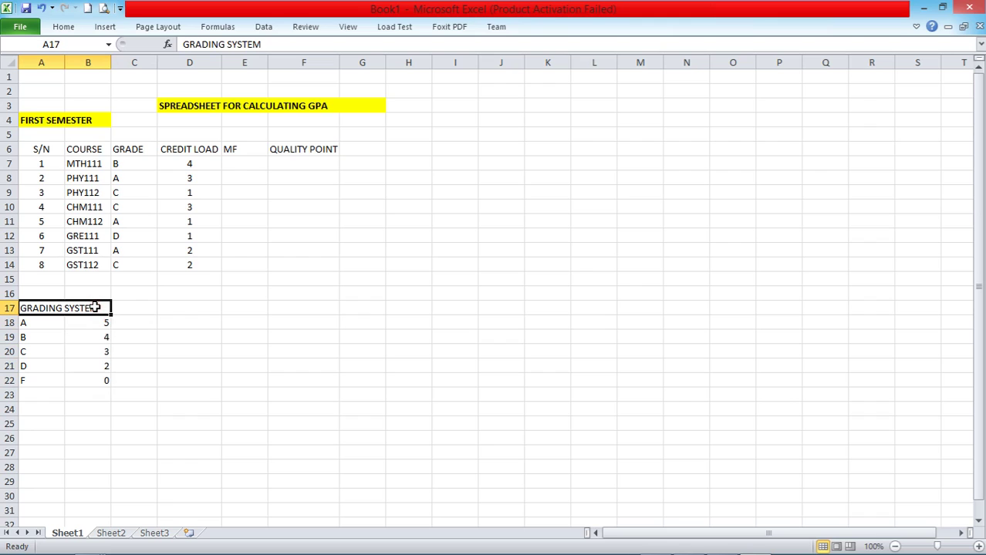
pyautogui.click(63, 27)
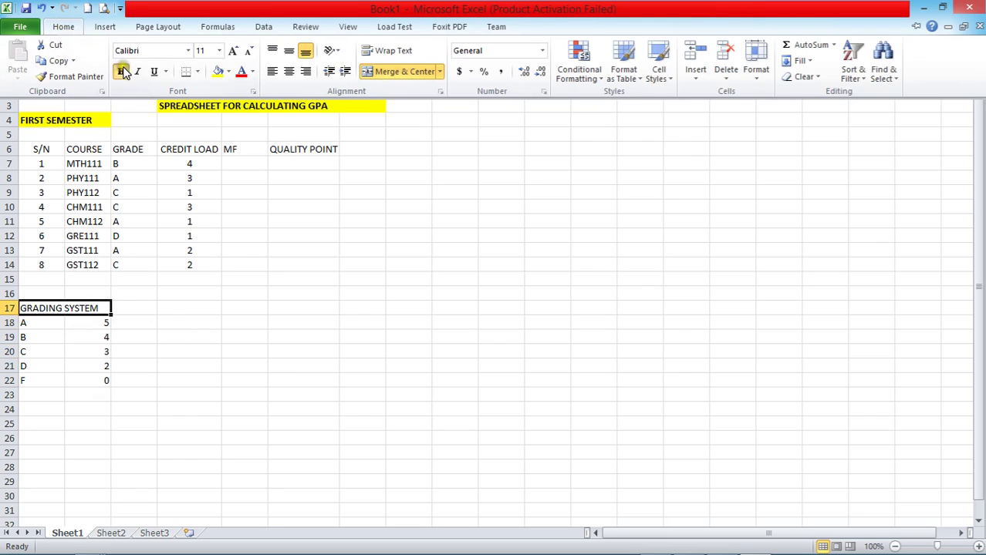
pyautogui.click(123, 71)
pyautogui.click(243, 235)
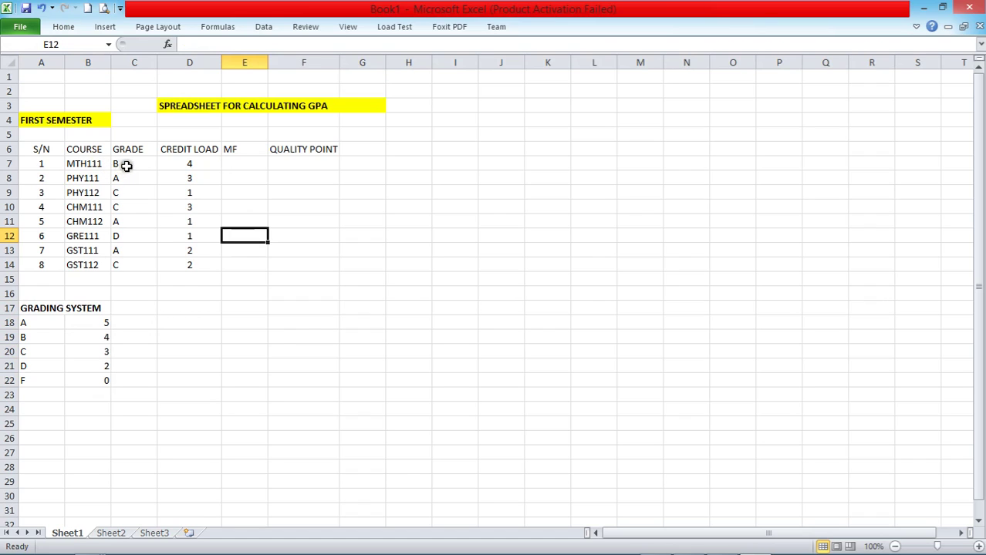
# Step: Enter the MF values 4, 5, 3 and 3 for the first four courses in cells E7 to E10
pyautogui.click(237, 167)
pyautogui.write('4')
pyautogui.press('Return')
pyautogui.write('F')
pyautogui.write('5')
pyautogui.press('Return')
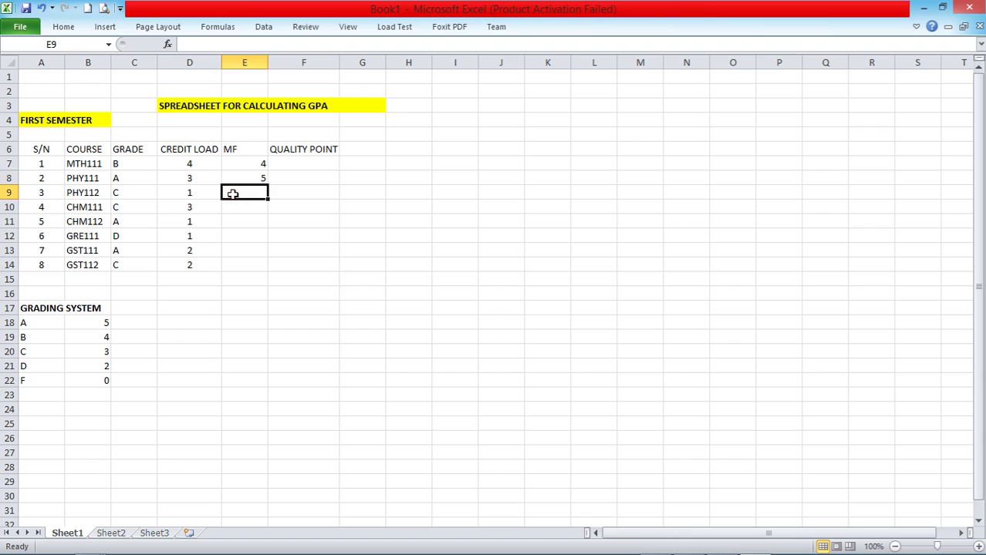
pyautogui.write('3')
pyautogui.press('Return')
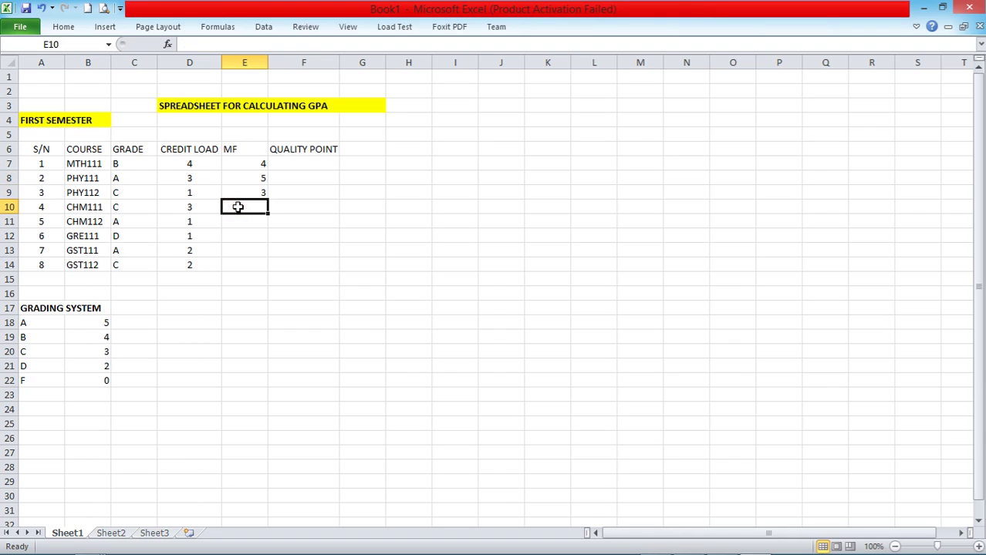
pyautogui.write('3')
pyautogui.click(238, 220)
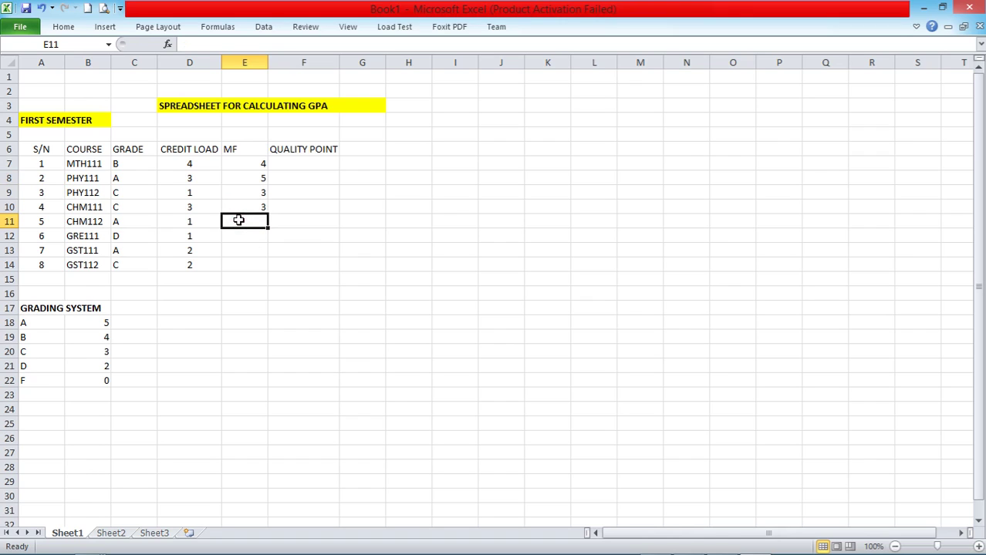
# Step: Enter the MF values 5, 2, 5 and 3 for the last four courses in cells E11 to E14
pyautogui.write('5')
pyautogui.click(232, 233)
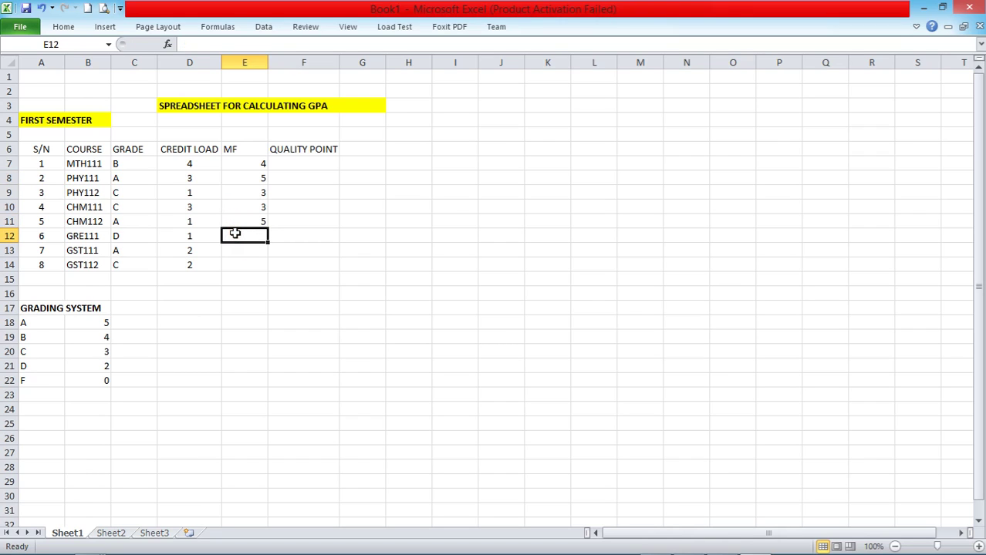
pyautogui.write('2')
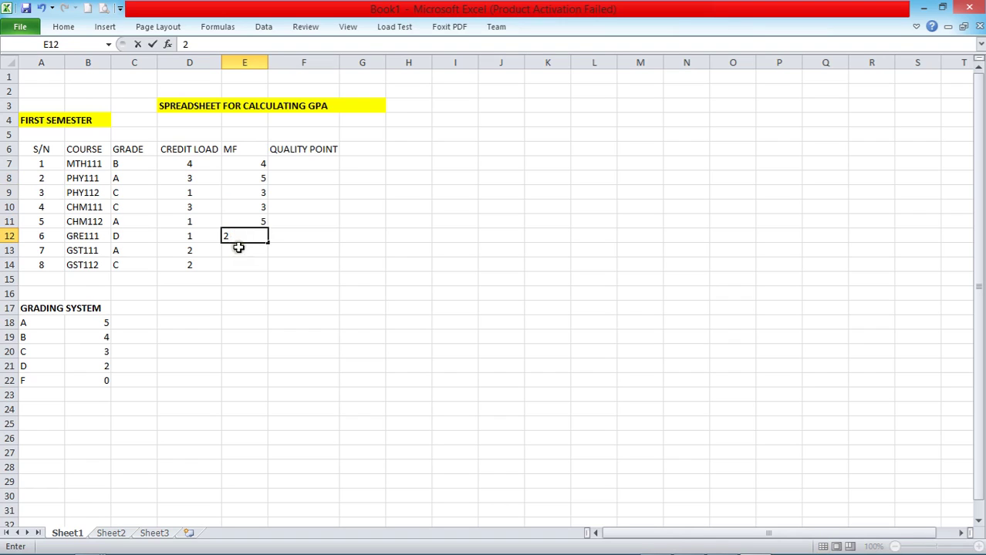
pyautogui.click(238, 248)
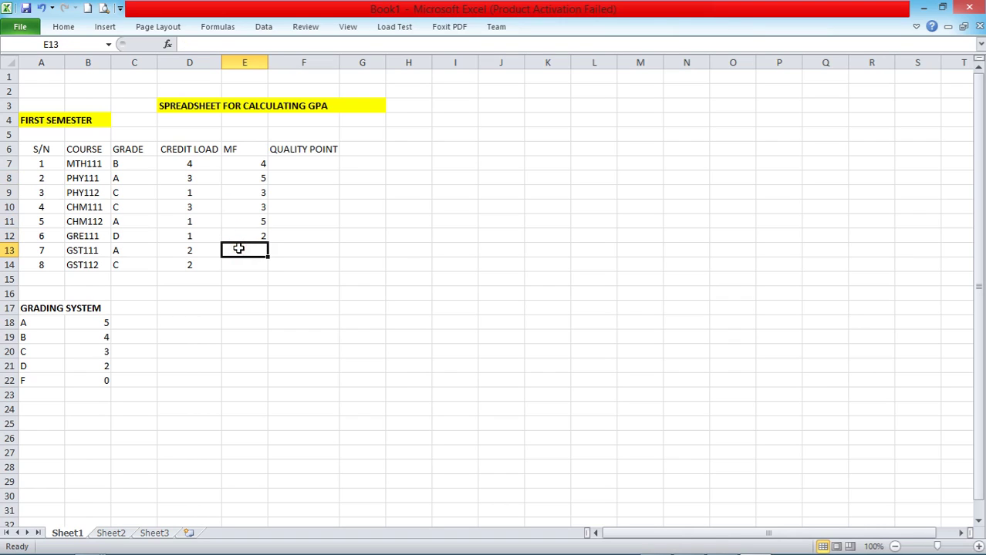
pyautogui.write('5')
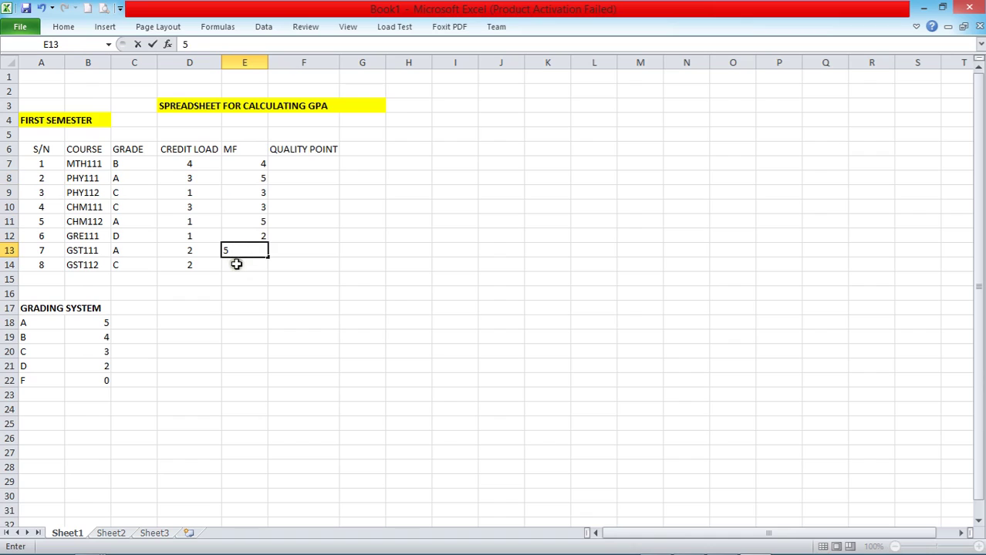
pyautogui.click(236, 264)
pyautogui.write('3')
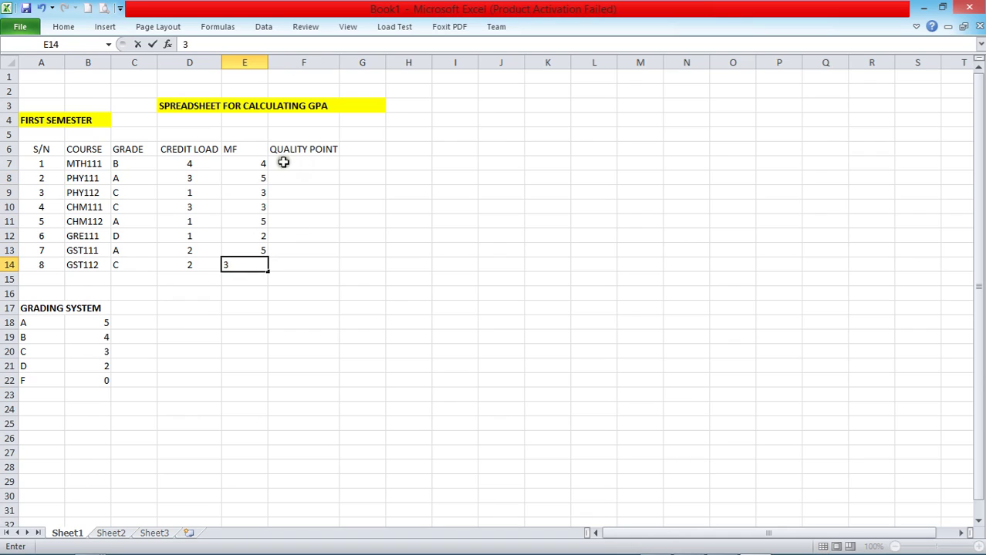
# Step: Center the MF heading and its values in cells E6 to E14
pyautogui.click(238, 148)
pyautogui.moveTo(237, 148); pyautogui.dragTo(237, 262)
pyautogui.click(303, 186)
pyautogui.click(234, 148)
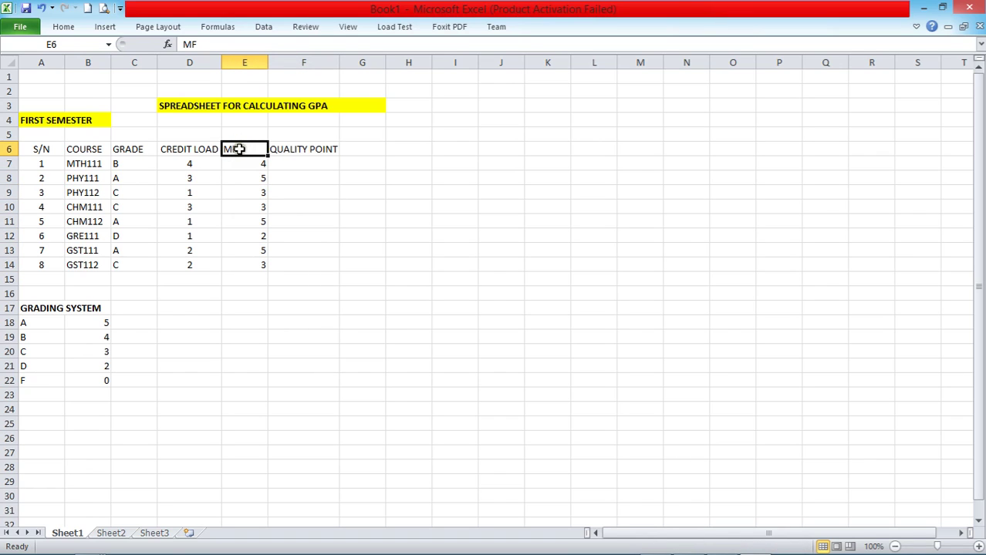
pyautogui.moveTo(241, 149); pyautogui.dragTo(251, 263)
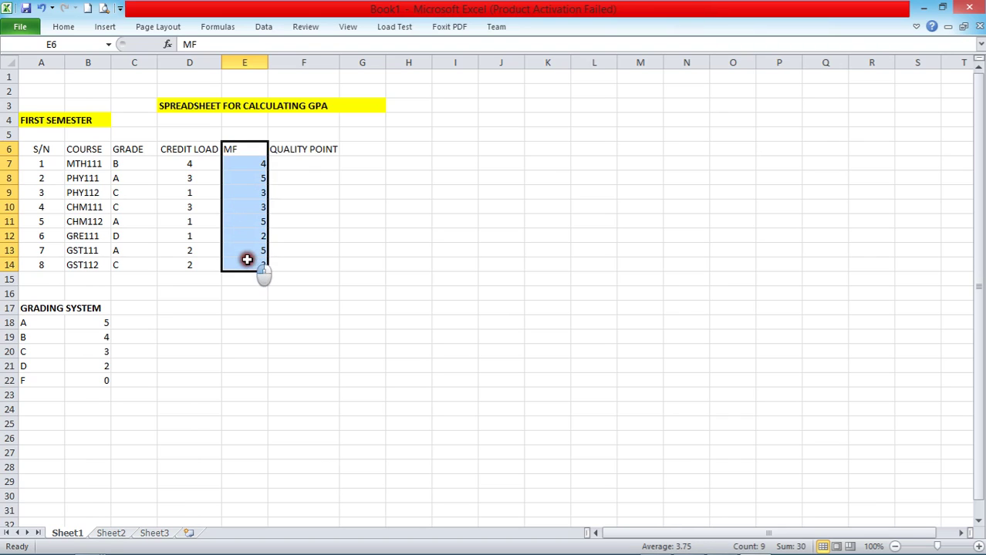
pyautogui.click(64, 28)
pyautogui.click(292, 71)
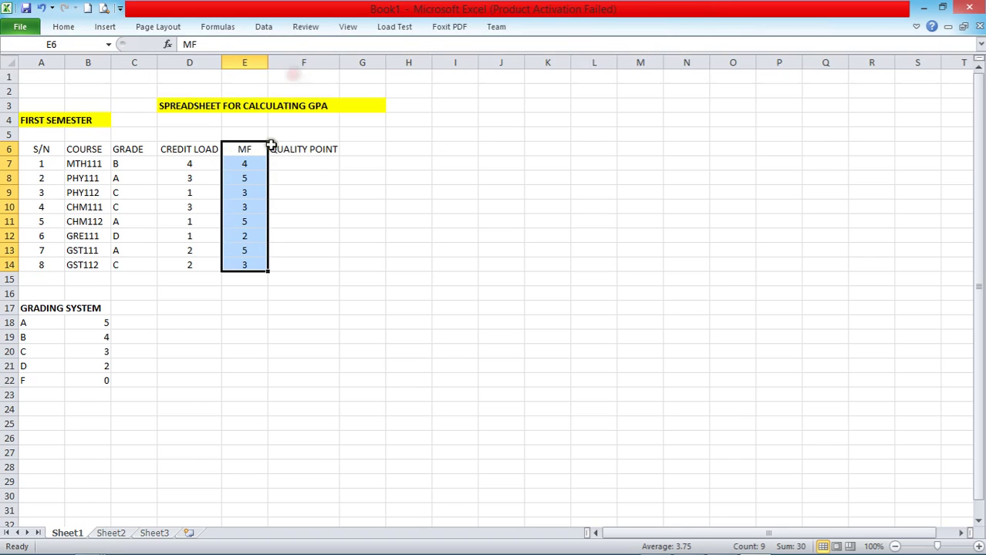
# Step: Calculate the quality point in F7 with the formula =D7*E7 and fill it down to F14
pyautogui.click(302, 164)
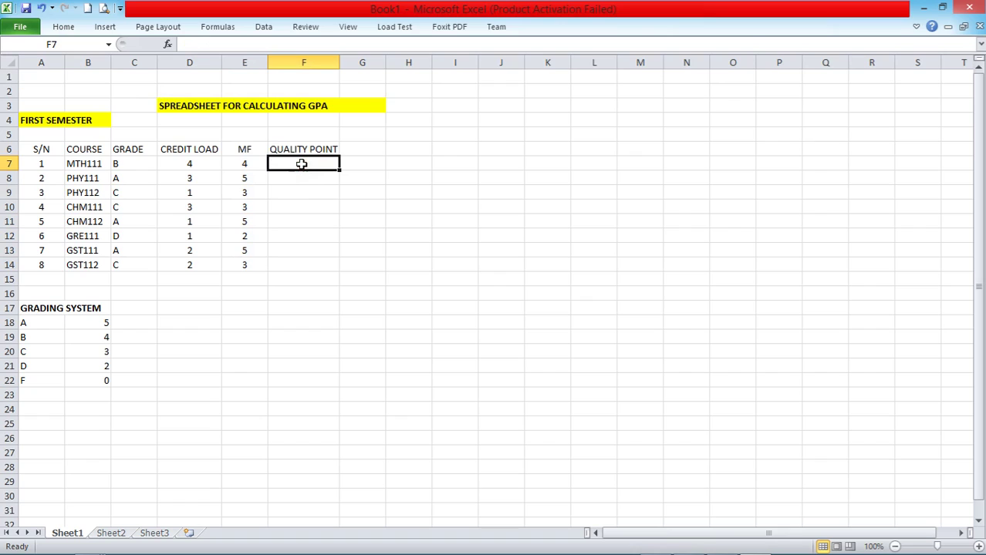
pyautogui.click(191, 164)
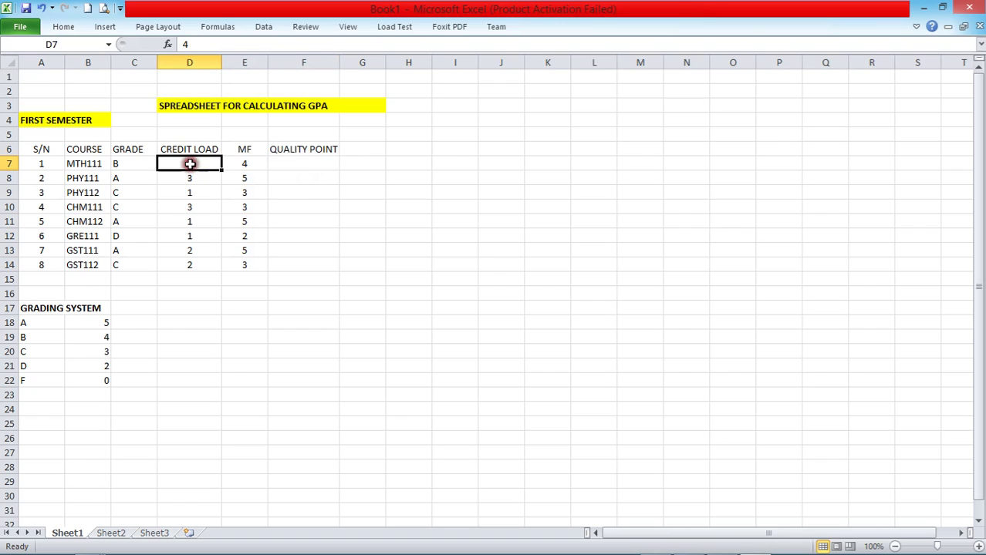
pyautogui.click(244, 165)
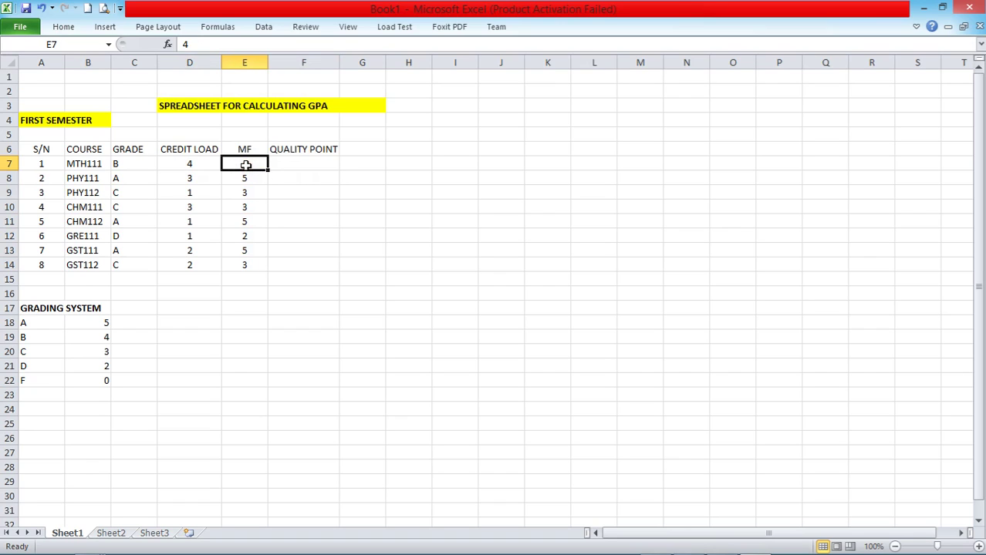
pyautogui.click(306, 164)
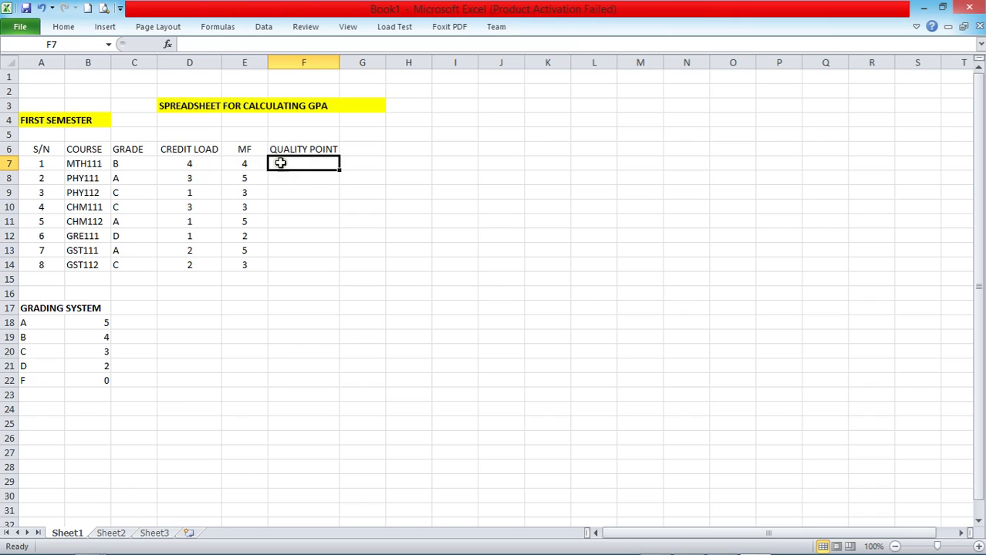
pyautogui.write('=')
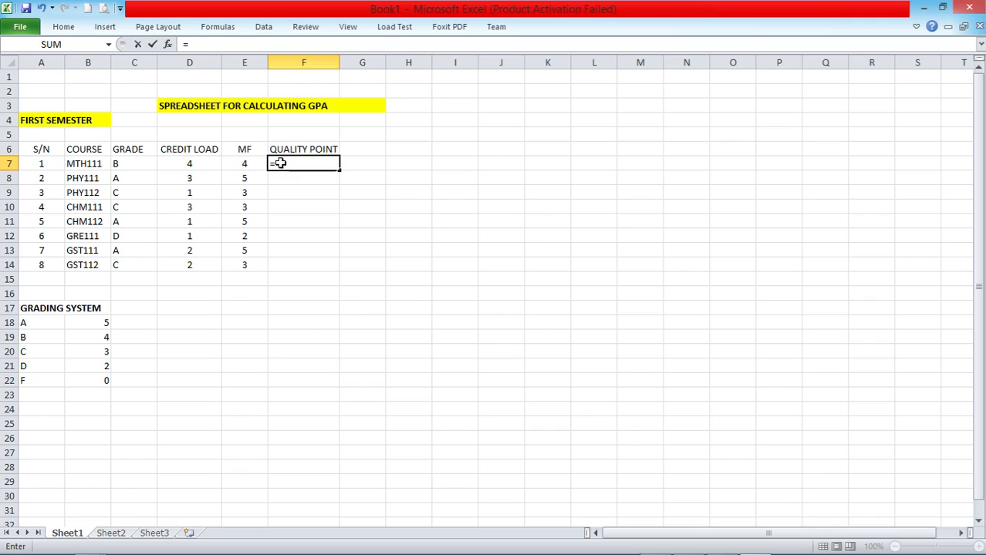
pyautogui.click(190, 164)
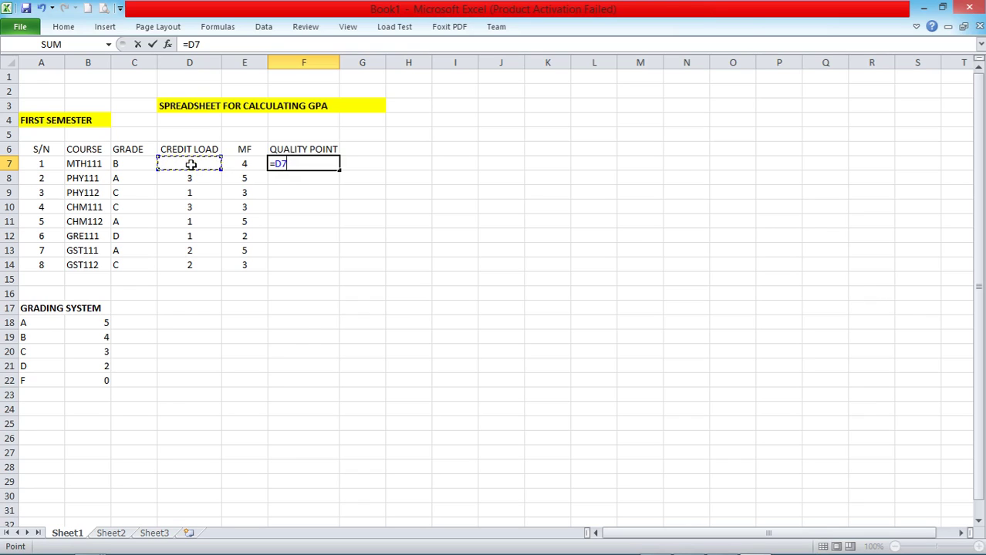
pyautogui.write('*')
pyautogui.click(241, 165)
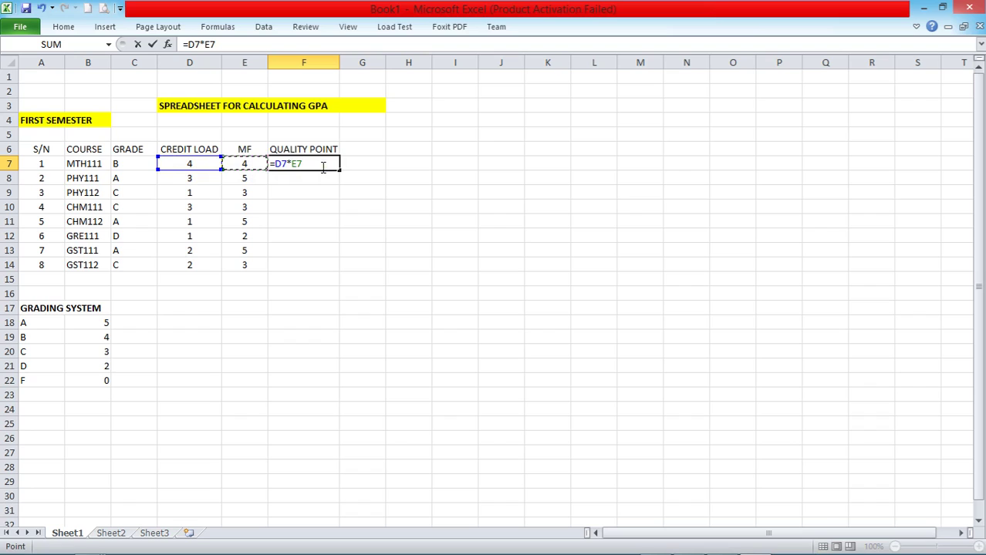
pyautogui.press('Return')
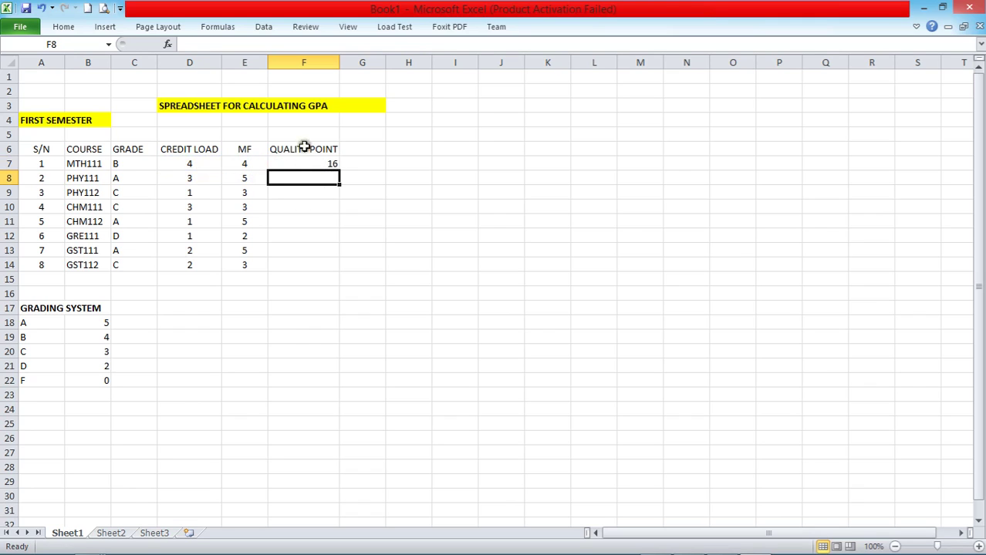
pyautogui.click(312, 165)
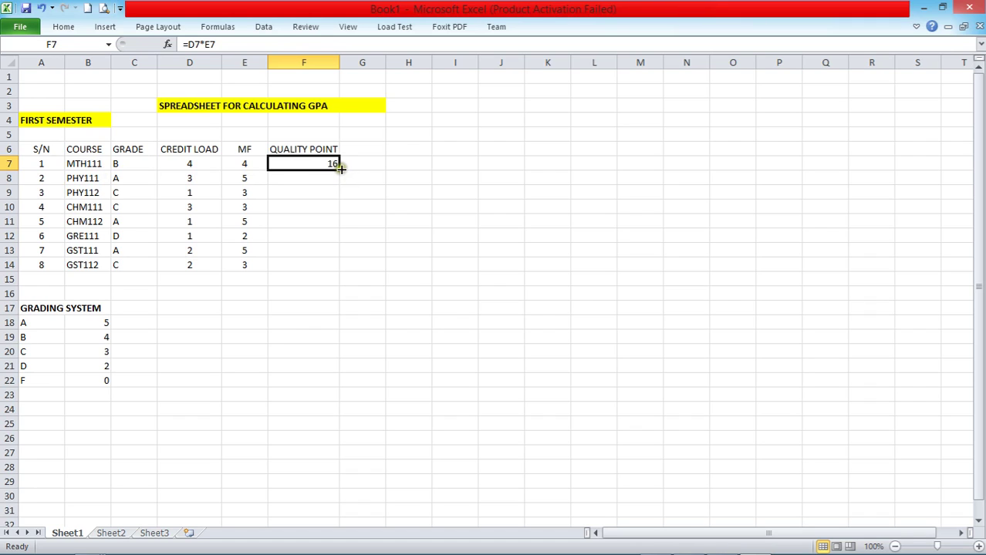
pyautogui.moveTo(337, 169); pyautogui.dragTo(337, 268)
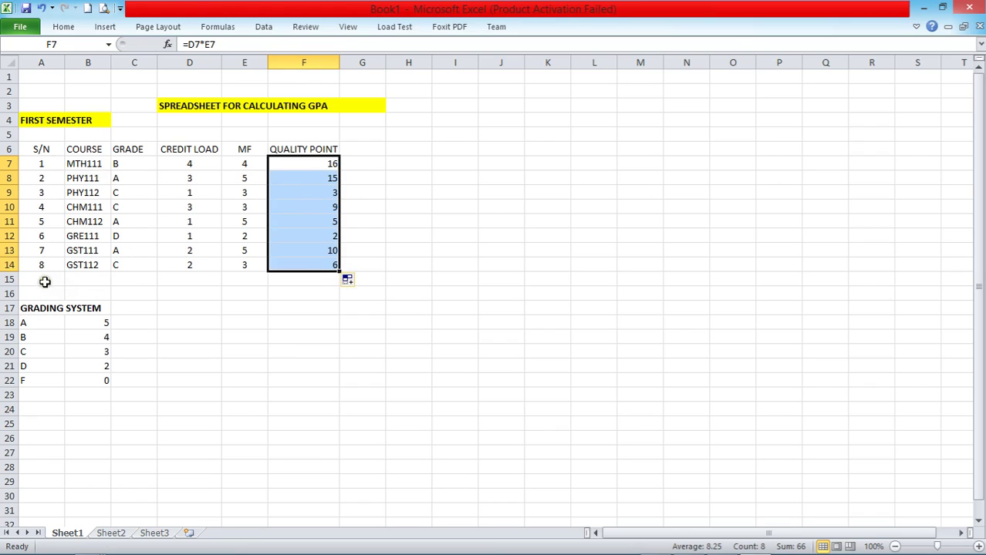
# Step: Enter the label TOTAL= in cell B16 below the course table
pyautogui.click(75, 293)
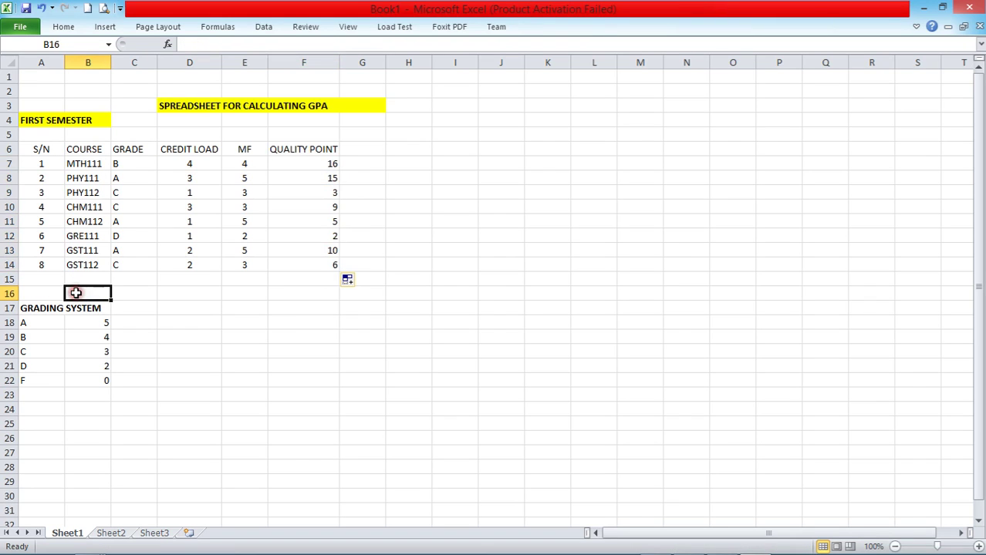
pyautogui.write('TOTAL')
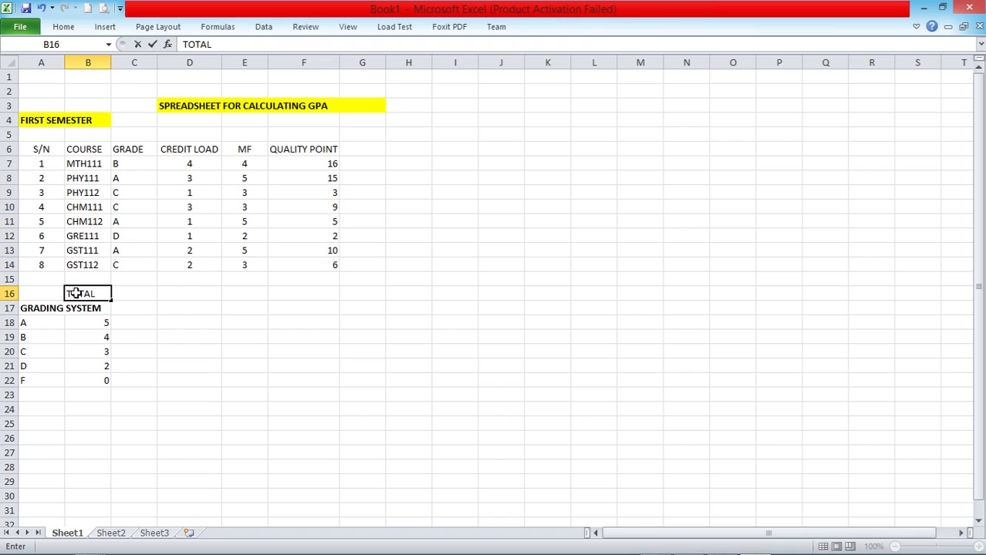
pyautogui.write('=')
pyautogui.click(142, 292)
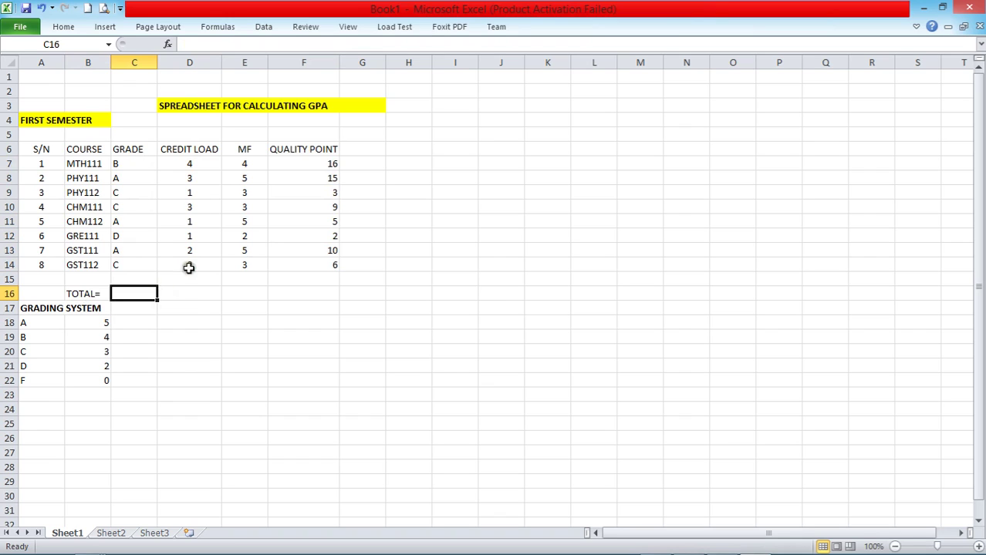
# Step: Total the credit load column in D16 with the formula =SUM(D7:D14)
pyautogui.click(180, 291)
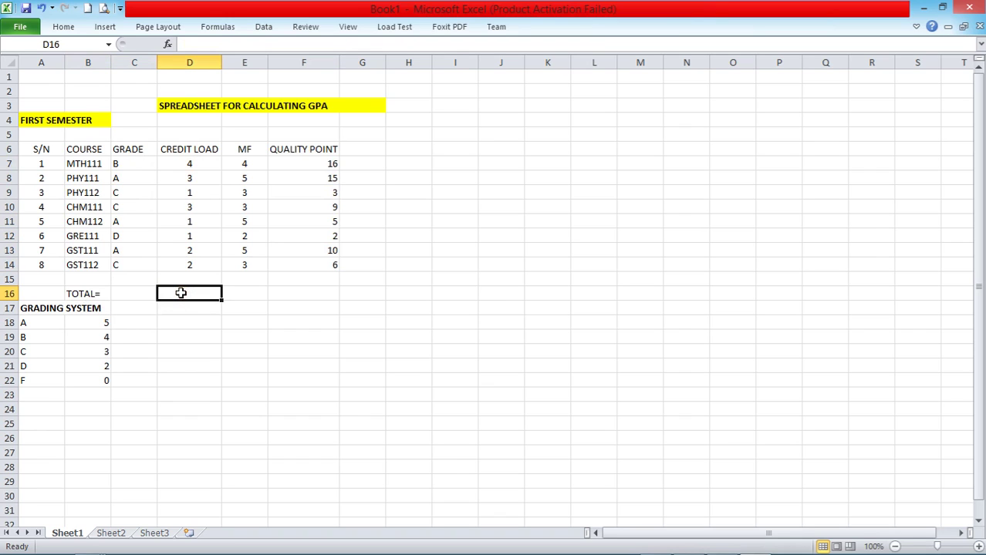
pyautogui.write('=')
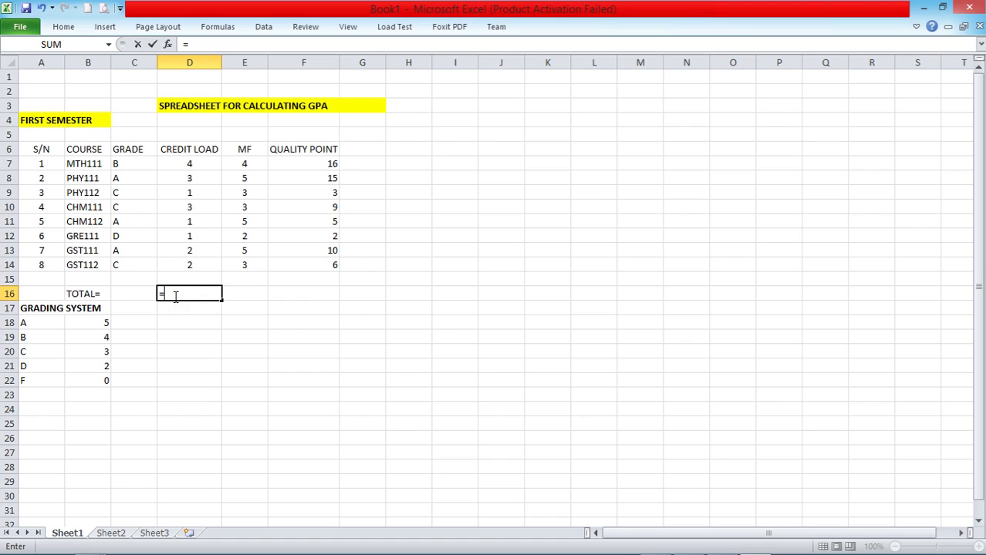
pyautogui.write('SUM(')
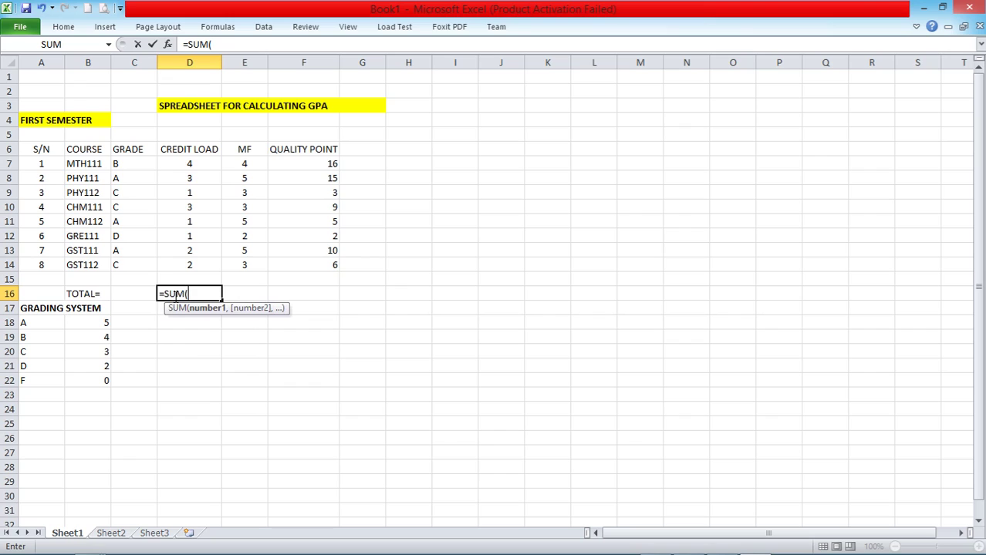
pyautogui.click(179, 166)
pyautogui.press('F8')
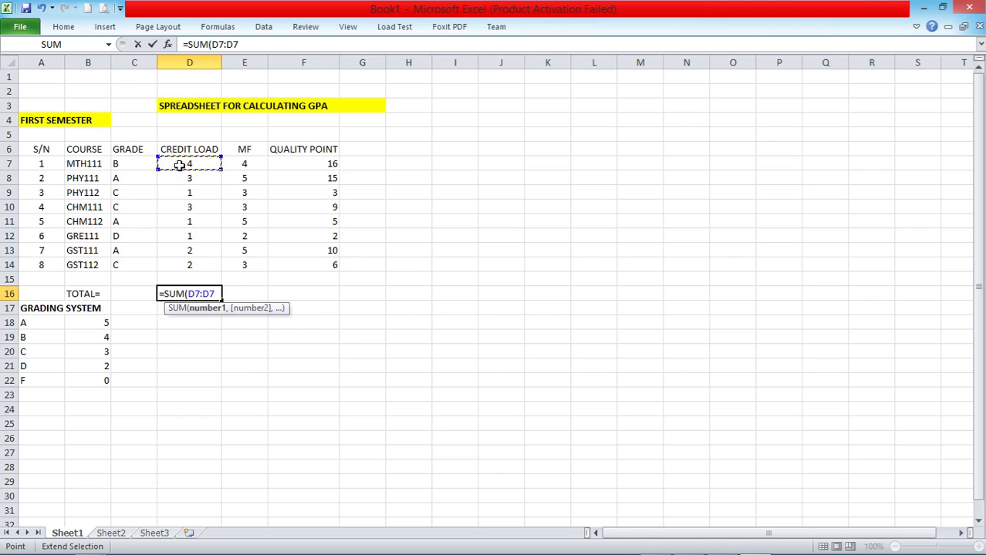
pyautogui.click(183, 264)
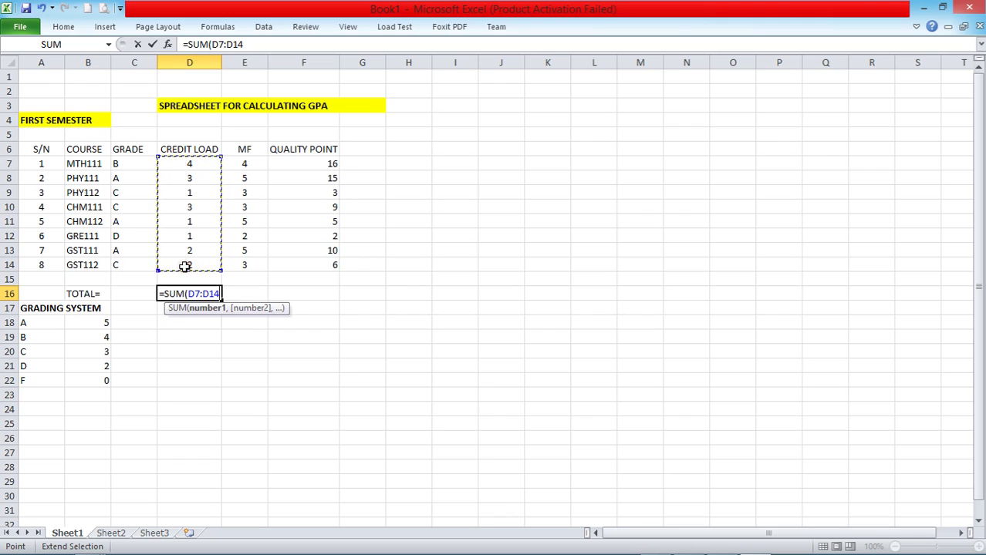
pyautogui.write(')')
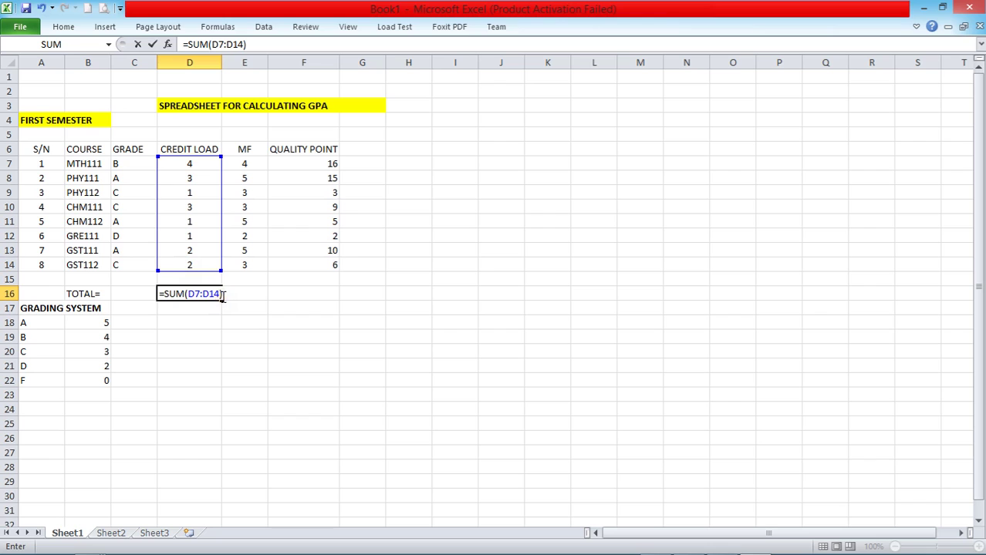
pyautogui.press('Return')
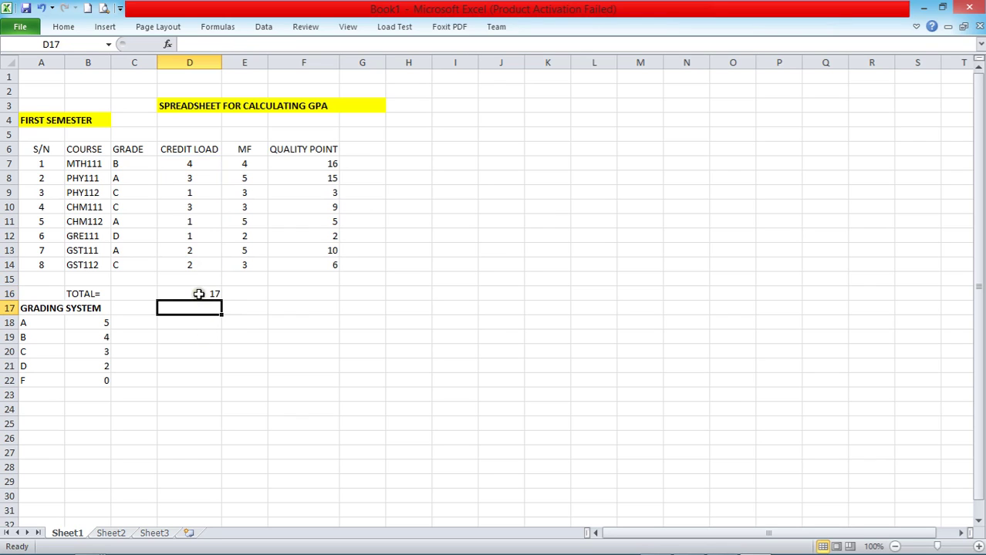
# Step: Fill the credit load total in cell D16 with yellow
pyautogui.click(198, 294)
pyautogui.click(63, 26)
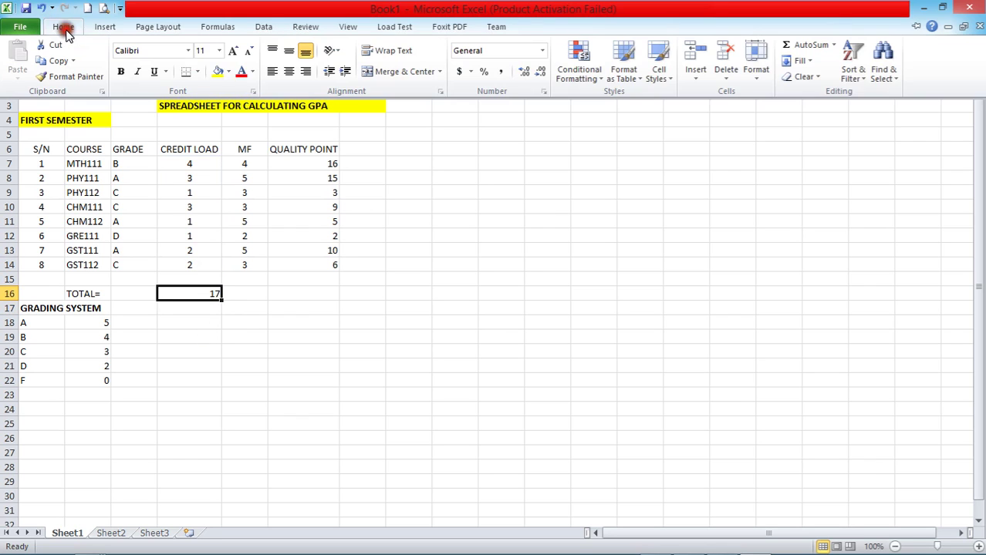
pyautogui.click(218, 71)
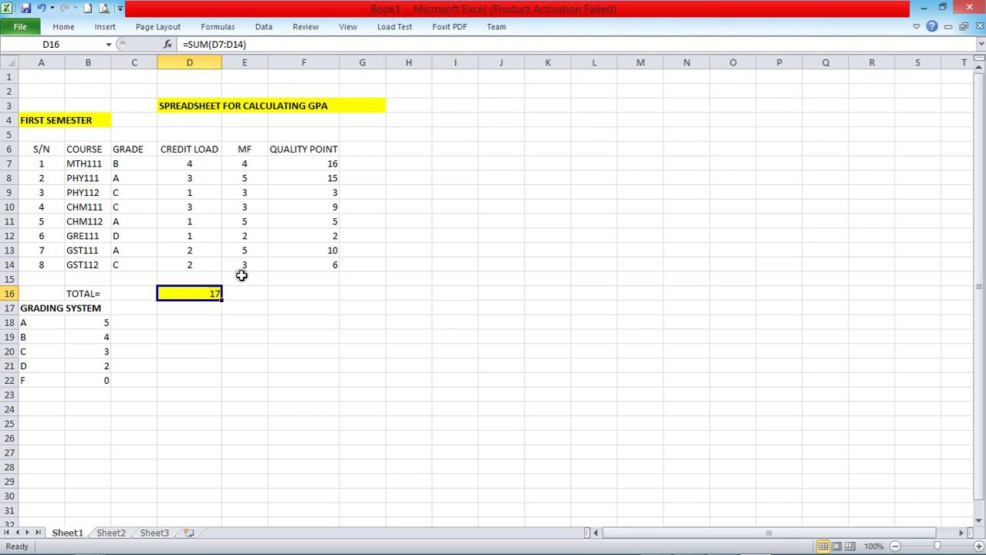
# Step: Total the quality point column in F16 with the formula =SUM(F7:F14)
pyautogui.click(324, 291)
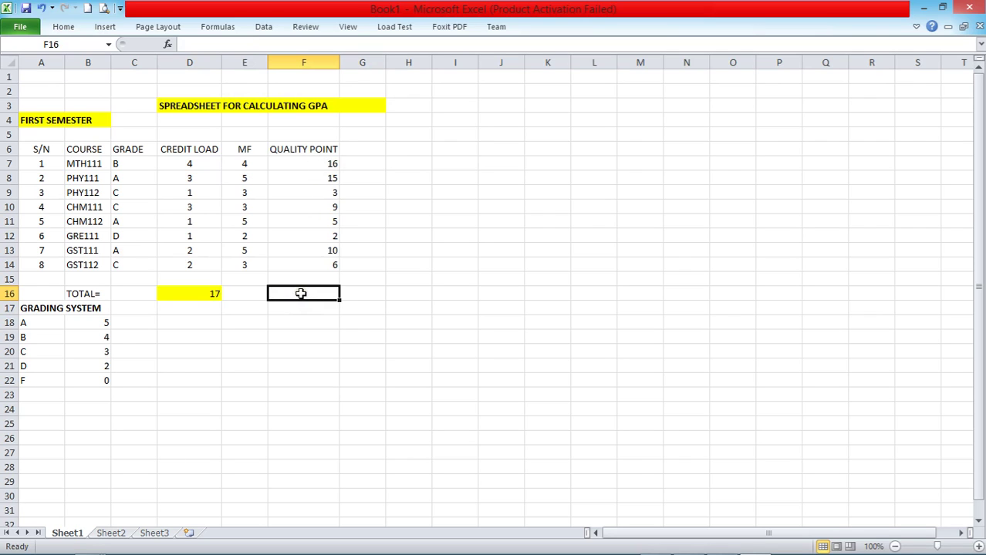
pyautogui.write('=S')
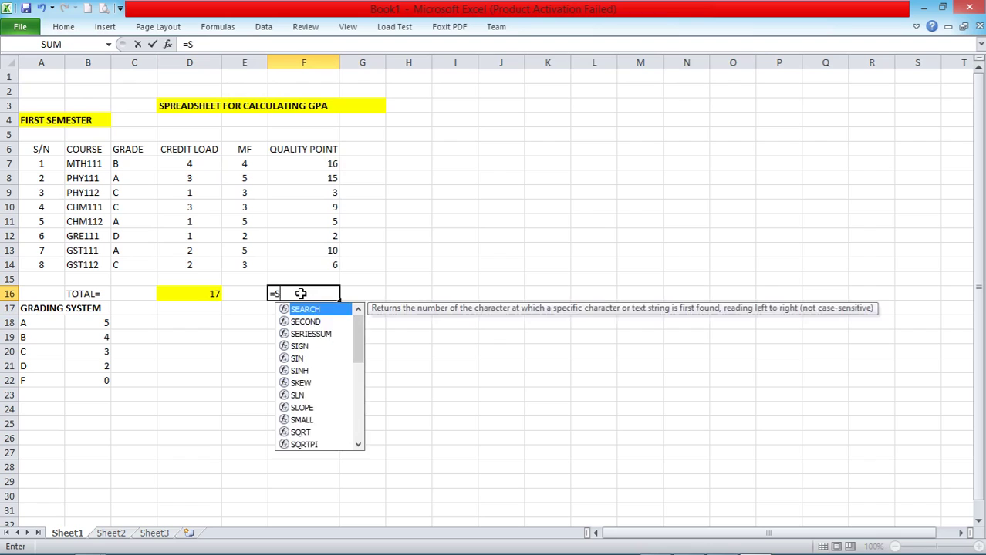
pyautogui.write('UM(')
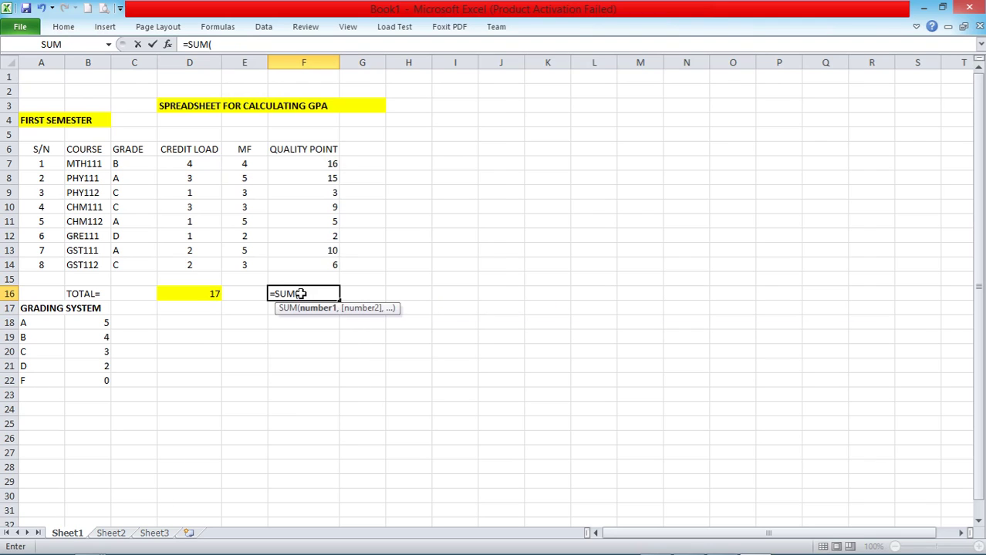
pyautogui.click(322, 164)
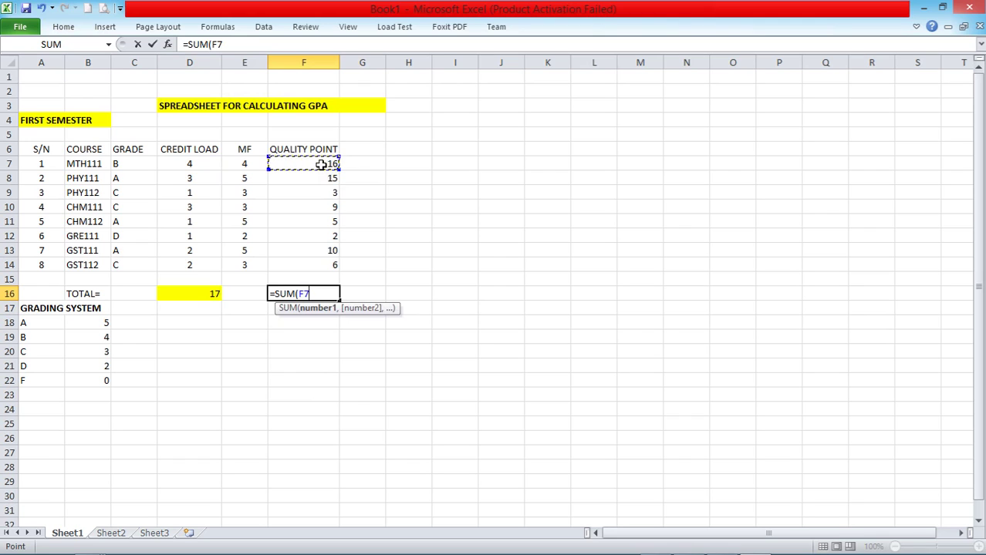
pyautogui.press('F8')
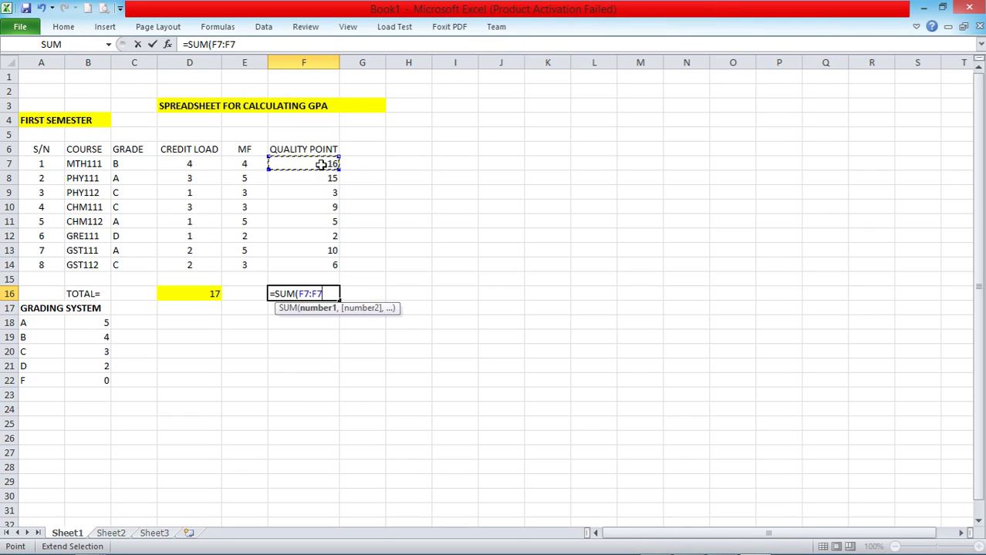
pyautogui.click(299, 268)
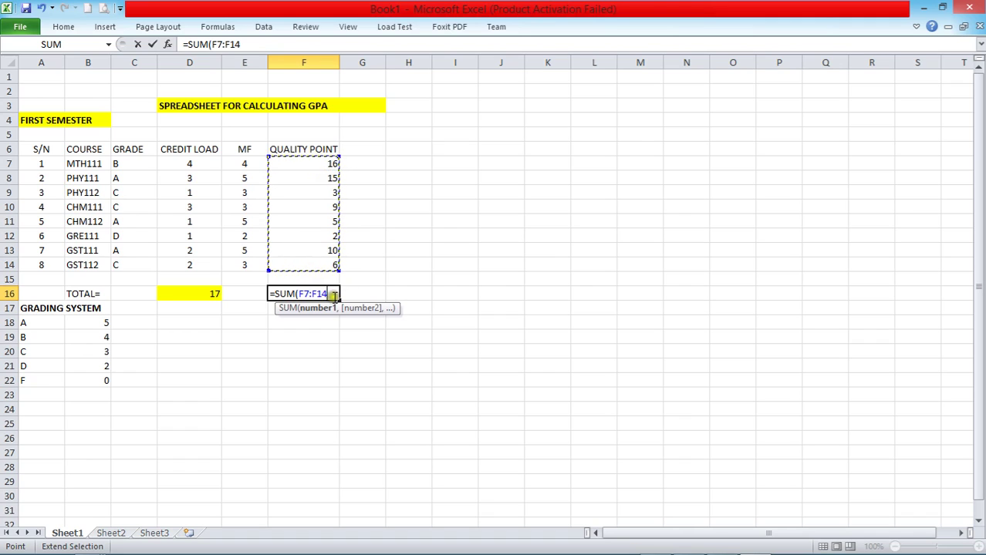
pyautogui.write(')')
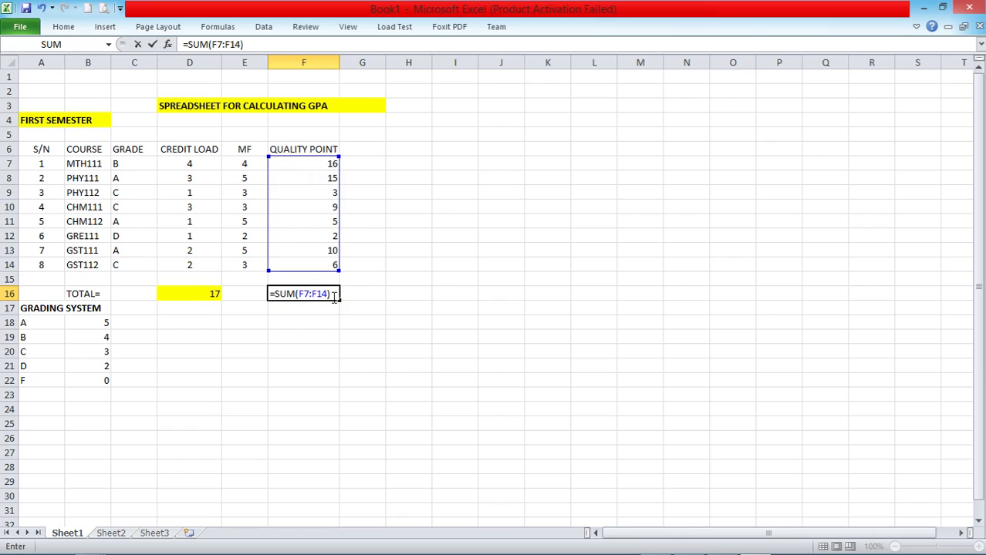
pyautogui.press('Return')
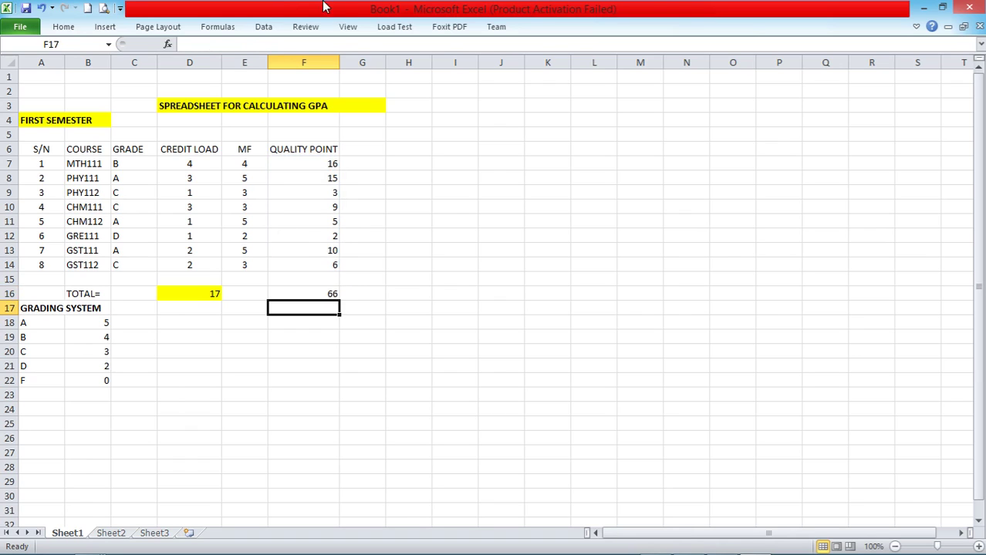
# Step: Fill the quality point total in cell F16 with yellow
pyautogui.click(305, 294)
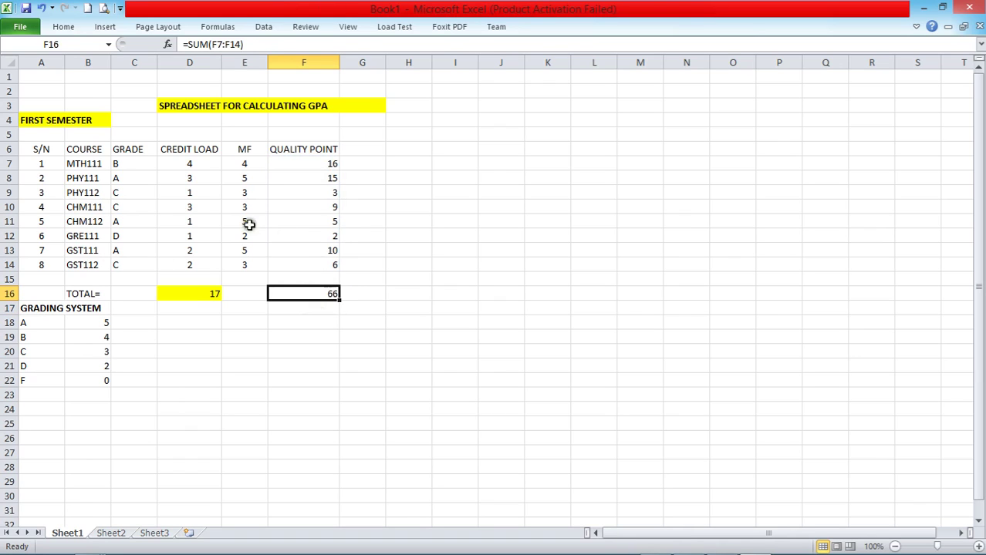
pyautogui.click(63, 27)
pyautogui.click(218, 71)
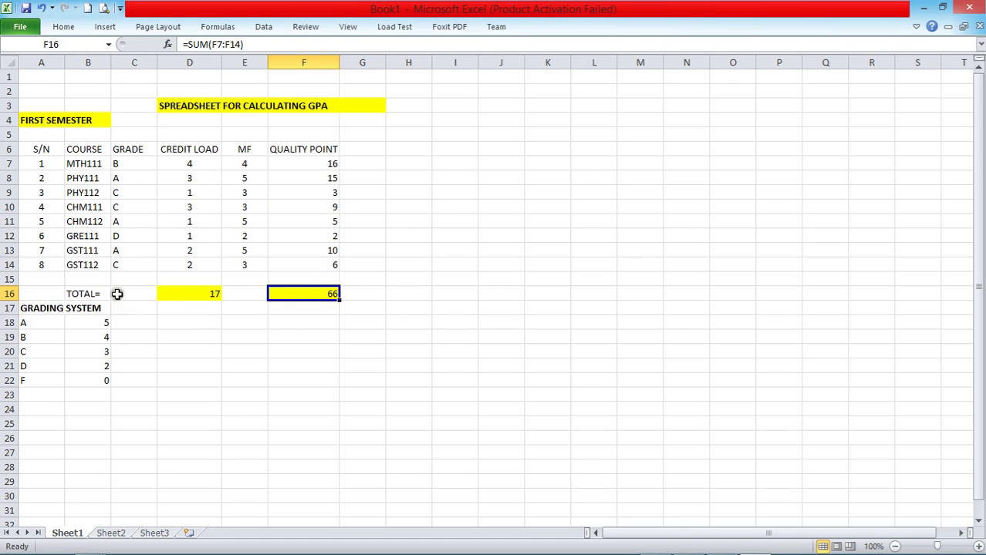
# Step: Enter the label GPA= in cell A25 below the grading system
pyautogui.click(50, 424)
pyautogui.write('GPA=')
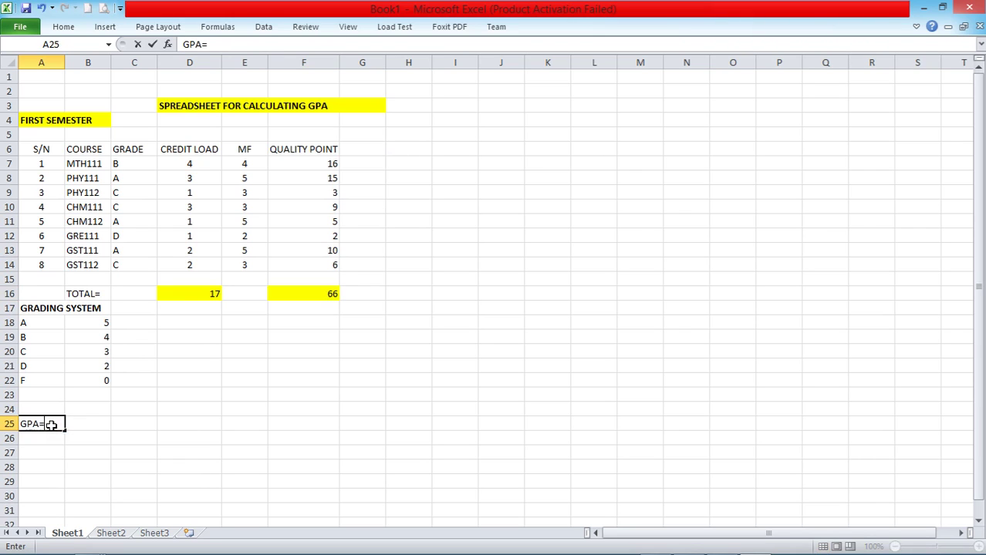
pyautogui.press('Tab')
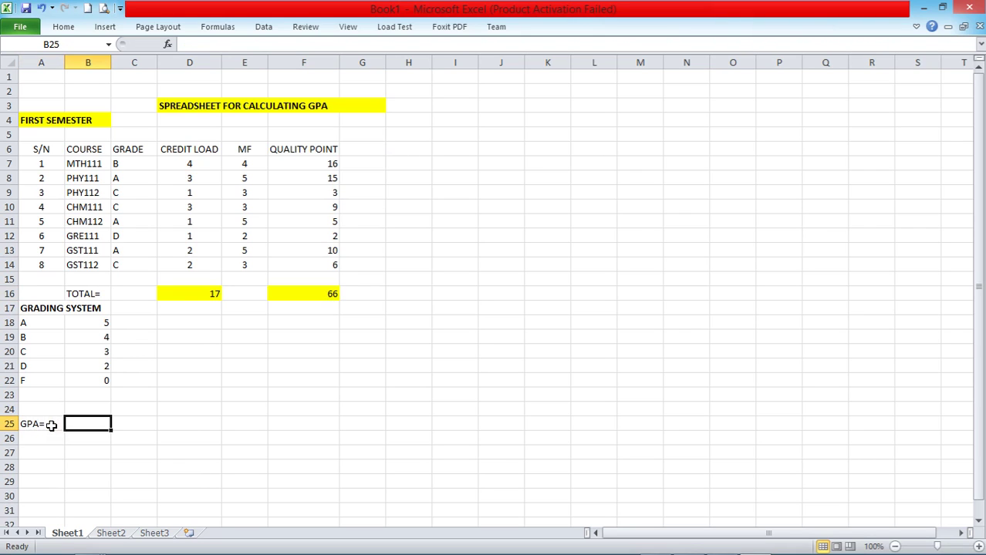
pyautogui.write('CREDIT LOAD/')
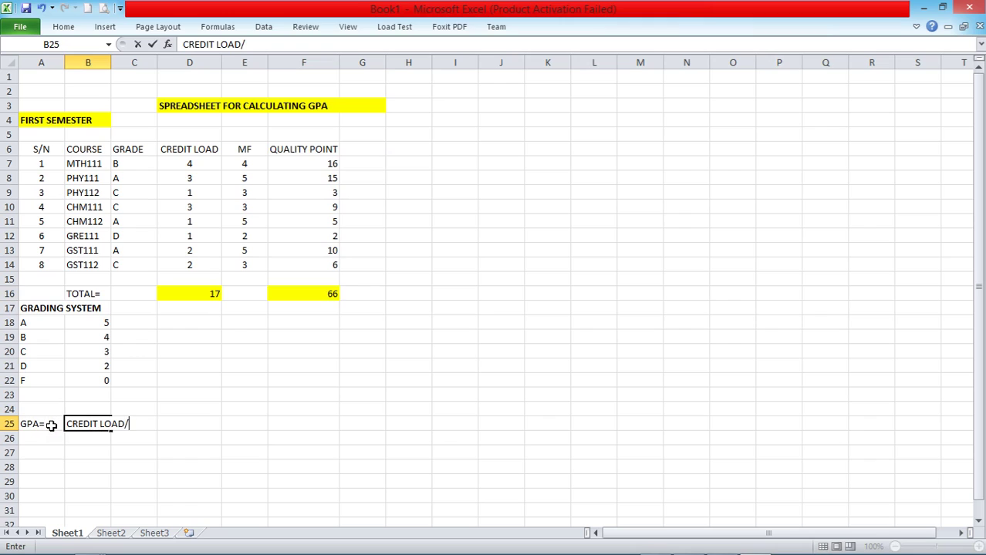
pyautogui.press('BackSpace')
pyautogui.press('BackSpace')
pyautogui.press('BackSpace')
pyautogui.press('BackSpace')
pyautogui.press('BackSpace')
pyautogui.press('BackSpace')
pyautogui.press('BackSpace')
pyautogui.press('BackSpace')
pyautogui.press('BackSpace')
pyautogui.press('BackSpace')
pyautogui.press('BackSpace')
pyautogui.press('BackSpace')
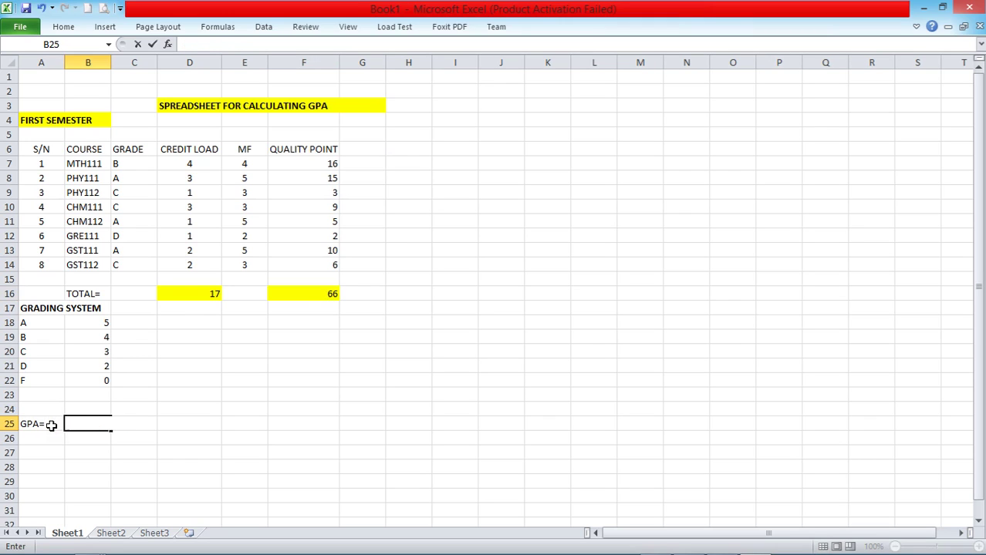
# Step: Enter the text QUALITY POINT/CREDIT LOAD in cell B25 beside the GPA label
pyautogui.write('QUALITY POINT/CREDIT')
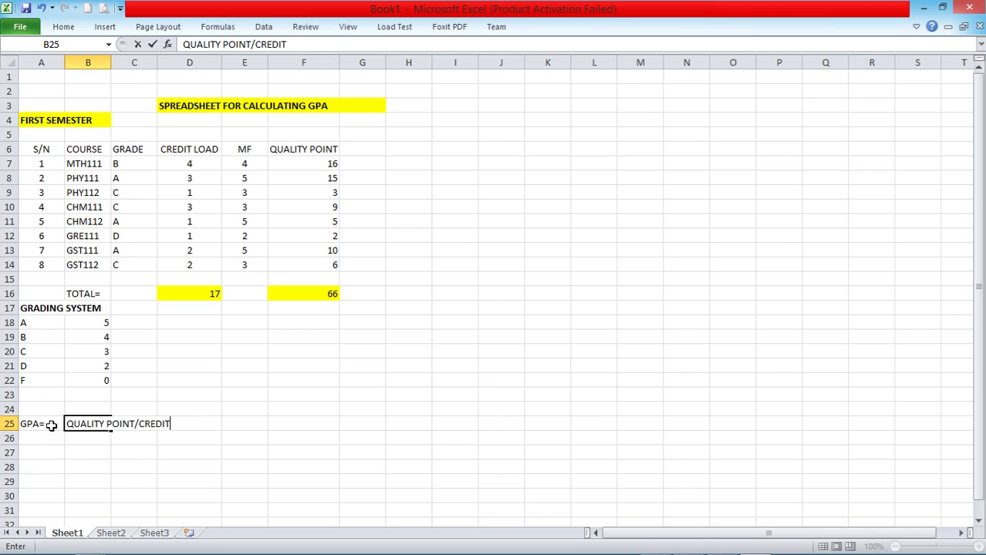
pyautogui.write('LOAD')
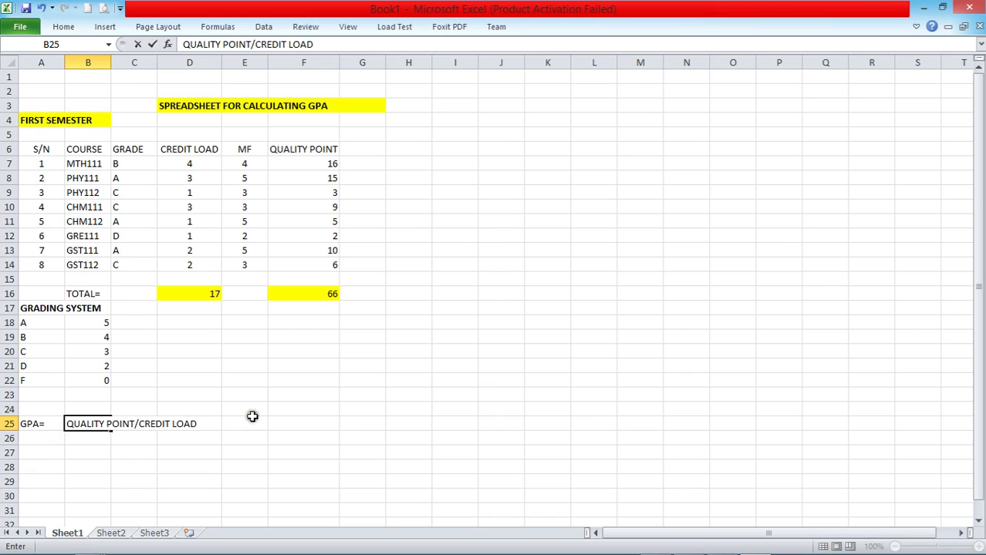
pyautogui.click(260, 425)
# Step: Merge cells B25 to D25 holding the QUALITY POINT/CREDIT LOAD text, without centering it
pyautogui.click(87, 426)
pyautogui.moveTo(86, 426); pyautogui.dragTo(180, 424)
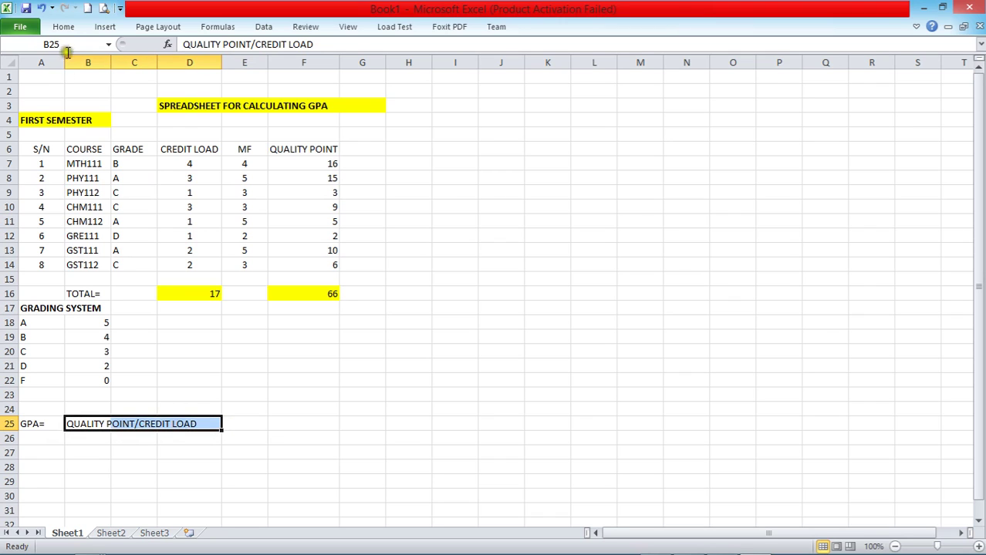
pyautogui.click(63, 26)
pyautogui.click(440, 71)
pyautogui.click(408, 121)
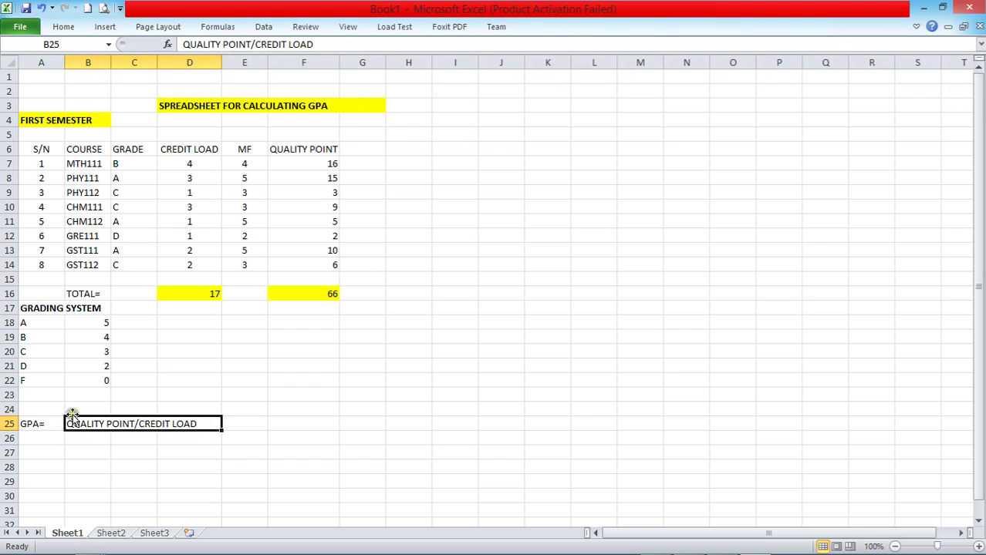
pyautogui.click(239, 423)
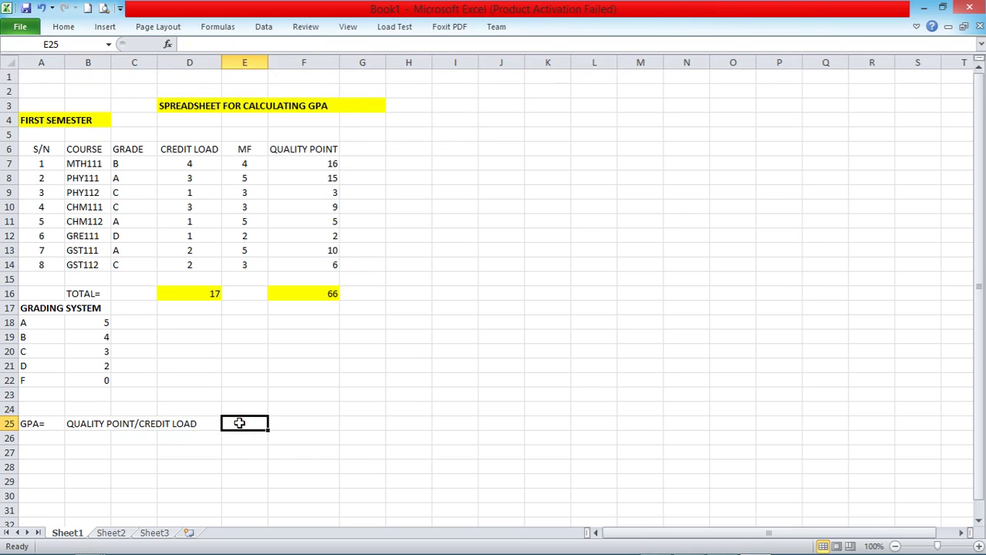
pyautogui.write('=')
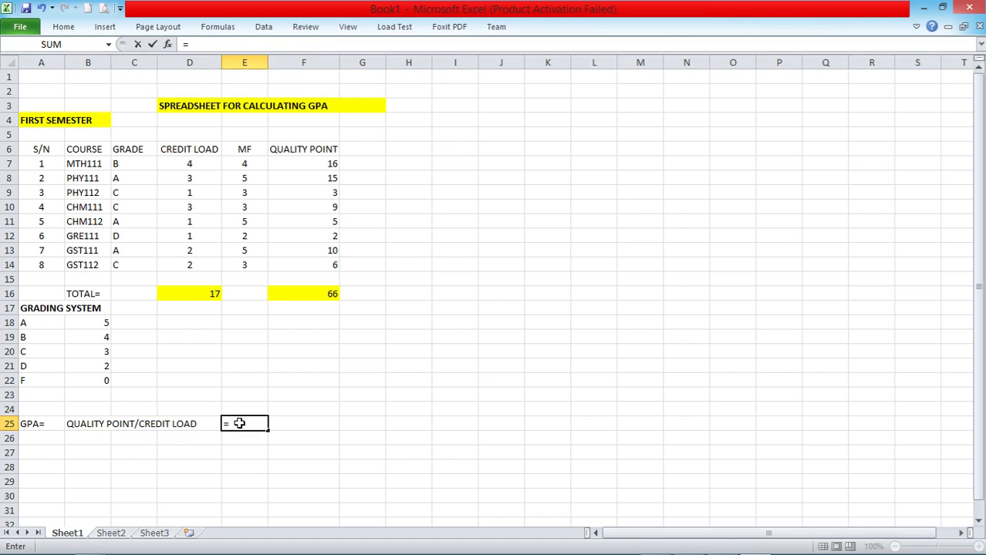
pyautogui.press('BackSpace')
pyautogui.click(324, 436)
# Step: Append an equals sign to the text in merged cell B25 so it reads QUALITY POINT/CREDIT LOAD=
pyautogui.click(190, 423)
pyautogui.click(320, 44)
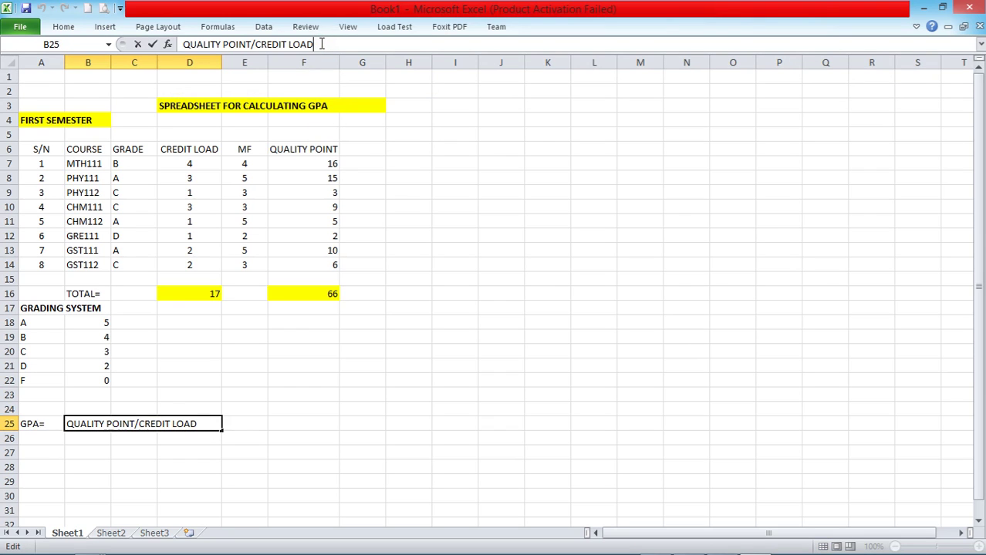
pyautogui.click(251, 429)
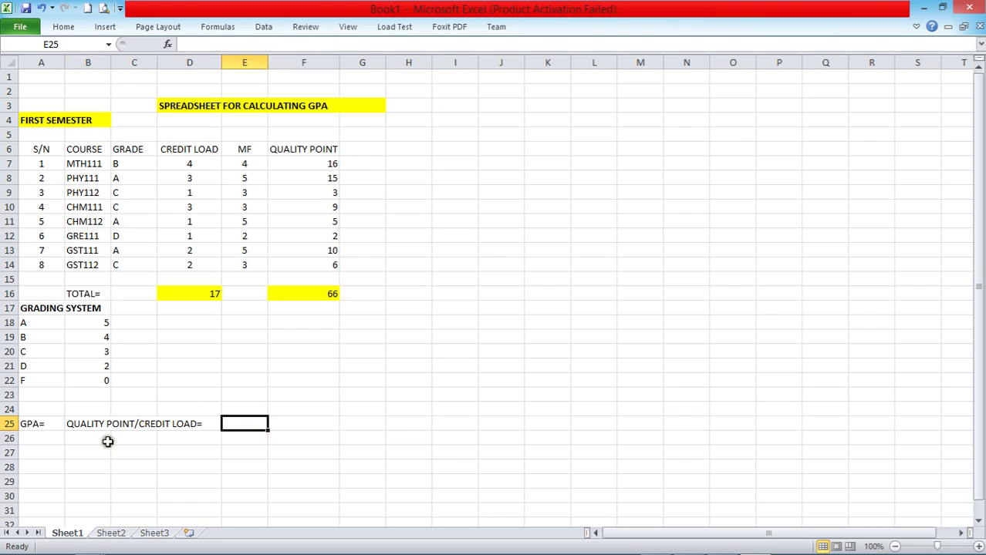
# Step: Insert TOTAL before QUALITY POINT in merged cell B25 and widen column D to fit the text
pyautogui.click(77, 423)
pyautogui.click(183, 44)
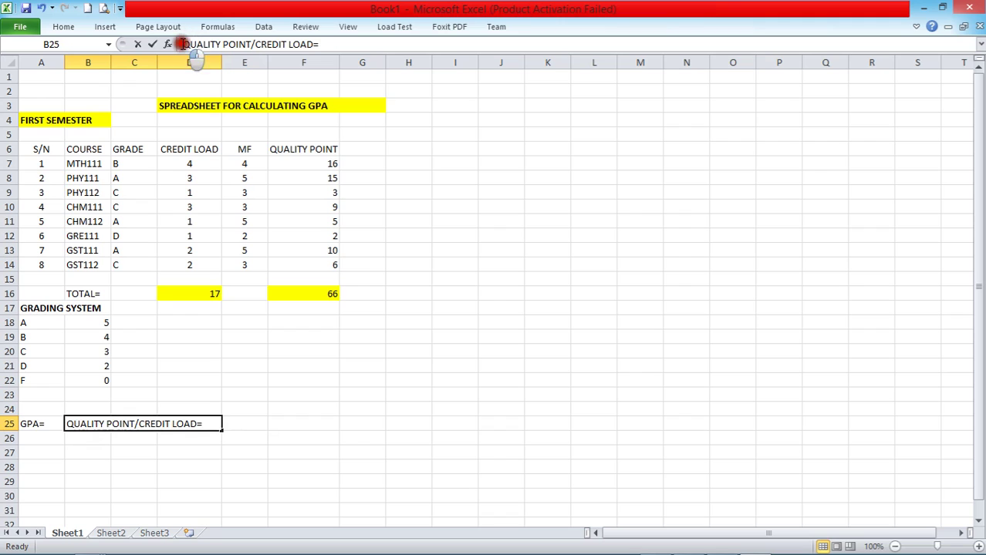
pyautogui.write('TO')
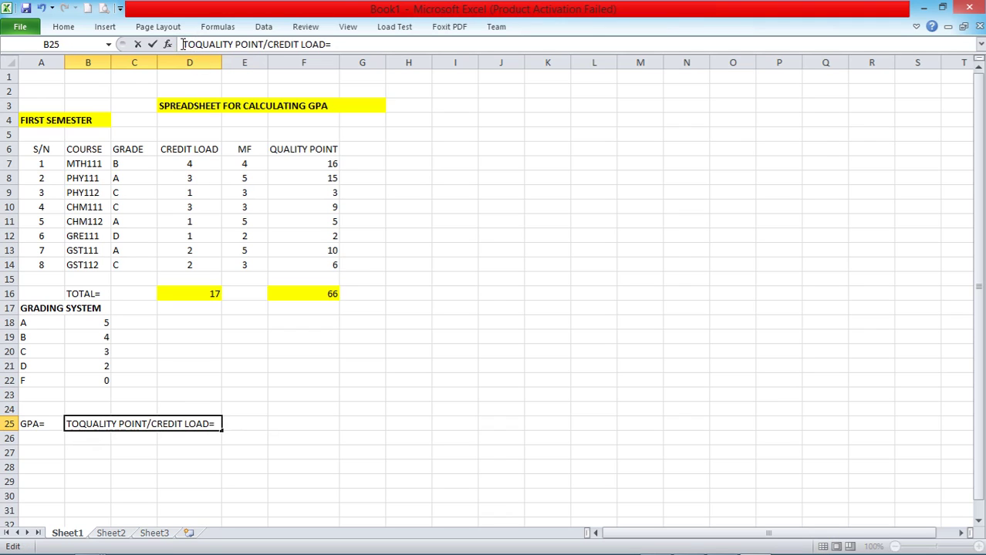
pyautogui.write('TAL')
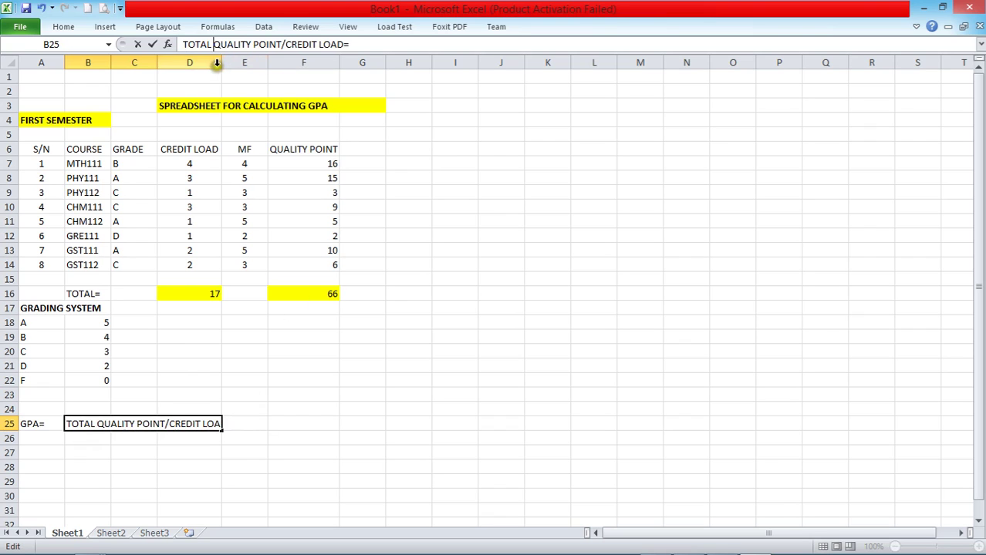
pyautogui.click(293, 397)
pyautogui.moveTo(221, 62); pyautogui.dragTo(242, 62)
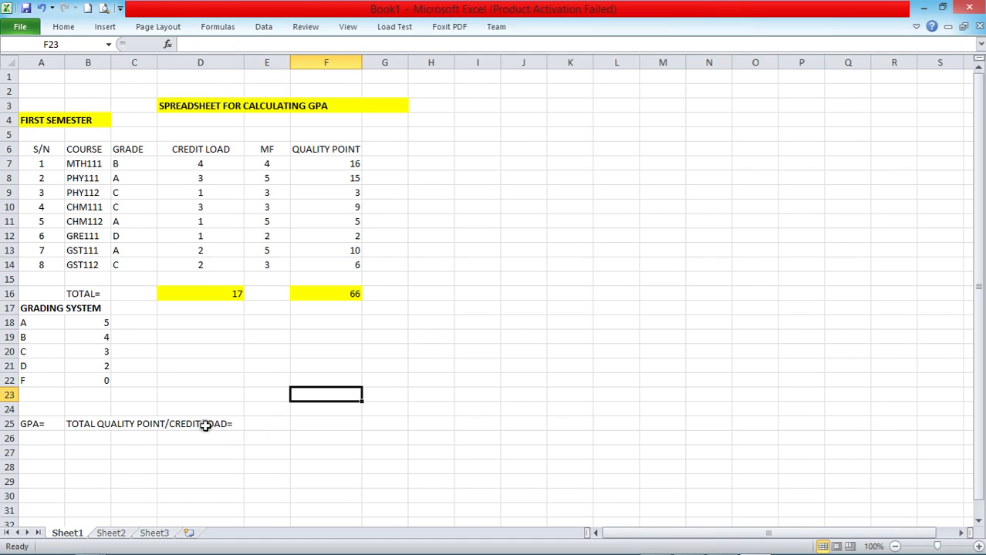
# Step: Insert TOTAL before CREDIT LOAD in cell B25 and widen column D further so the whole label fits
pyautogui.click(210, 423)
pyautogui.click(286, 45)
pyautogui.write('TOTAL')
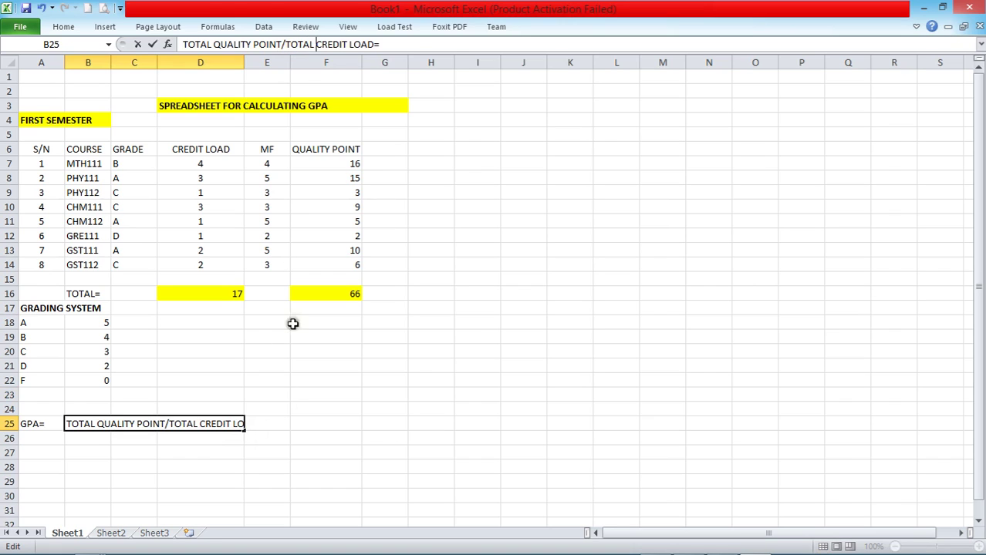
pyautogui.click(321, 403)
pyautogui.moveTo(242, 63); pyautogui.dragTo(266, 66)
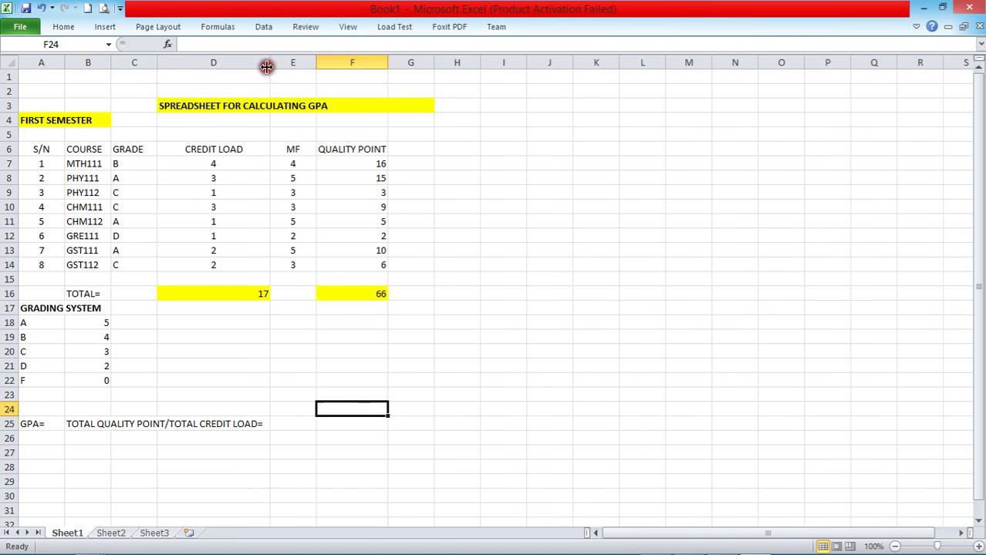
# Step: Enter the formula =F16/D16 in cell E25 to divide total quality points by total credit load
pyautogui.click(275, 424)
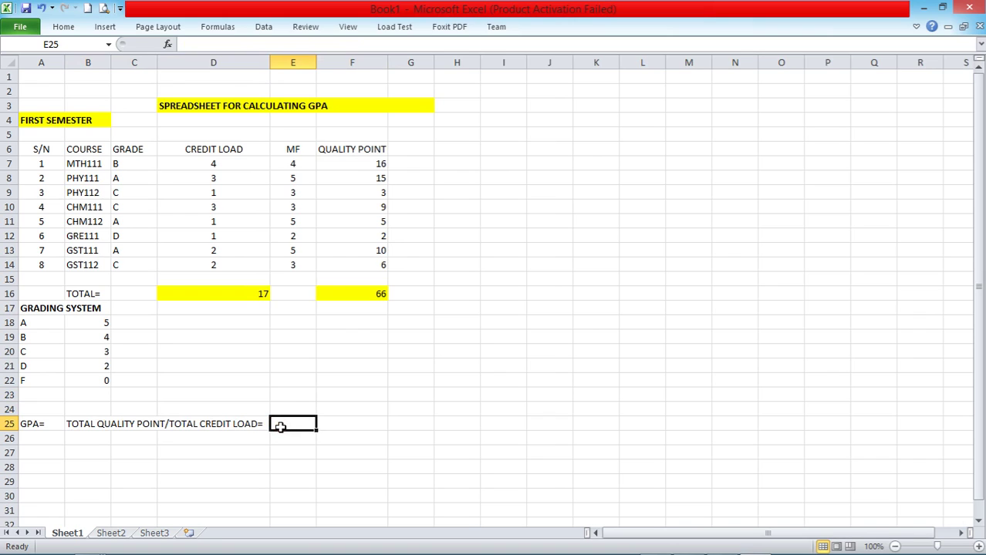
pyautogui.write('=')
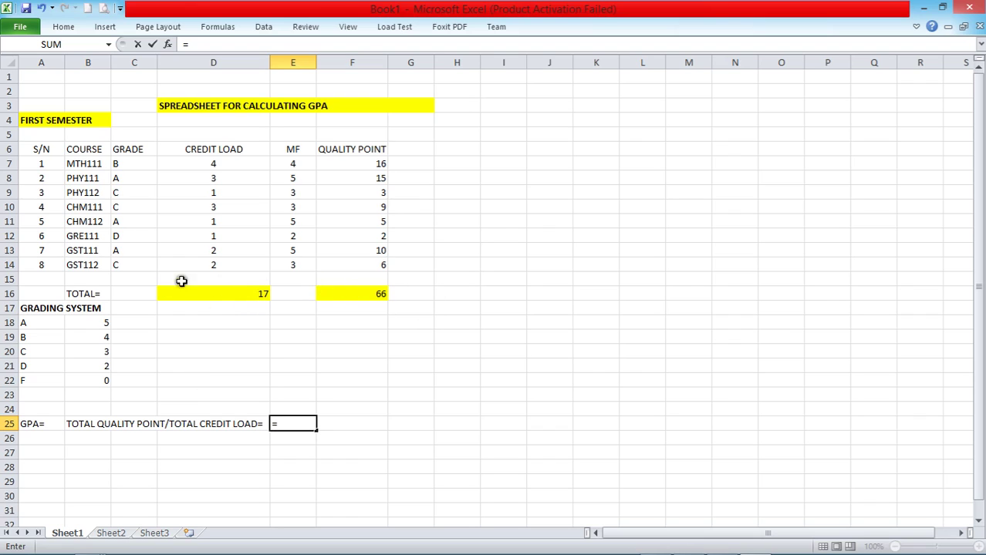
pyautogui.click(358, 292)
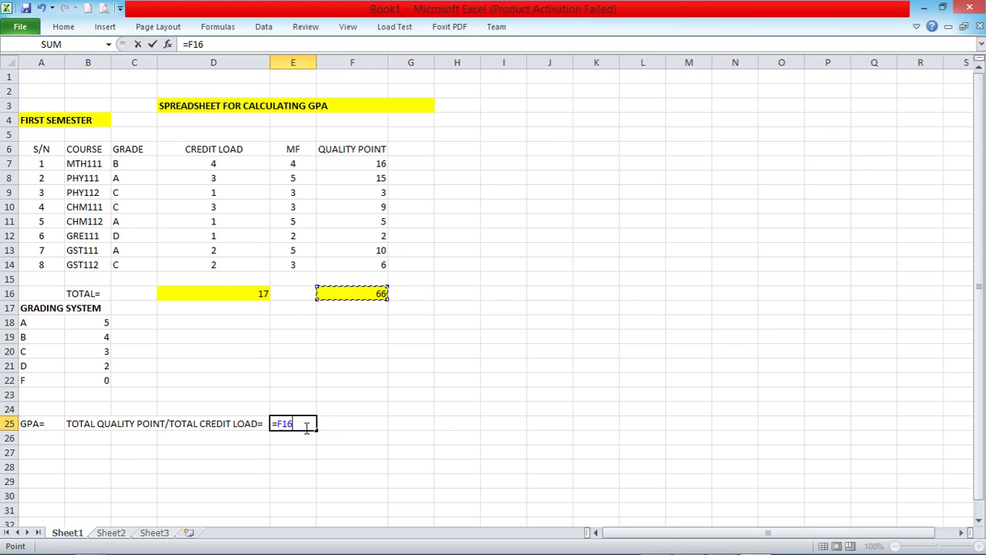
pyautogui.write('?')
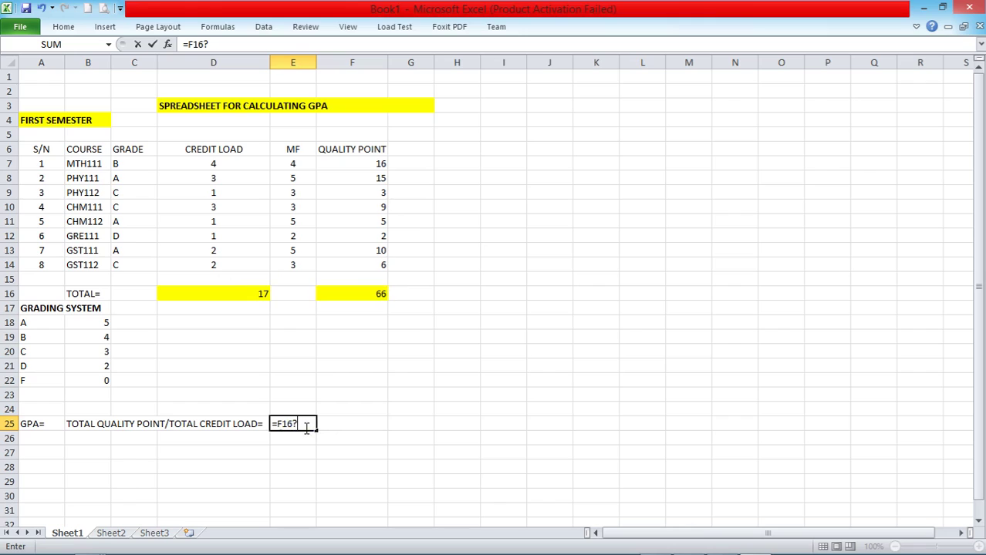
pyautogui.press('BackSpace')
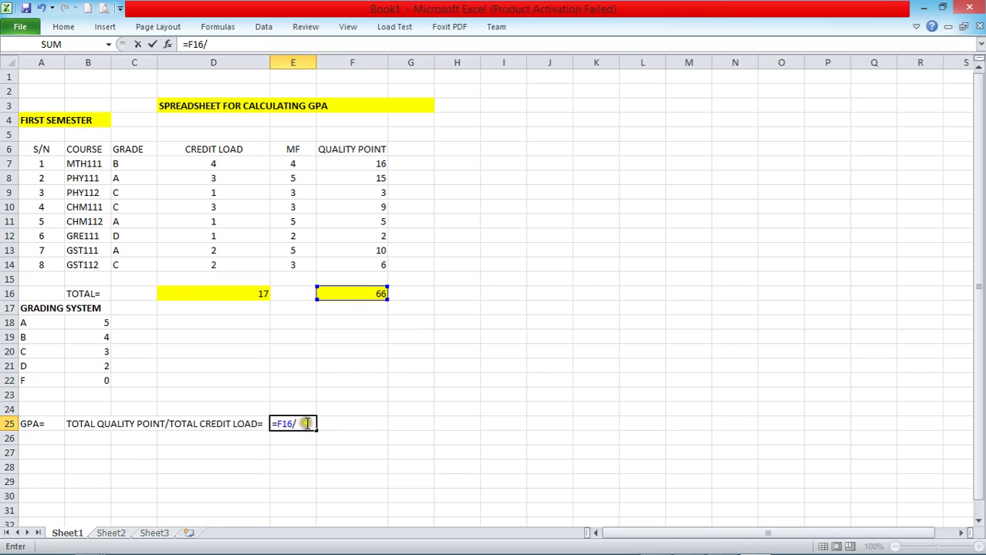
pyautogui.click(242, 293)
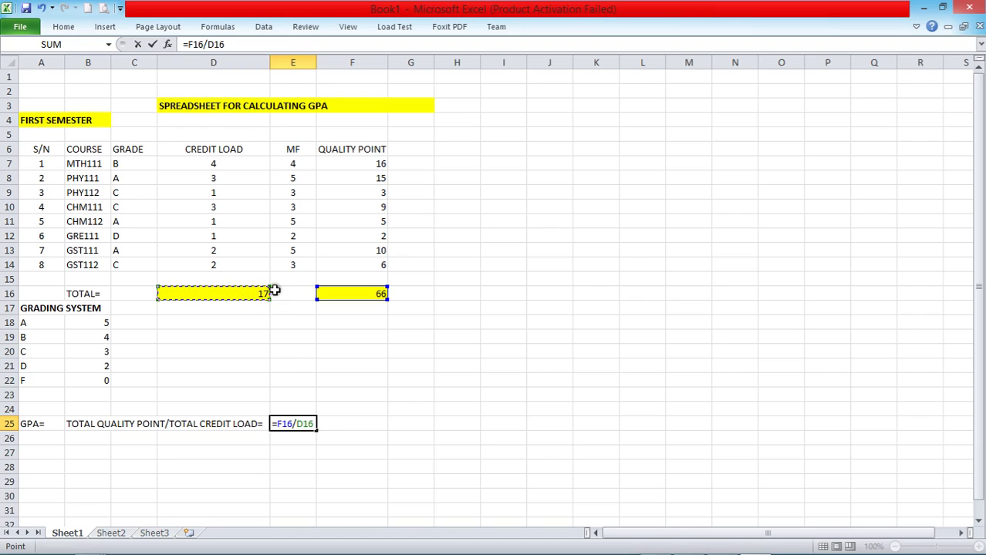
pyautogui.press('Return')
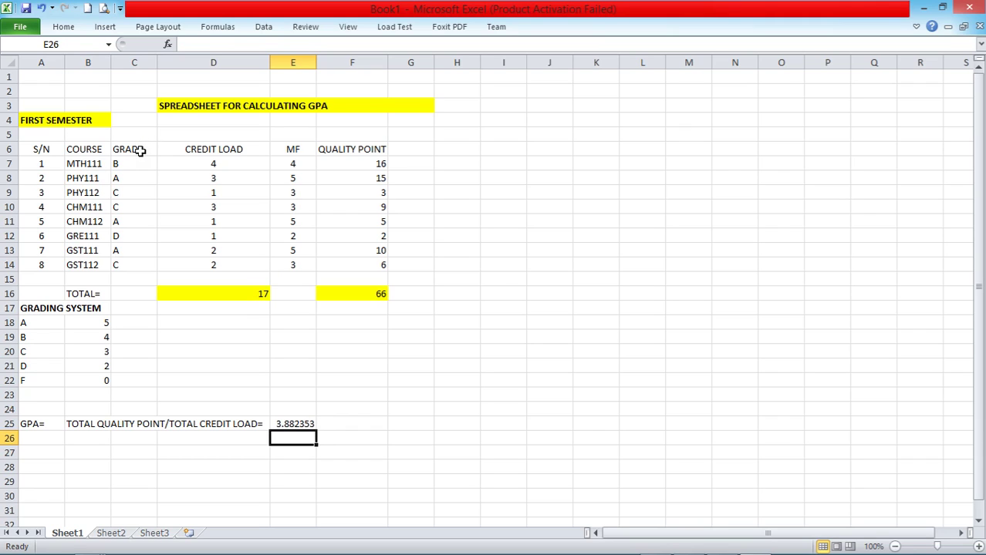
# Step: Format the S/N header in cell A6 with a dark orange fill and bold white text
pyautogui.click(41, 150)
pyautogui.moveTo(44, 149); pyautogui.dragTo(72, 145)
pyautogui.click(46, 147)
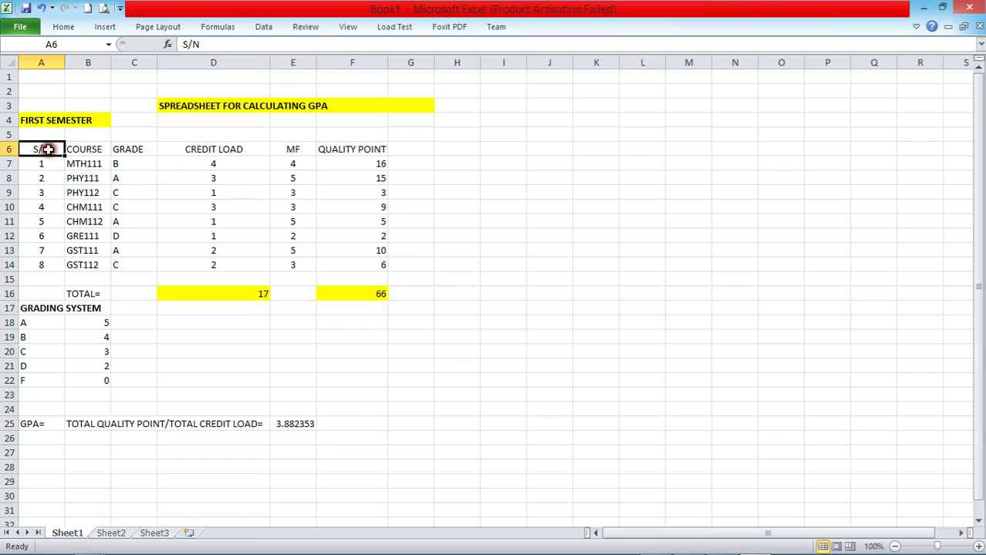
pyautogui.click(62, 29)
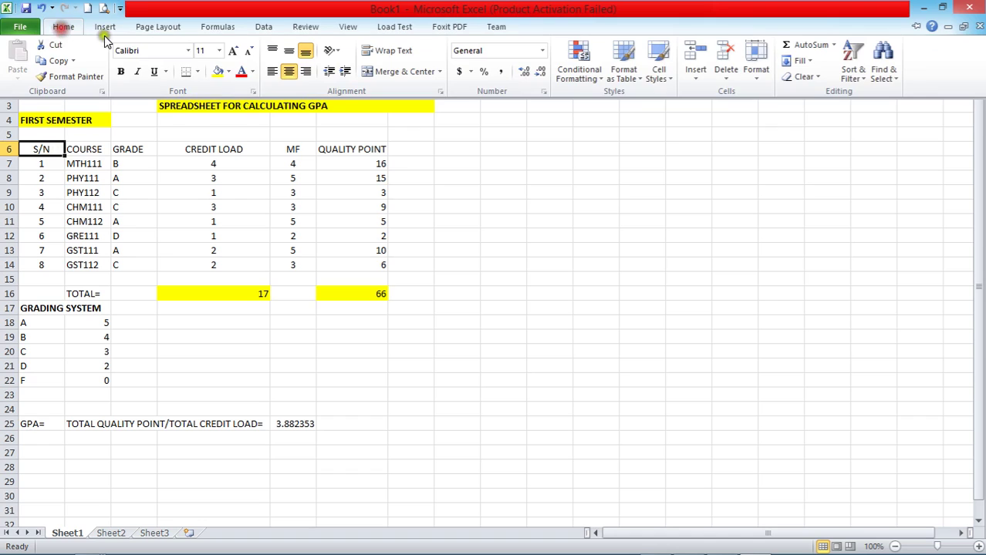
pyautogui.click(229, 71)
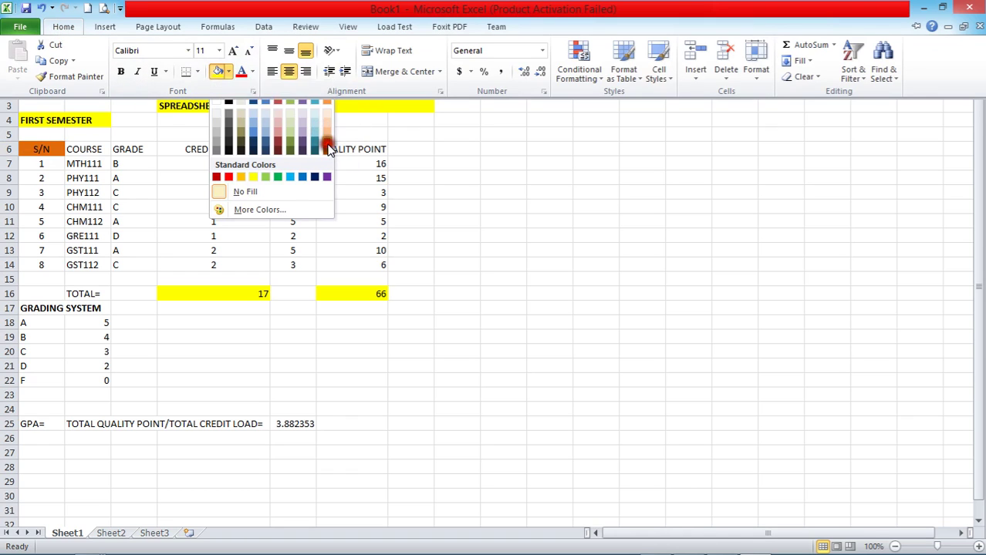
pyautogui.click(327, 146)
pyautogui.click(63, 28)
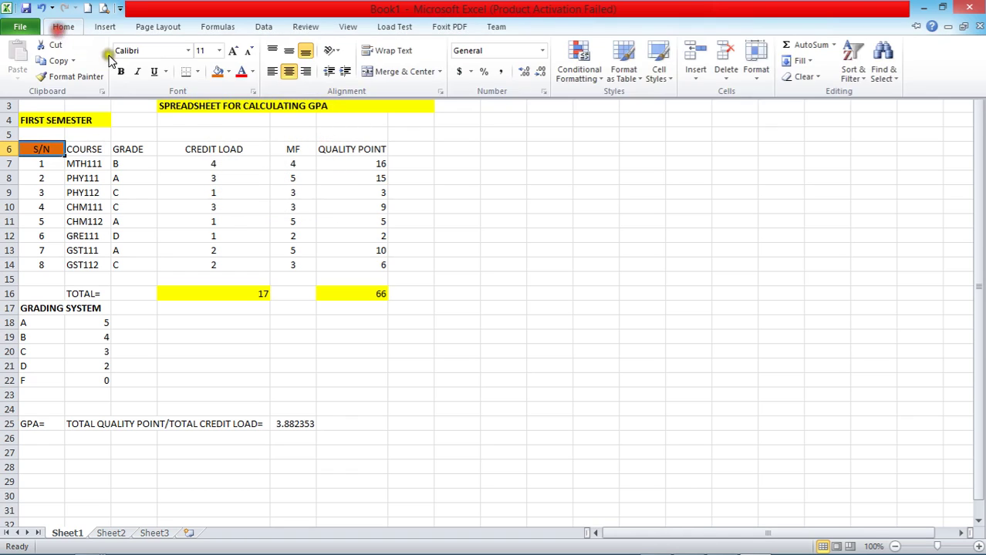
pyautogui.click(63, 27)
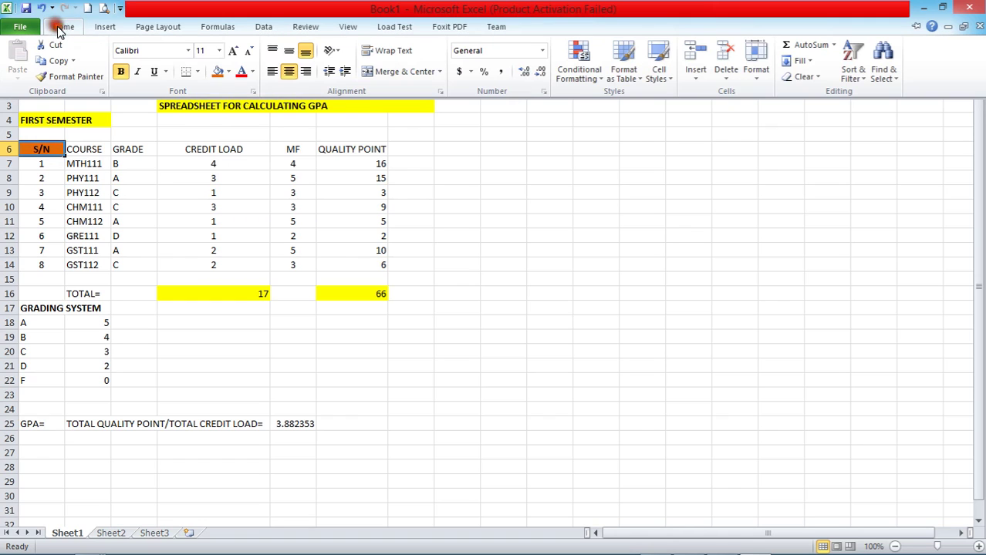
pyautogui.click(250, 72)
pyautogui.click(240, 117)
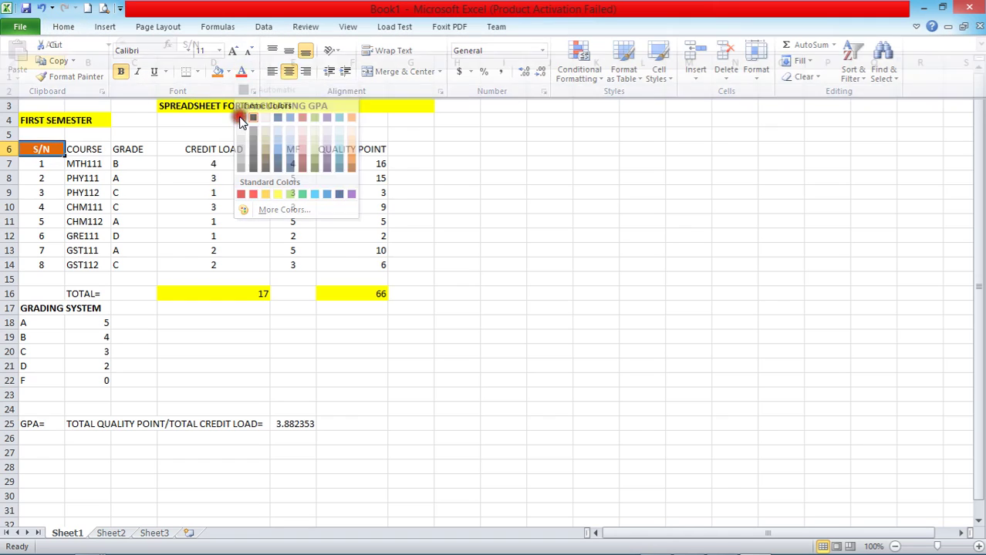
# Step: Format the COURSE header in cell B6 with a dark blue fill and bold white text
pyautogui.click(91, 151)
pyautogui.click(63, 28)
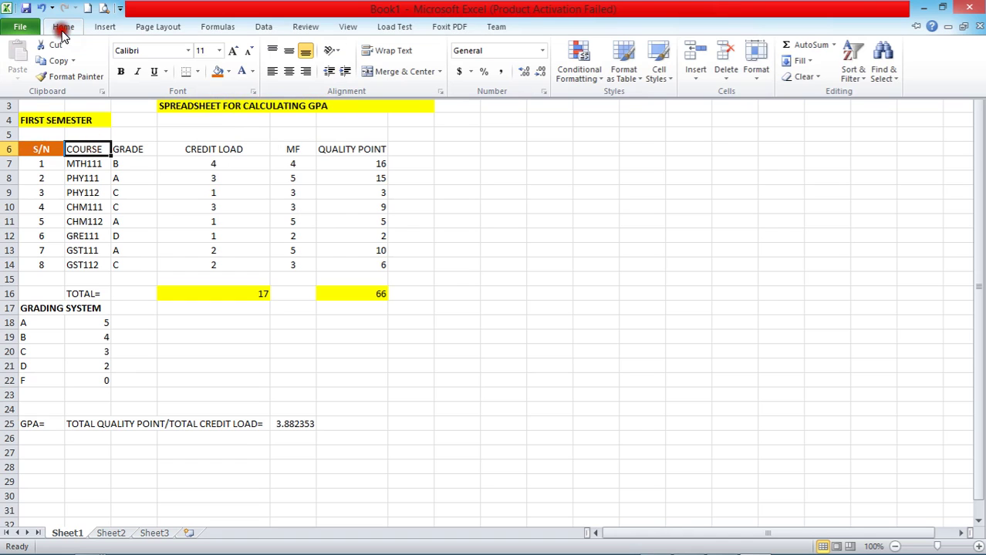
pyautogui.click(228, 72)
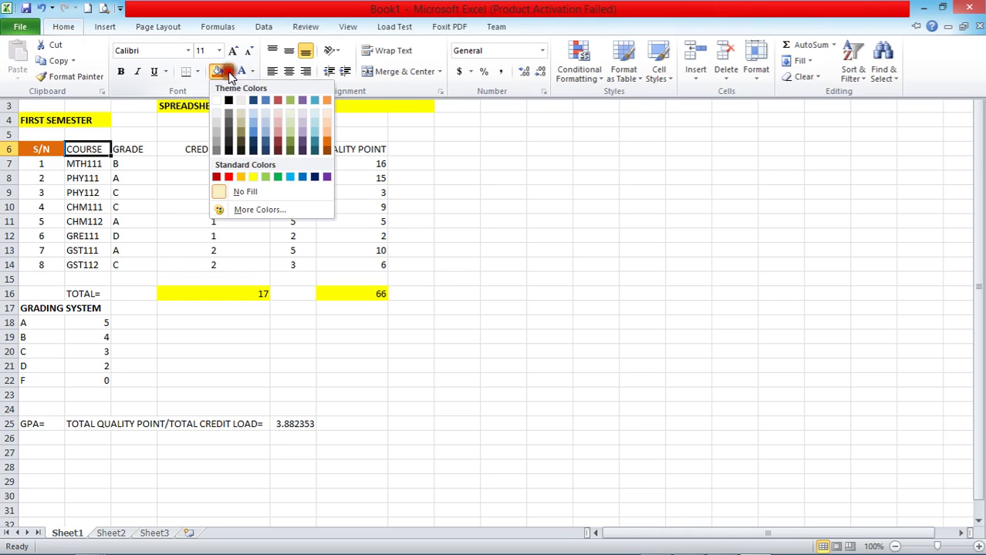
pyautogui.click(265, 144)
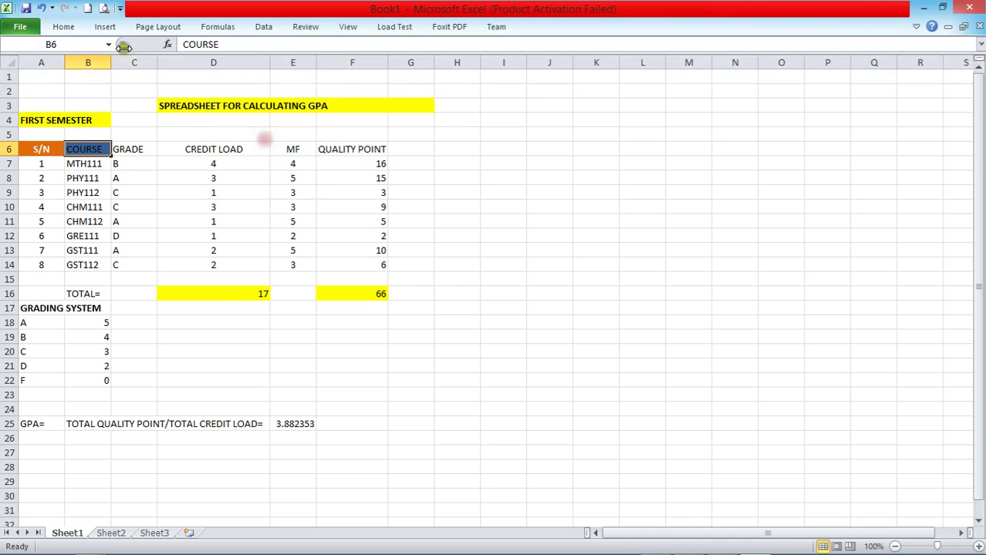
pyautogui.click(65, 28)
pyautogui.click(242, 70)
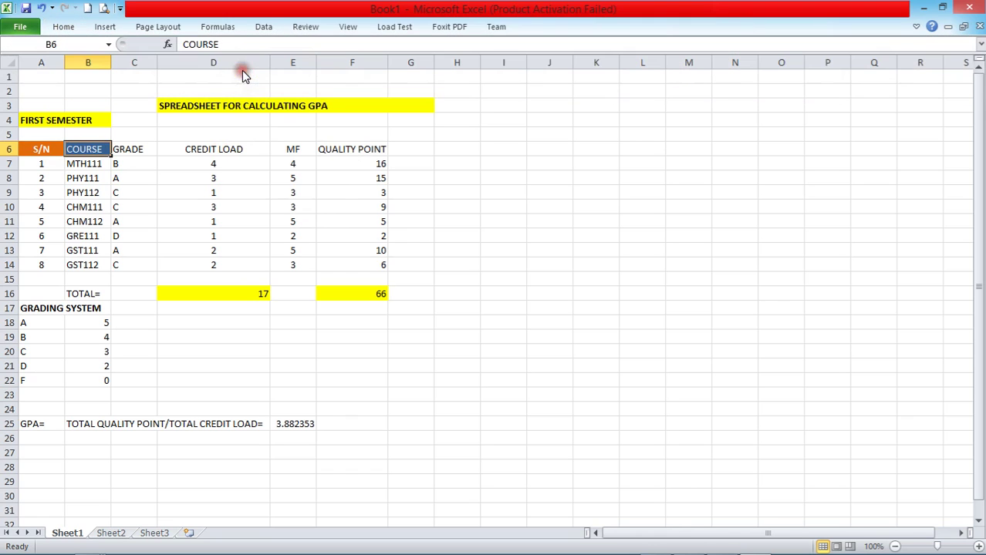
pyautogui.click(64, 28)
pyautogui.click(123, 71)
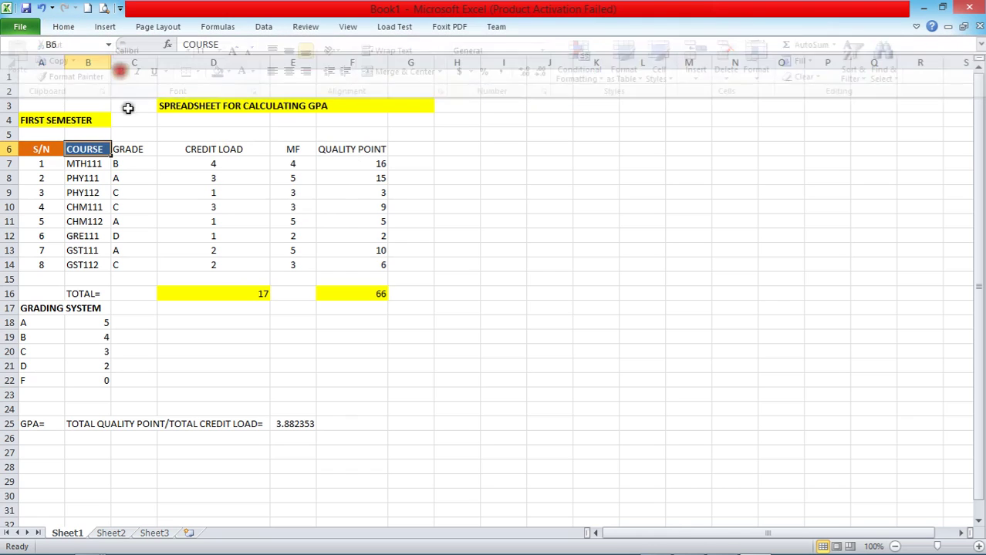
# Step: Give the headers GRADE through QUALITY POINT in C6:F6 an orange fill and bold text
pyautogui.click(131, 148)
pyautogui.moveTo(131, 149); pyautogui.dragTo(367, 149)
pyautogui.click(61, 28)
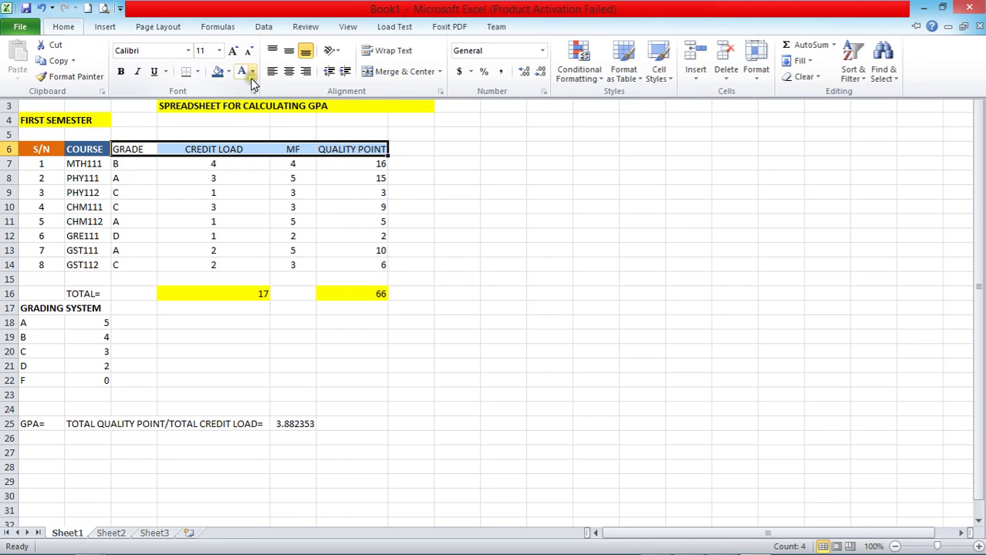
pyautogui.click(229, 72)
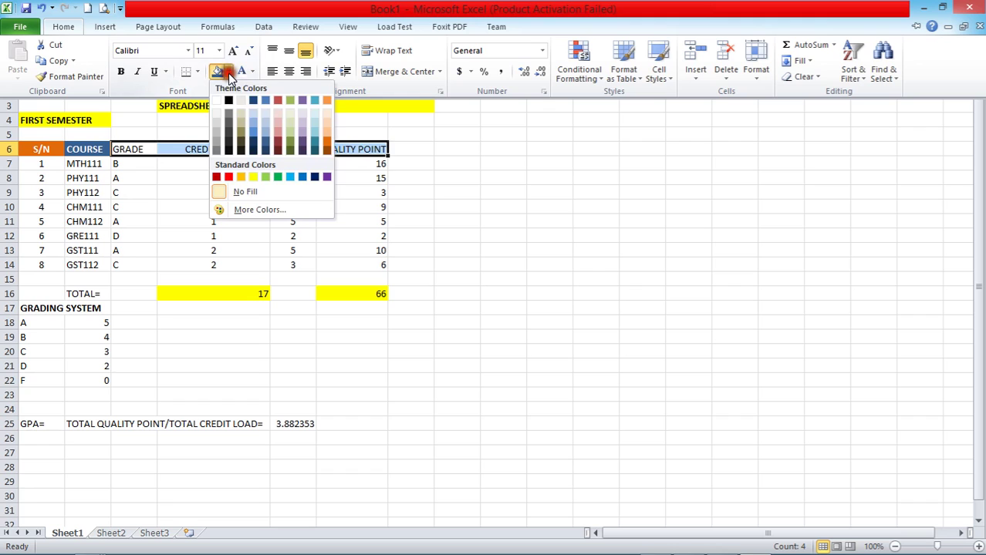
pyautogui.click(327, 101)
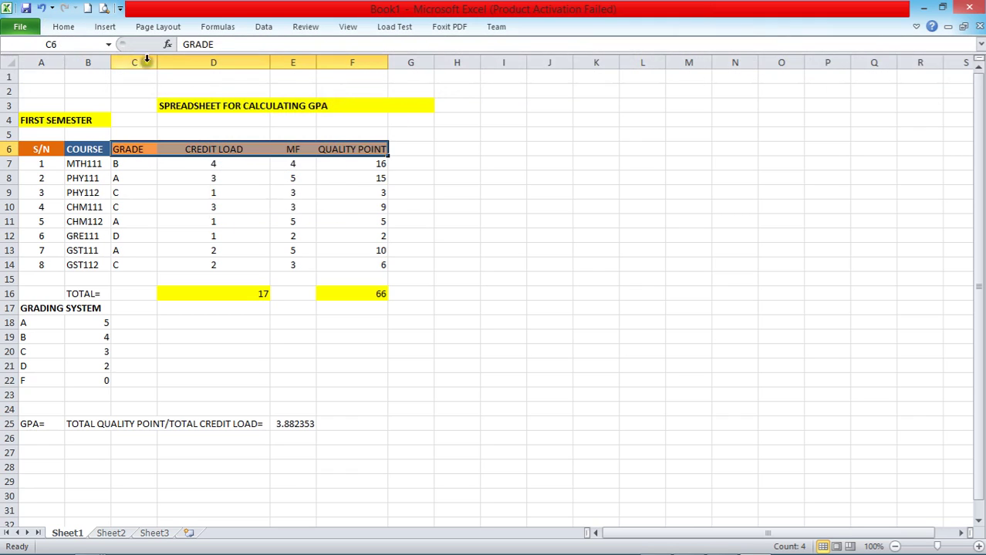
pyautogui.click(64, 26)
pyautogui.click(124, 71)
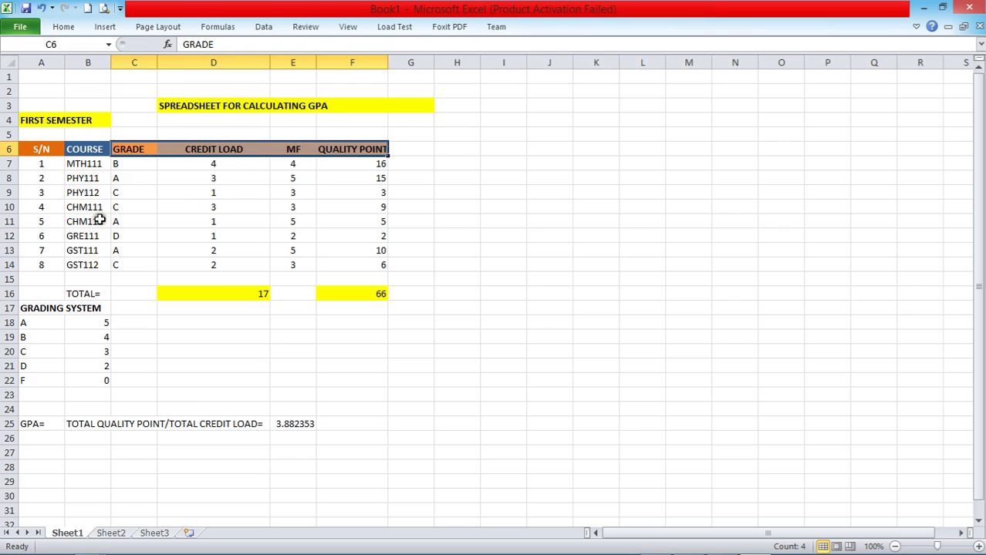
# Step: Apply the same orange fill and bold text to the TOTAL= label in cell B16
pyautogui.click(73, 293)
pyautogui.click(64, 26)
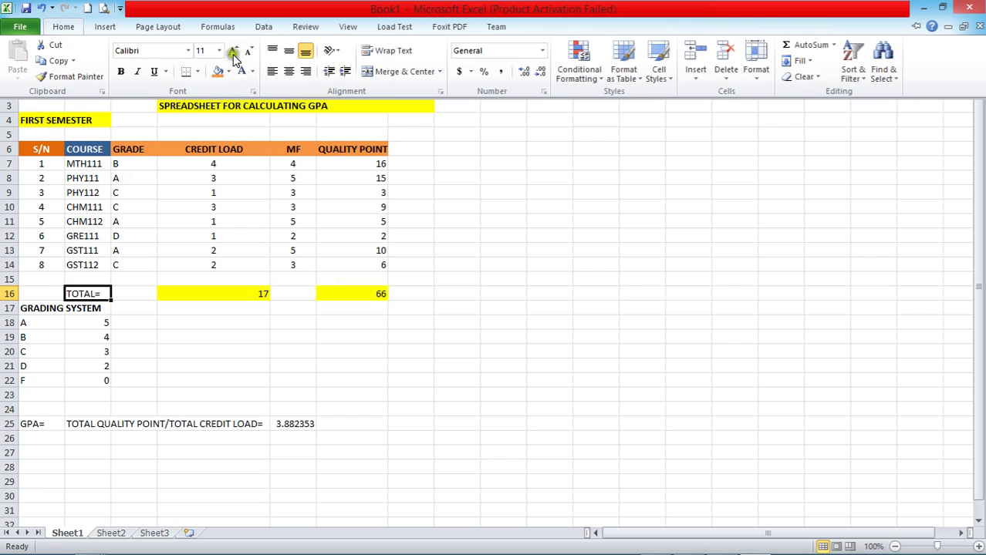
pyautogui.click(221, 71)
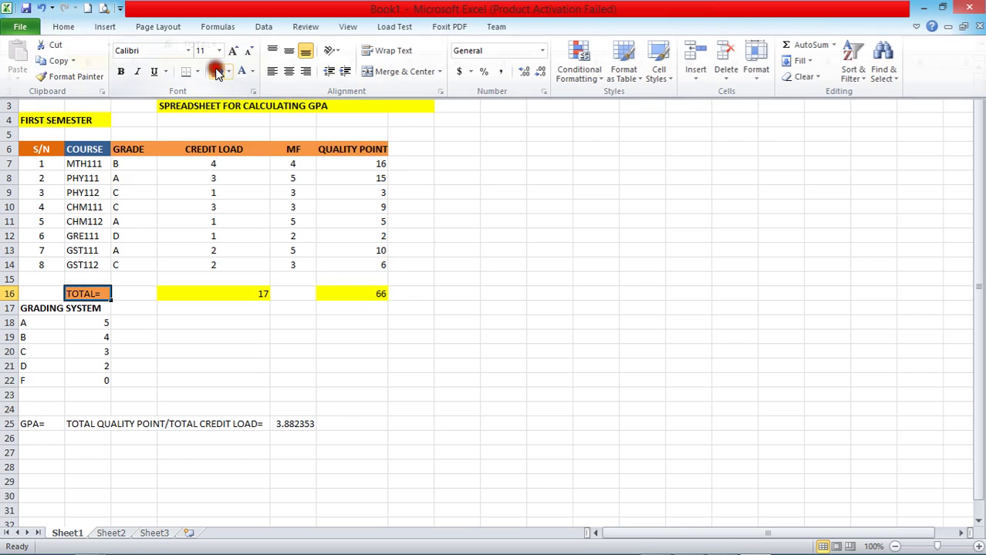
pyautogui.click(63, 26)
pyautogui.click(122, 68)
pyautogui.click(158, 337)
pyautogui.click(50, 308)
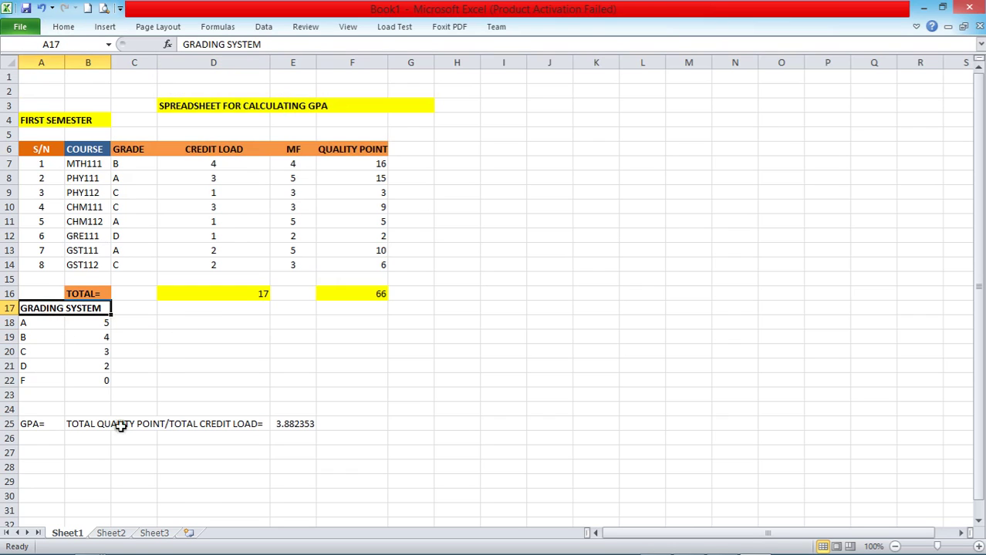
# Step: Make the GPA= label in cell A25 bold and give it the orange fill
pyautogui.click(31, 423)
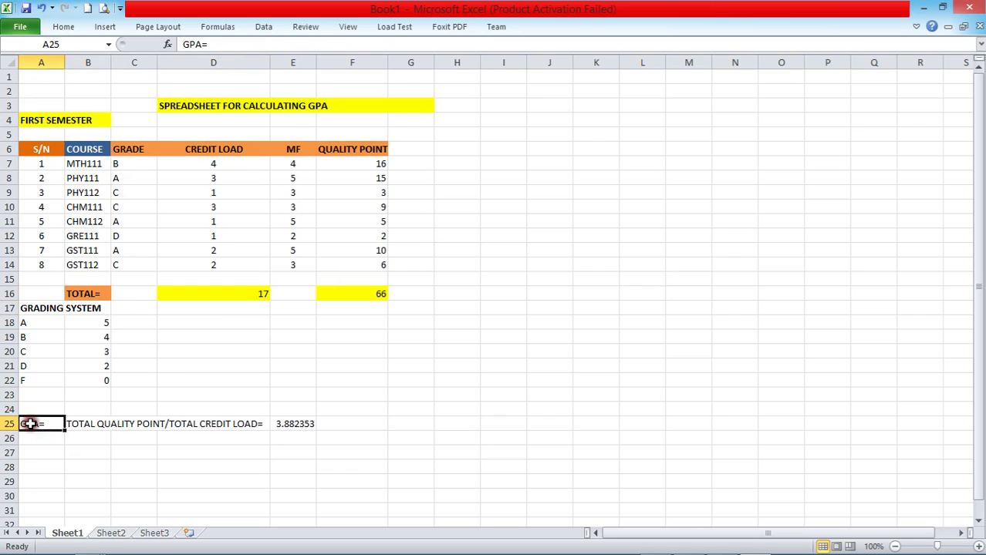
pyautogui.click(56, 28)
pyautogui.click(121, 69)
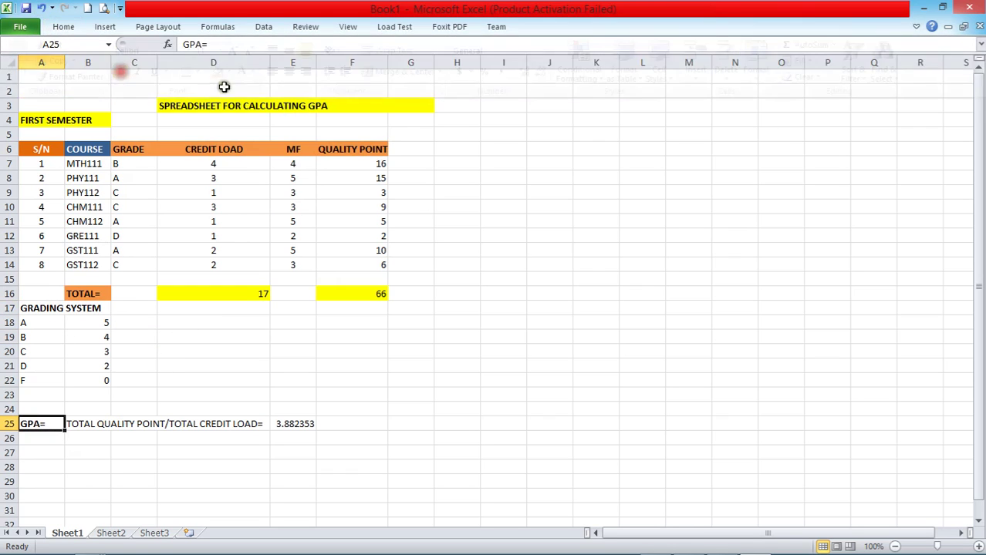
pyautogui.click(63, 28)
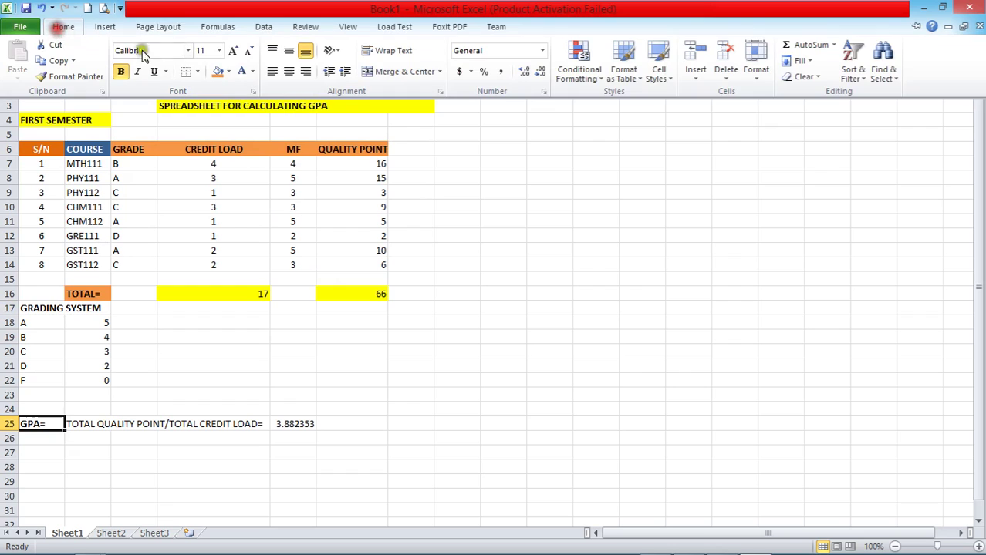
pyautogui.click(224, 71)
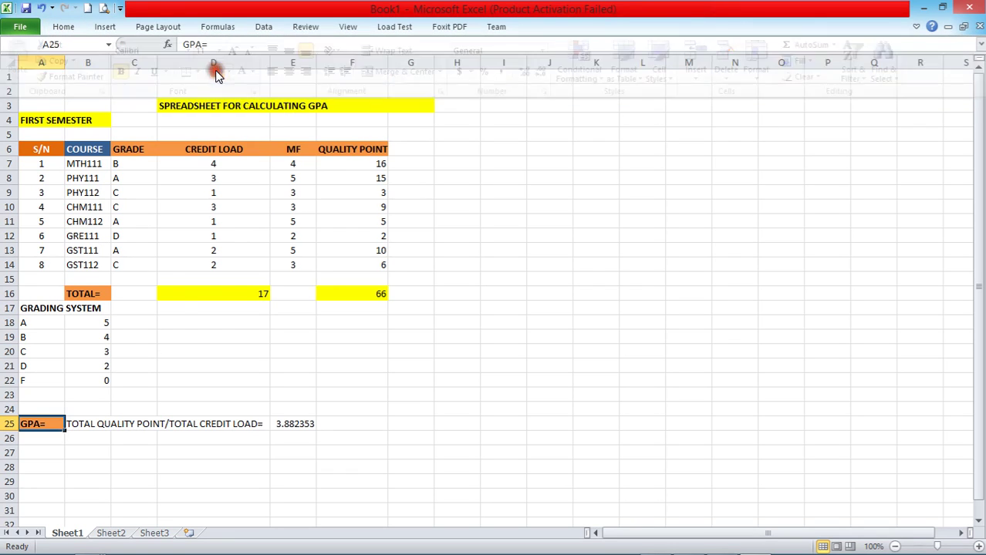
# Step: Give the calculated GPA result in cell E25 the same orange fill as the GPA= label
pyautogui.click(113, 424)
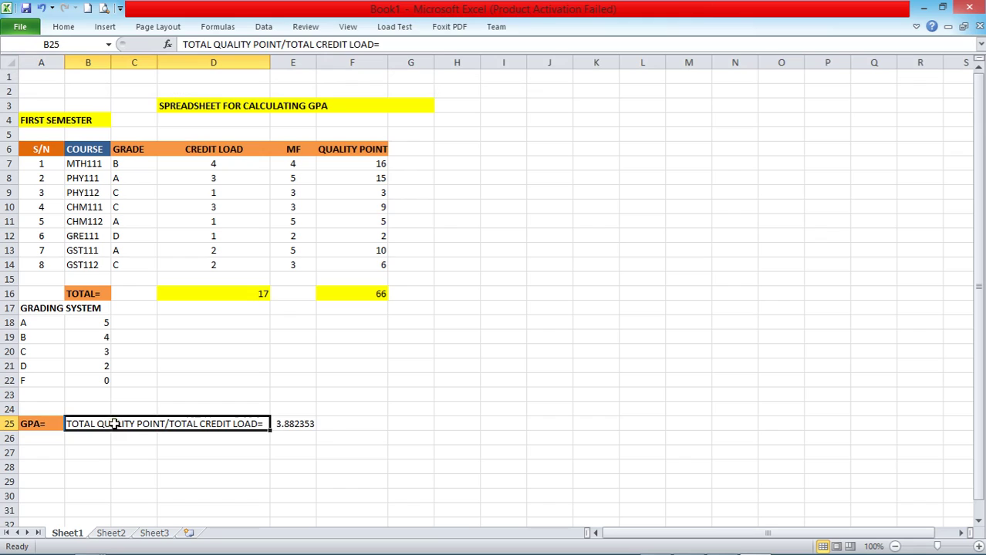
pyautogui.click(300, 423)
pyautogui.click(65, 29)
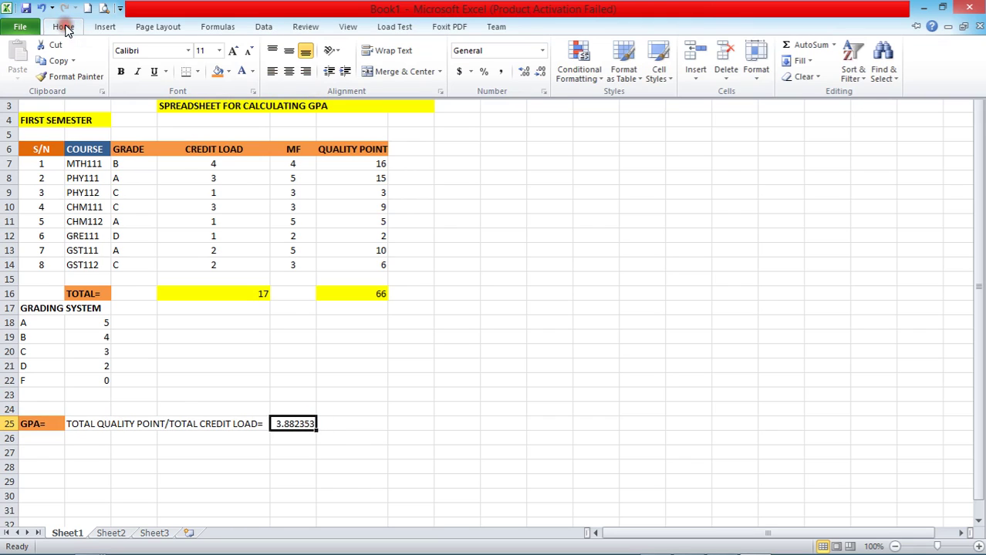
pyautogui.click(221, 72)
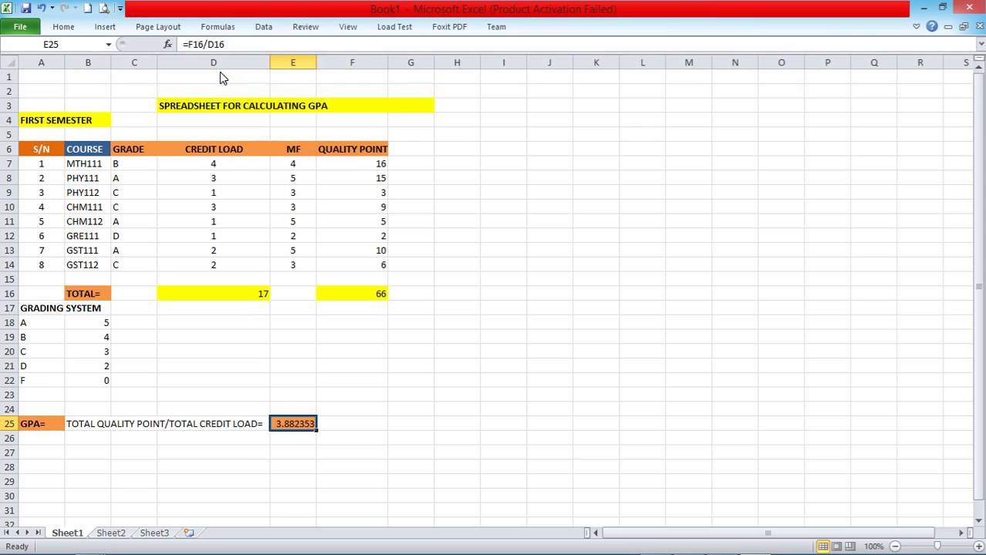
pyautogui.click(64, 27)
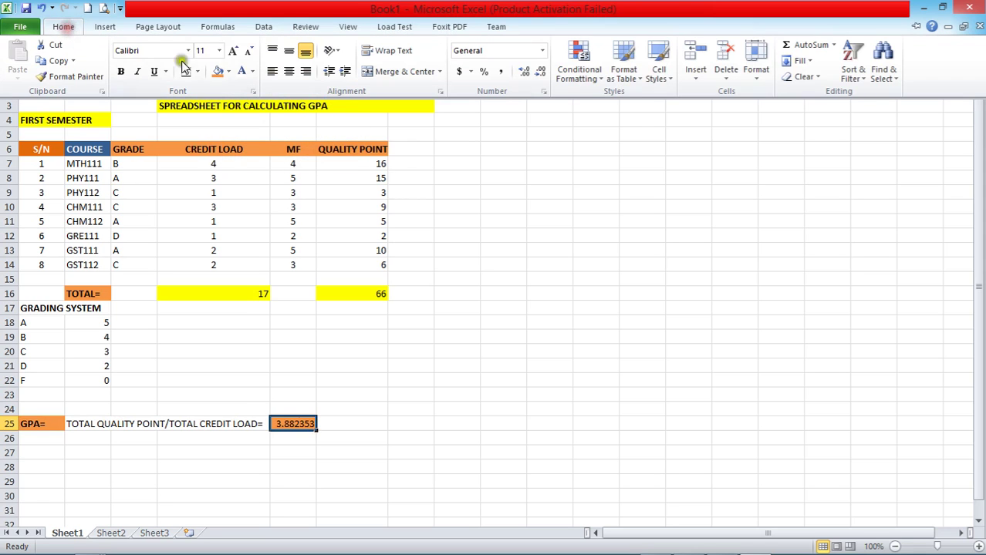
pyautogui.click(245, 72)
pyautogui.click(64, 27)
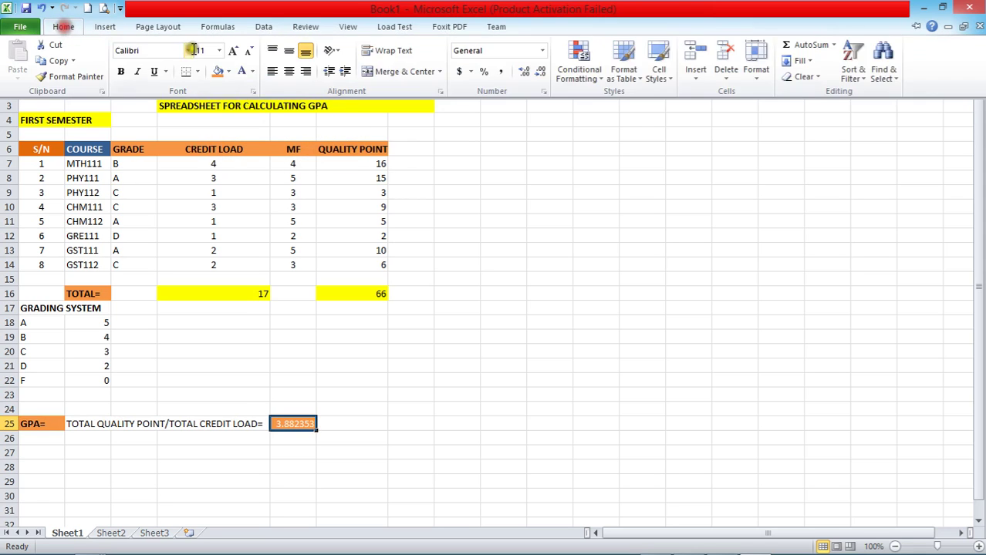
pyautogui.click(252, 71)
pyautogui.click(248, 90)
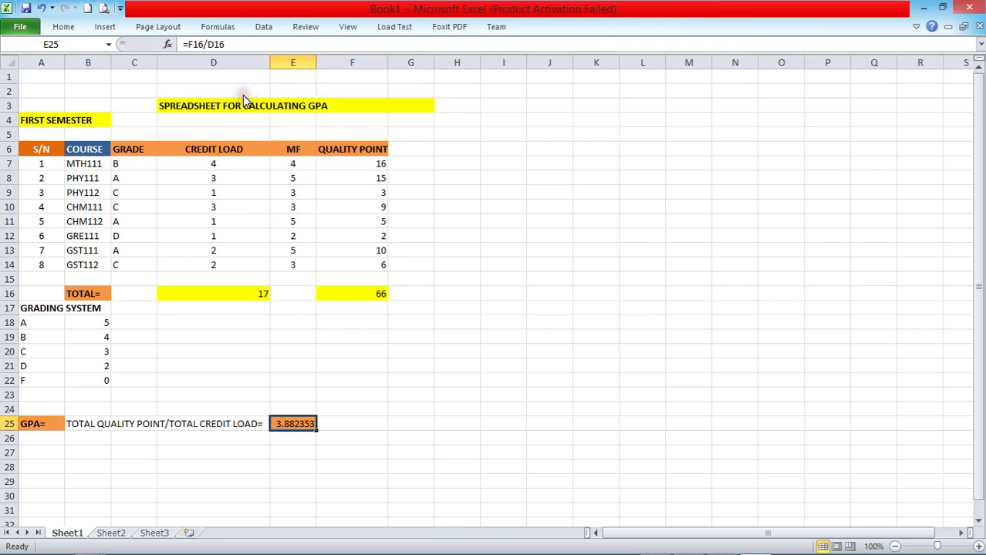
pyautogui.click(340, 422)
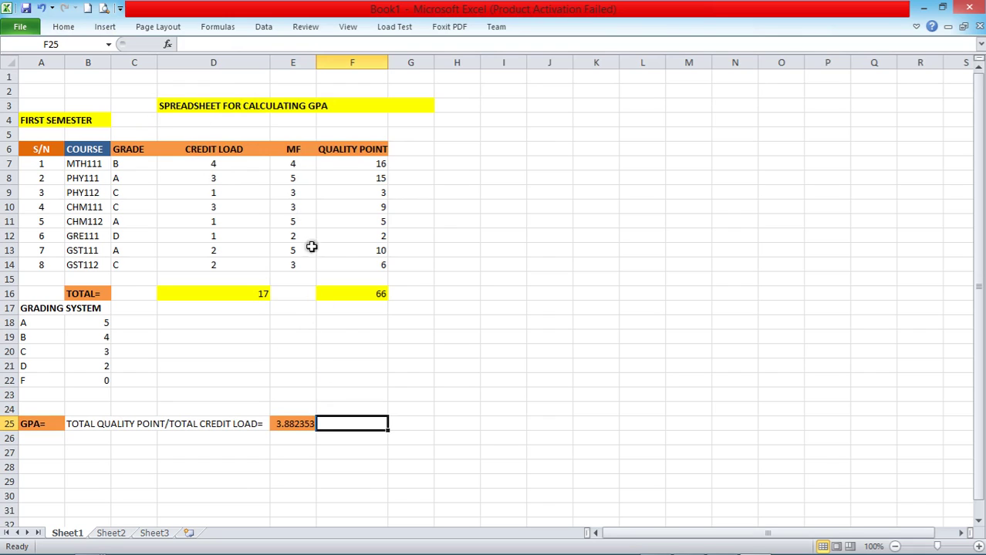
pyautogui.click(424, 263)
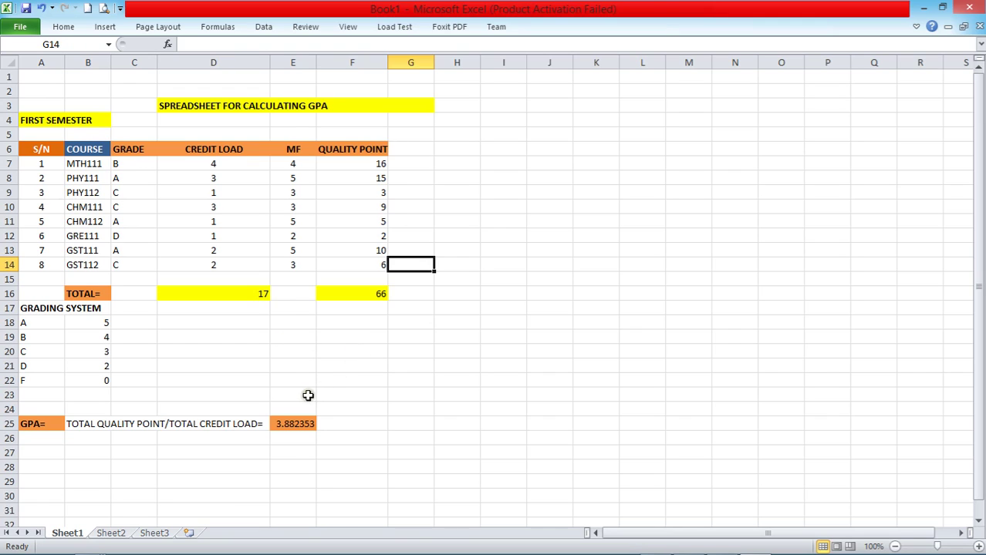
# Step: Change the MTH111 grade in C7 to A and set its MF value in E7 to 5
pyautogui.click(129, 163)
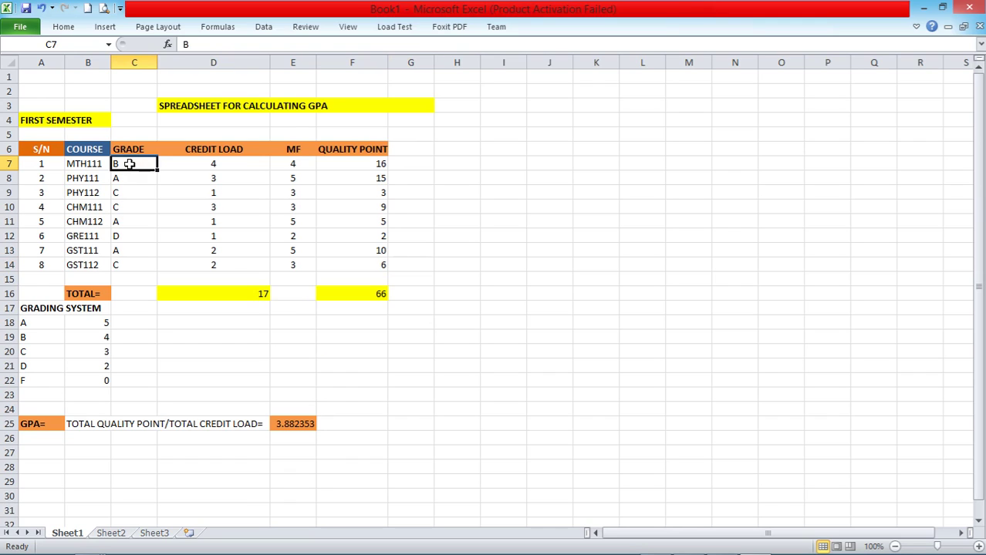
pyautogui.write('A')
pyautogui.click(184, 162)
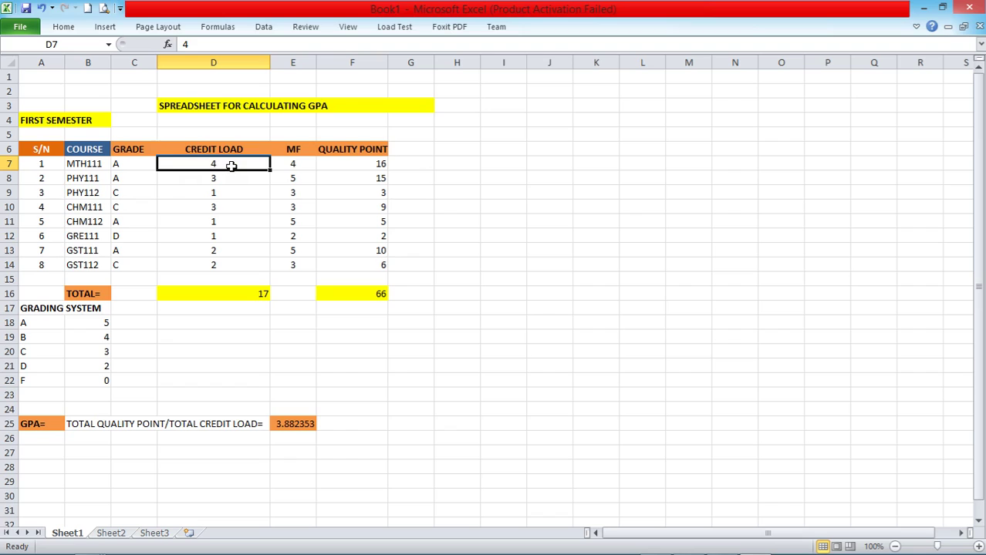
pyautogui.click(288, 162)
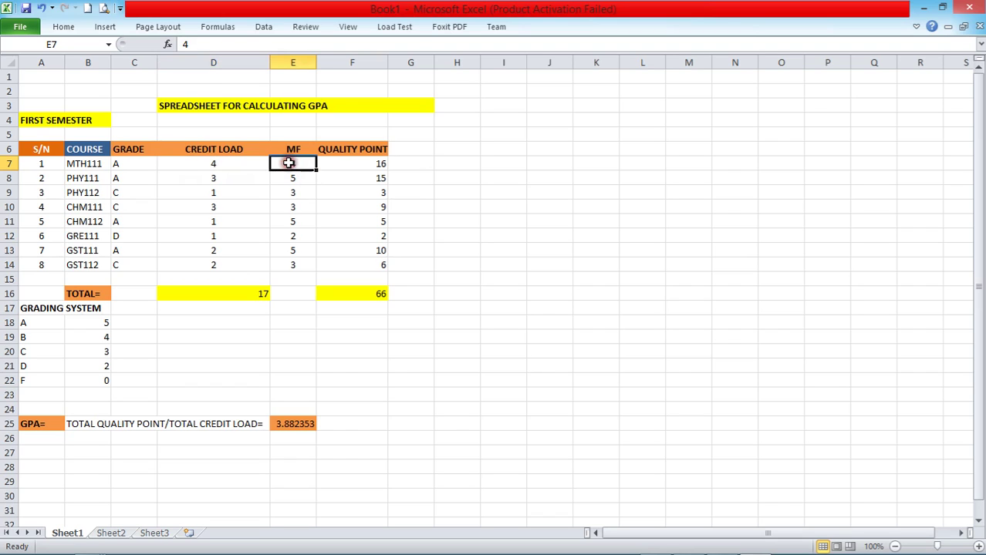
pyautogui.write('5')
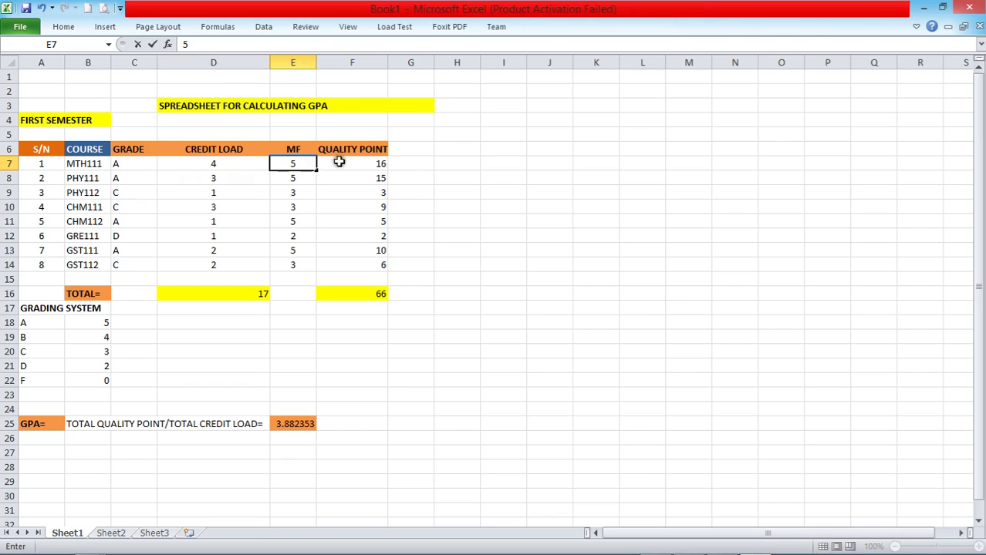
pyautogui.press('Return')
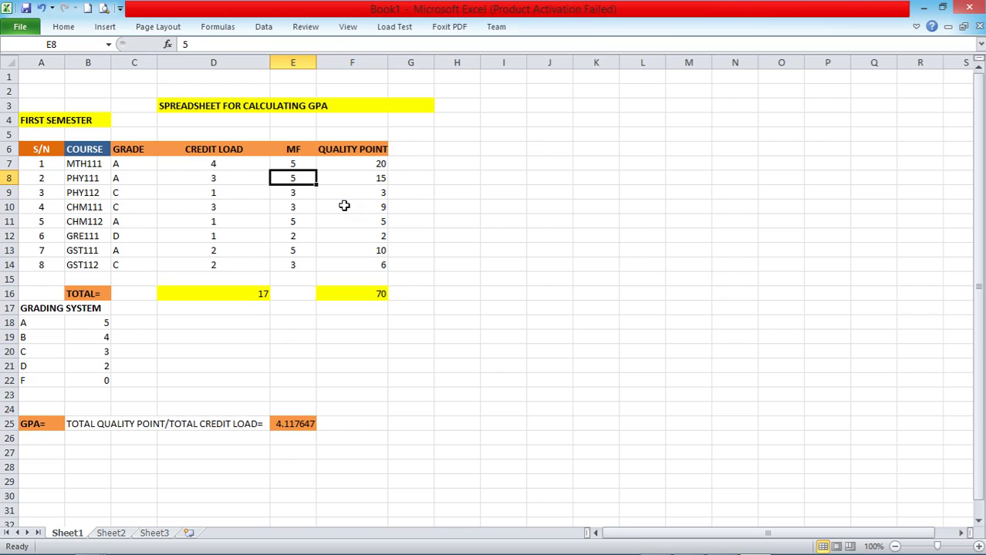
# Step: Change the GRE111 grade in C12 to B and set its MF value in E12 to 4
pyautogui.click(121, 236)
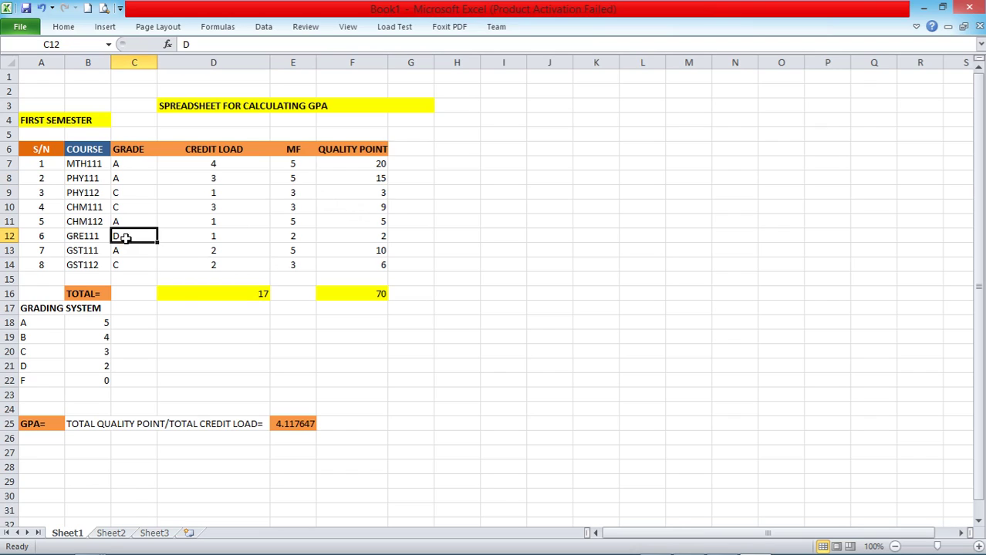
pyautogui.write('B')
pyautogui.click(292, 233)
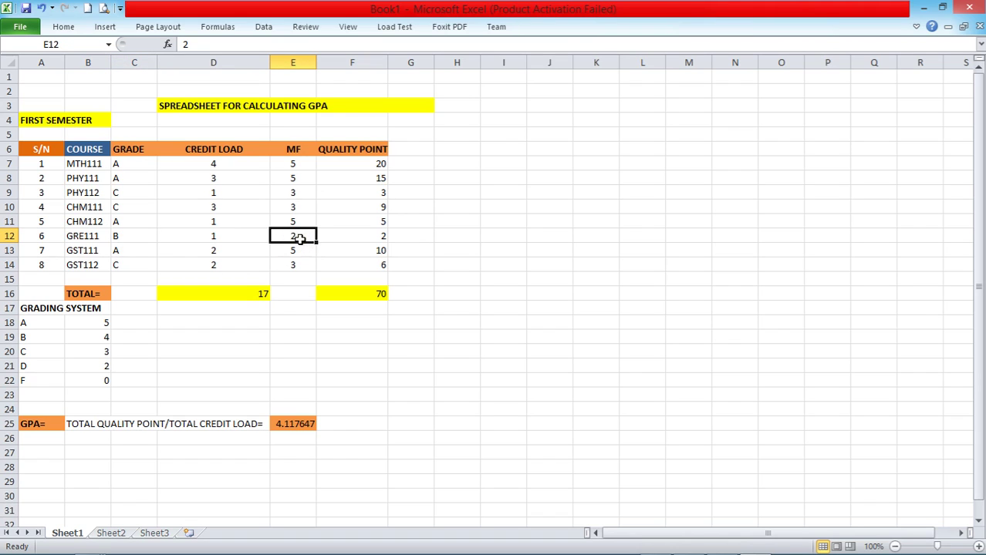
pyautogui.write('4')
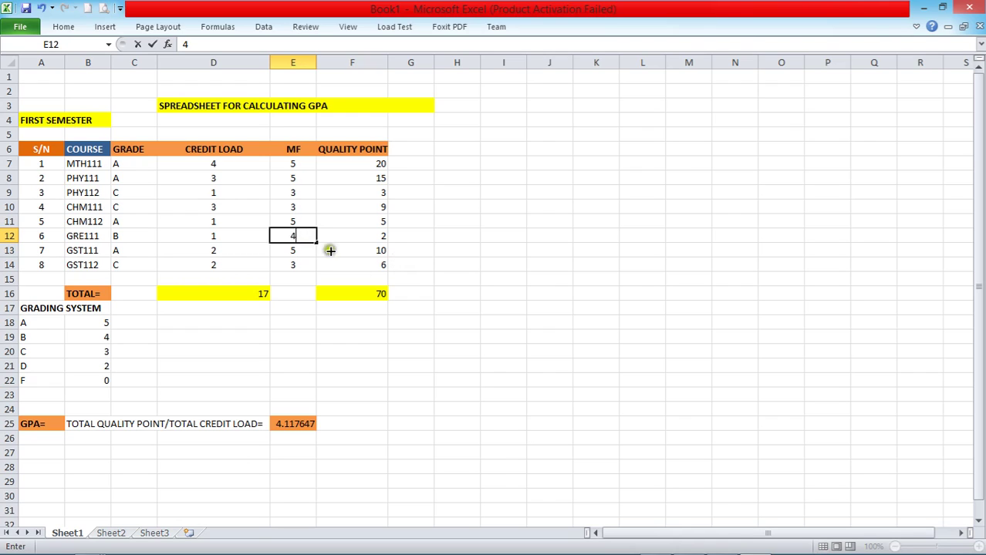
pyautogui.press('Return')
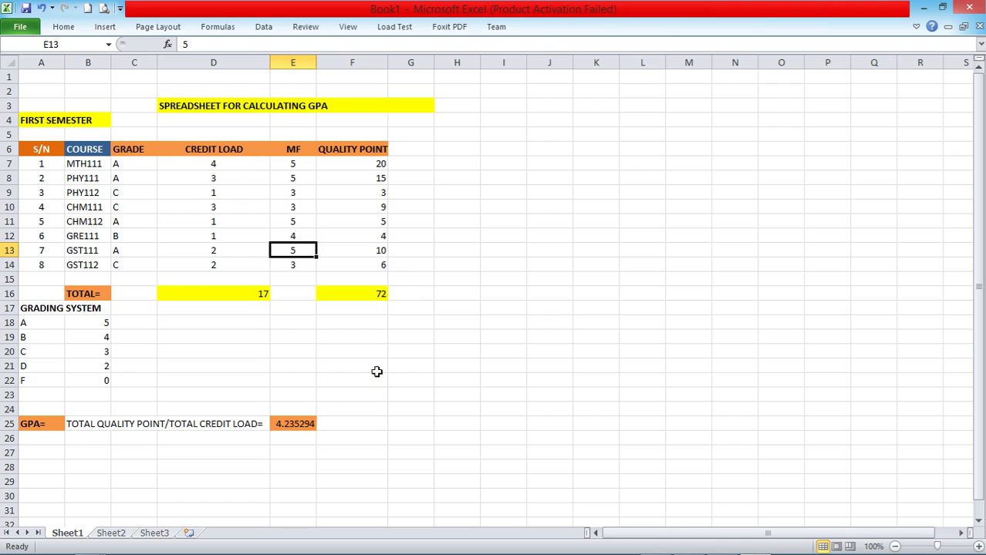
pyautogui.click(365, 408)
pyautogui.click(353, 426)
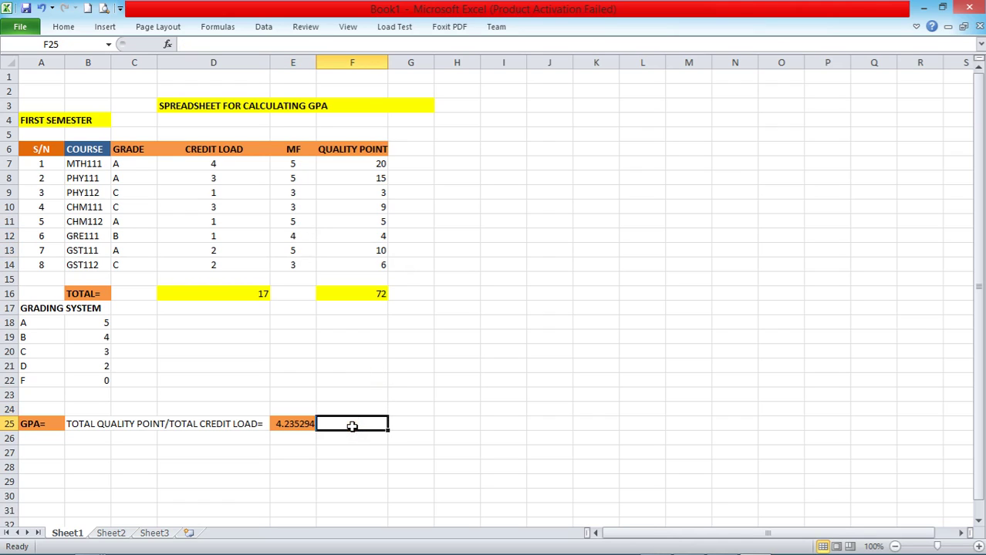